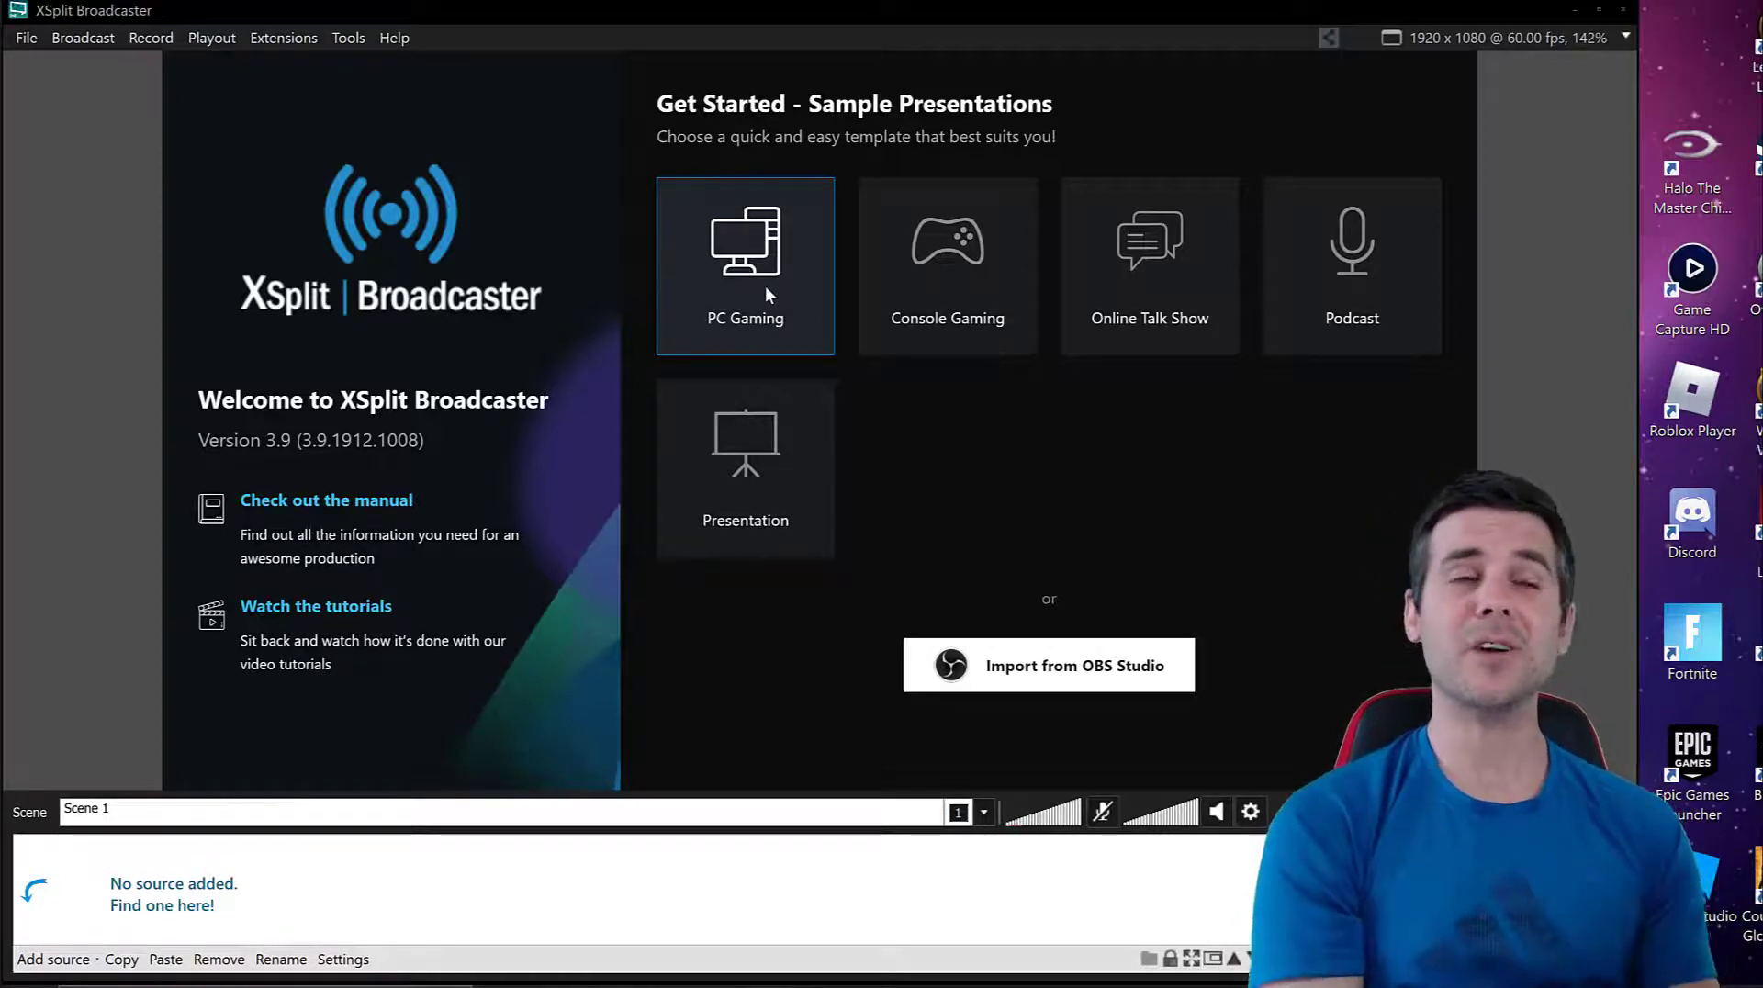
Load the PC Gaming sample presentation, overwriting the existing PCGamingPresentation folder.
click(767, 294)
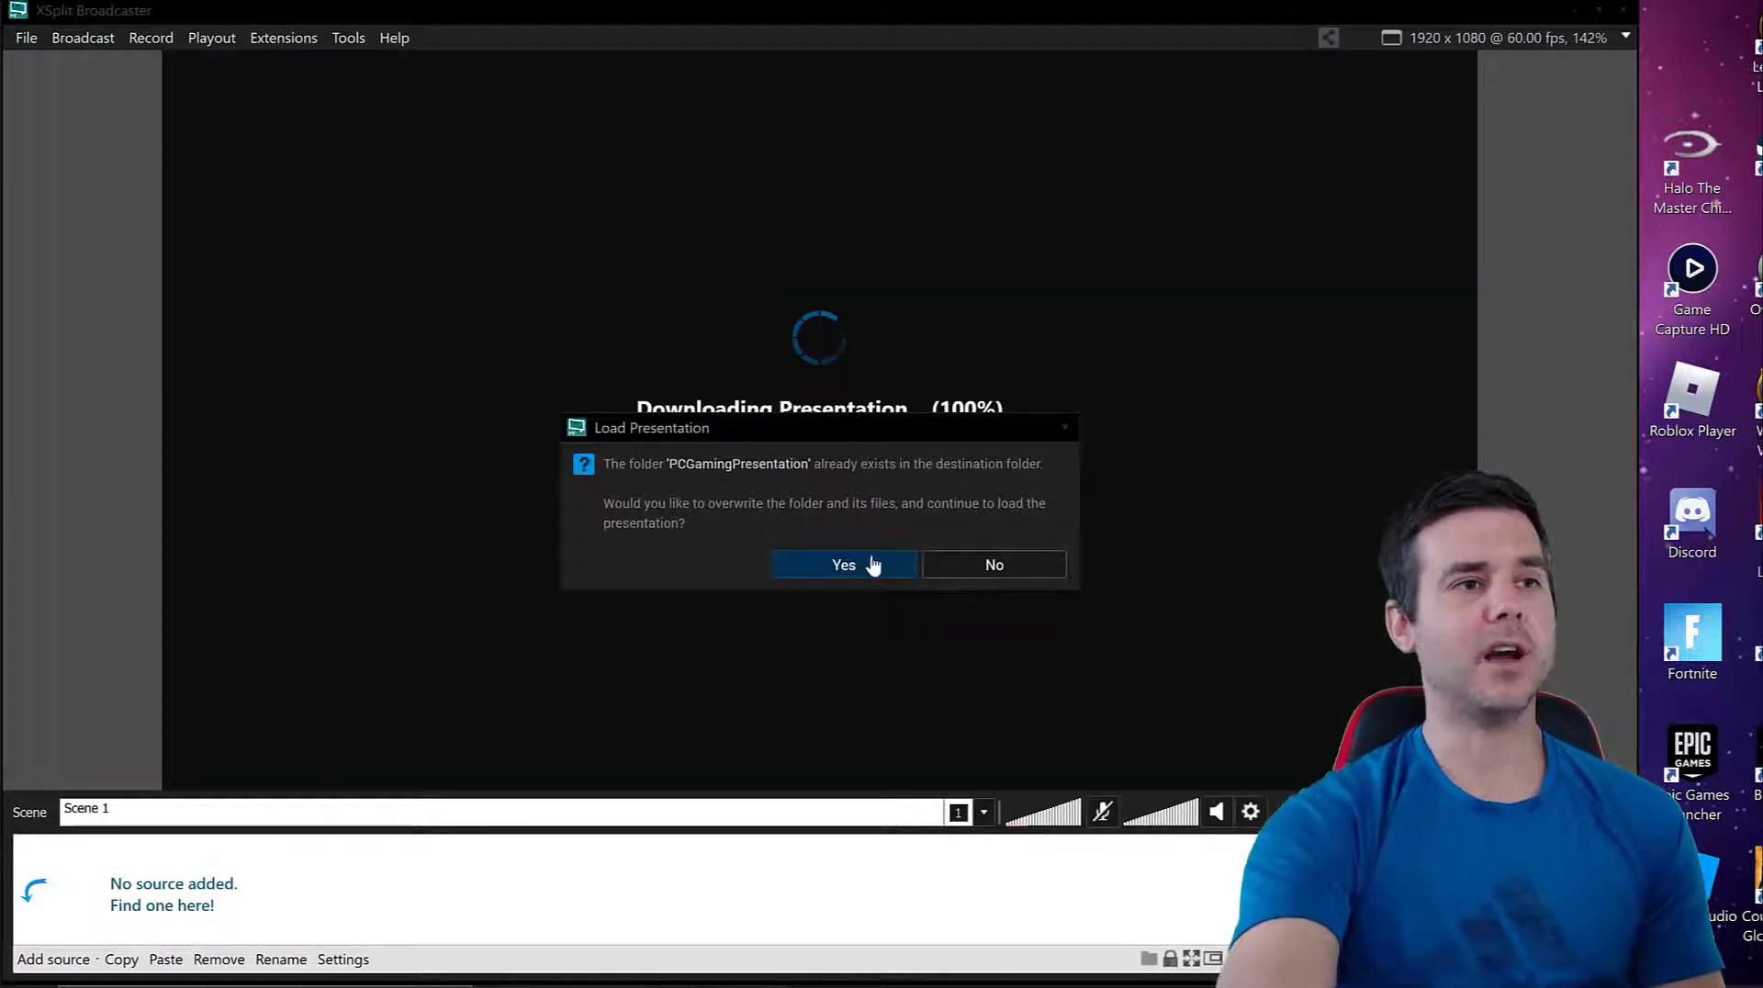
click(826, 564)
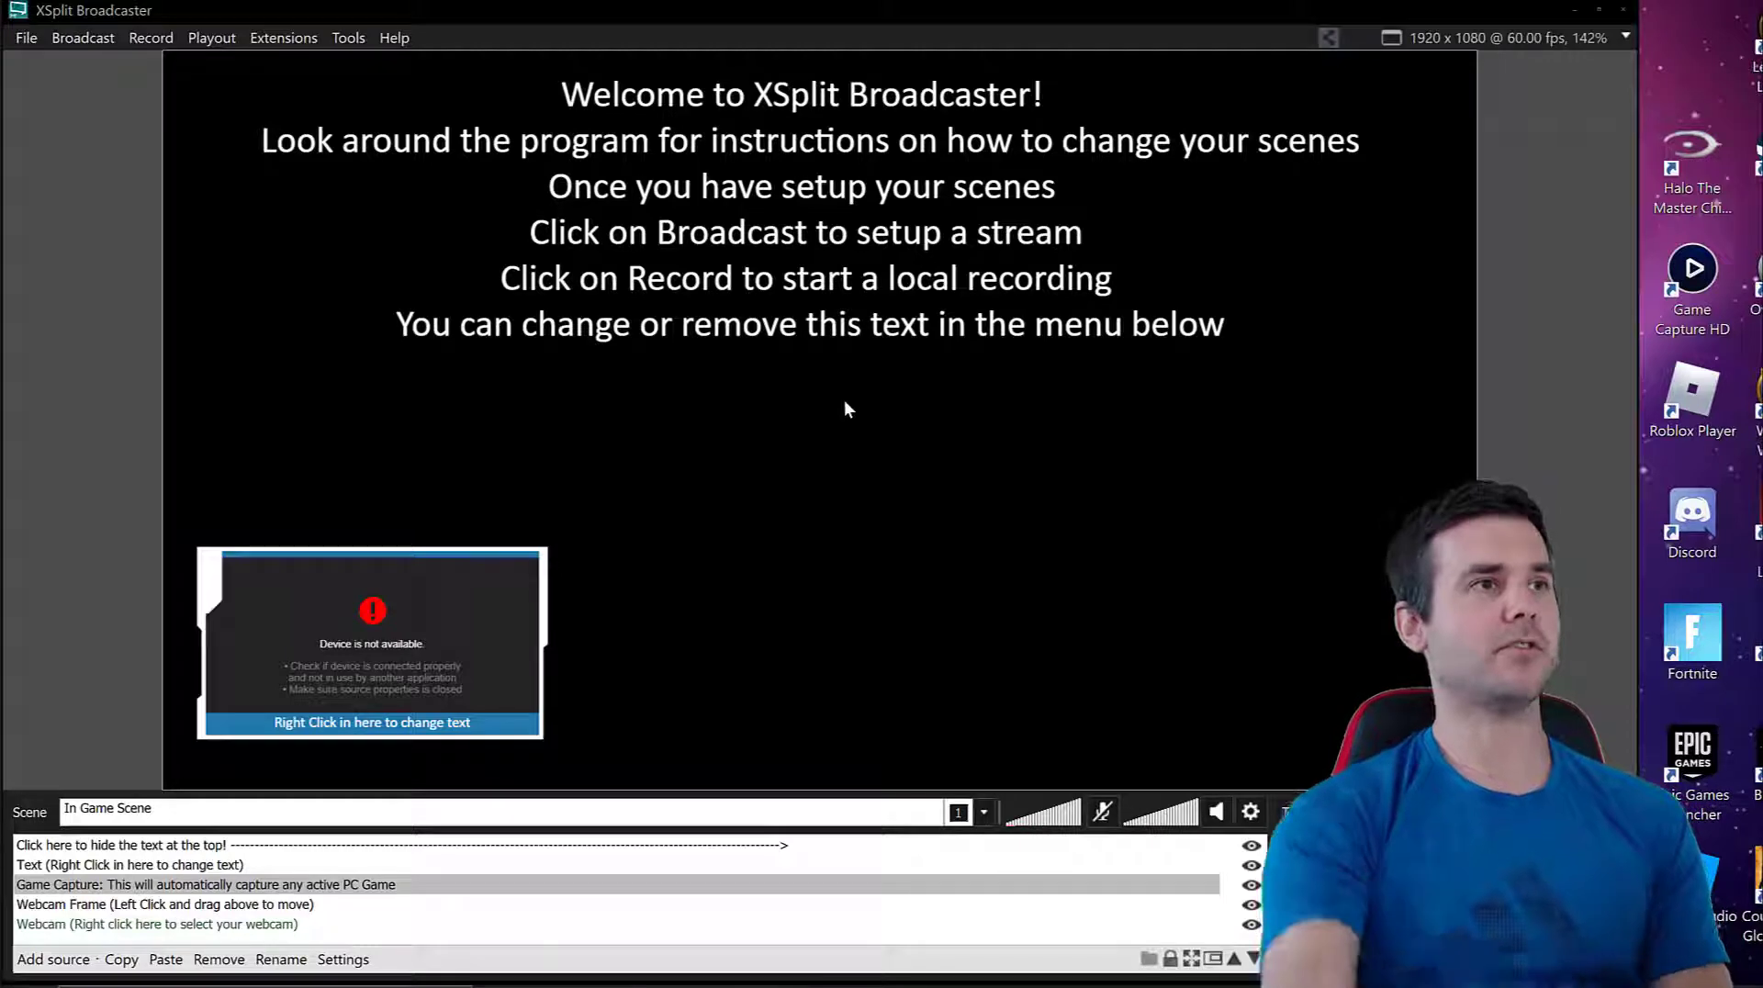
Look through the template's In Game, Host, Start and BRB scenes and examine their layouts and sources.
click(312, 146)
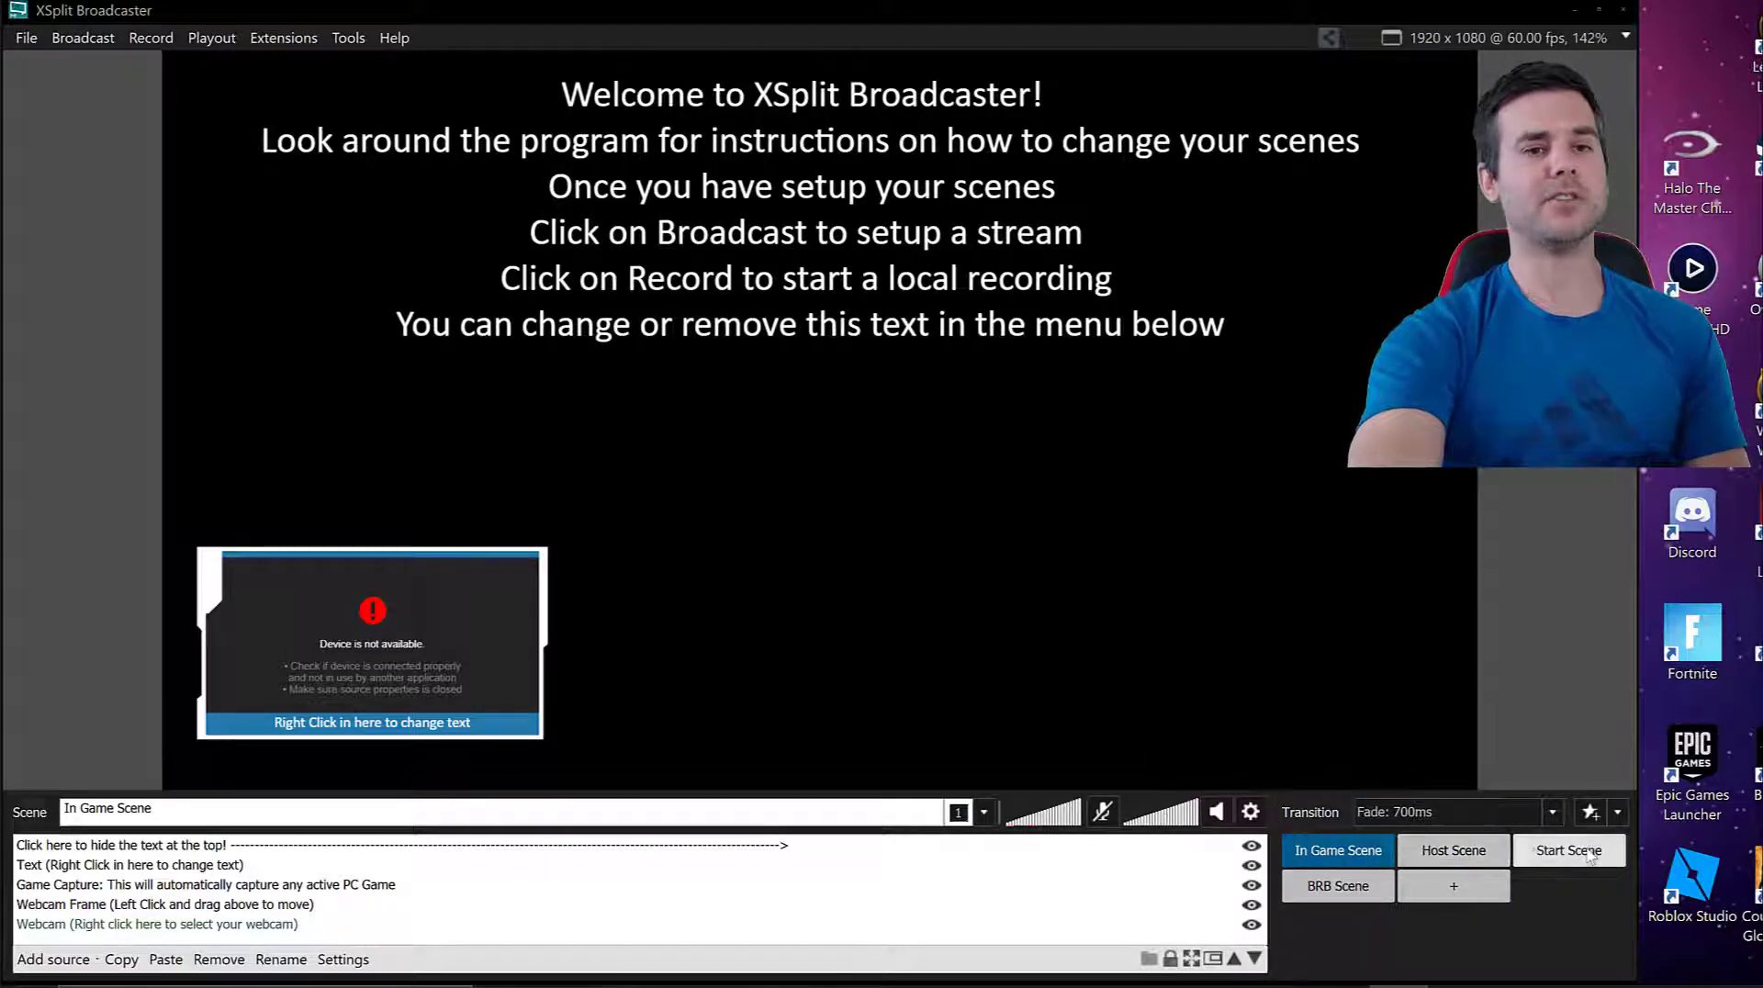
click(1132, 536)
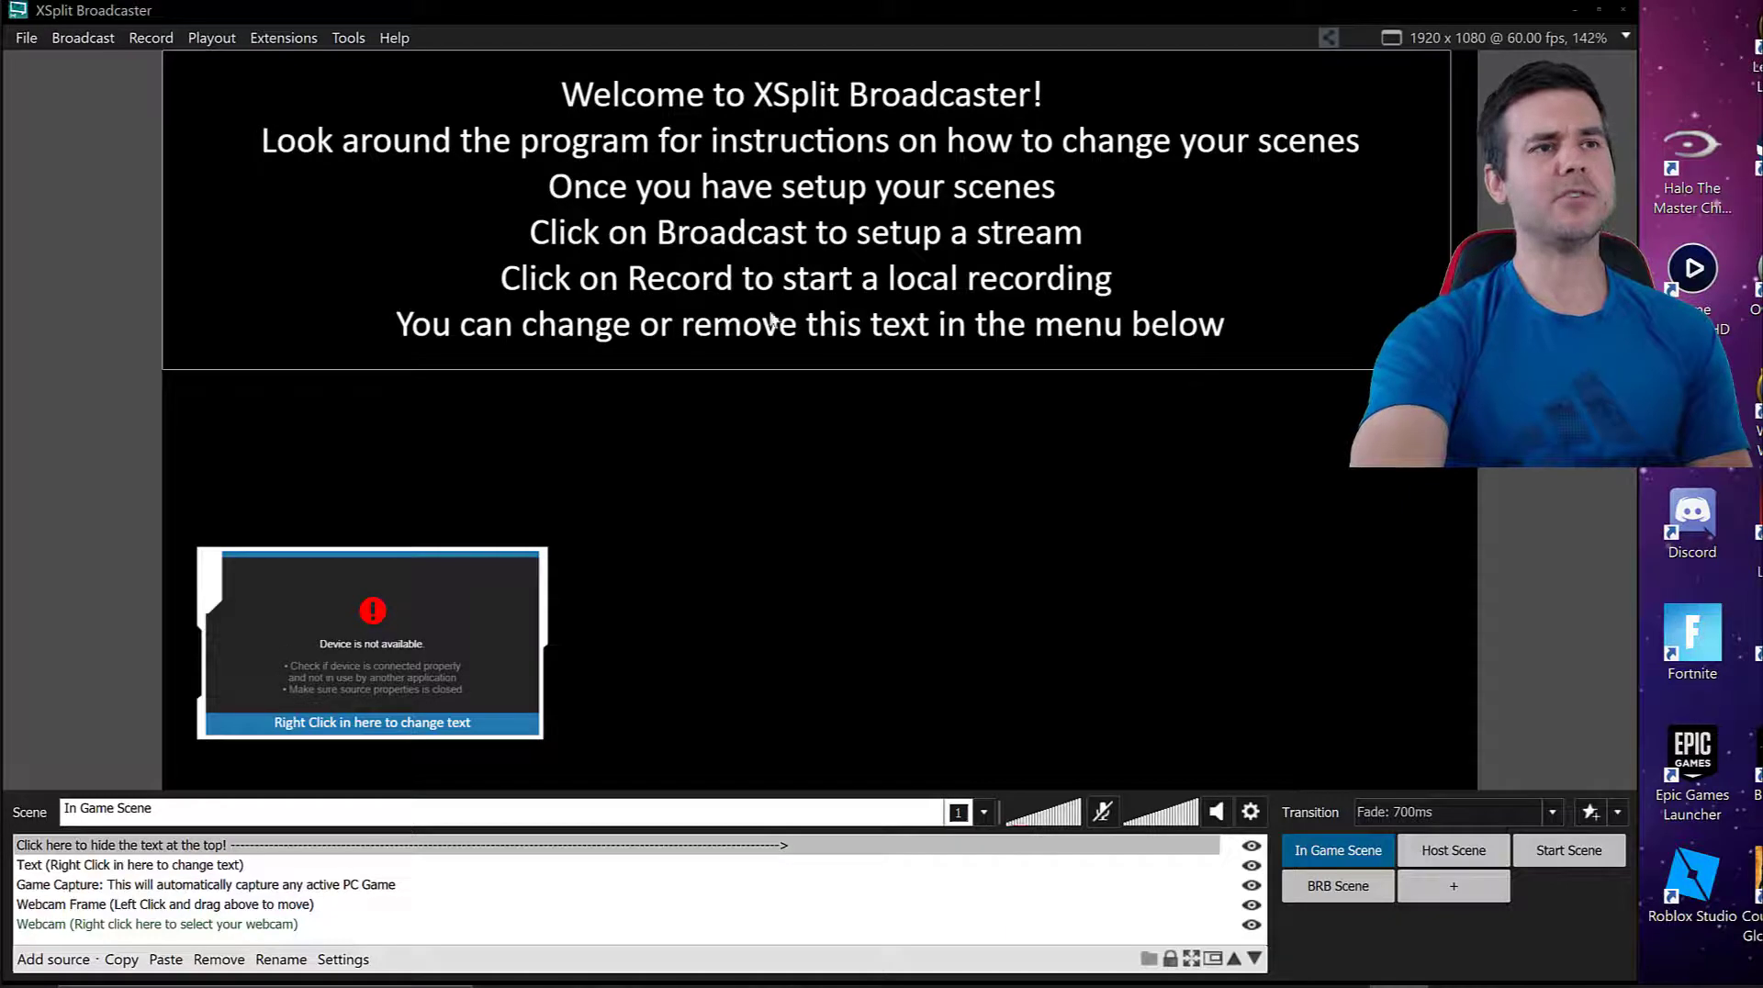
click(1469, 862)
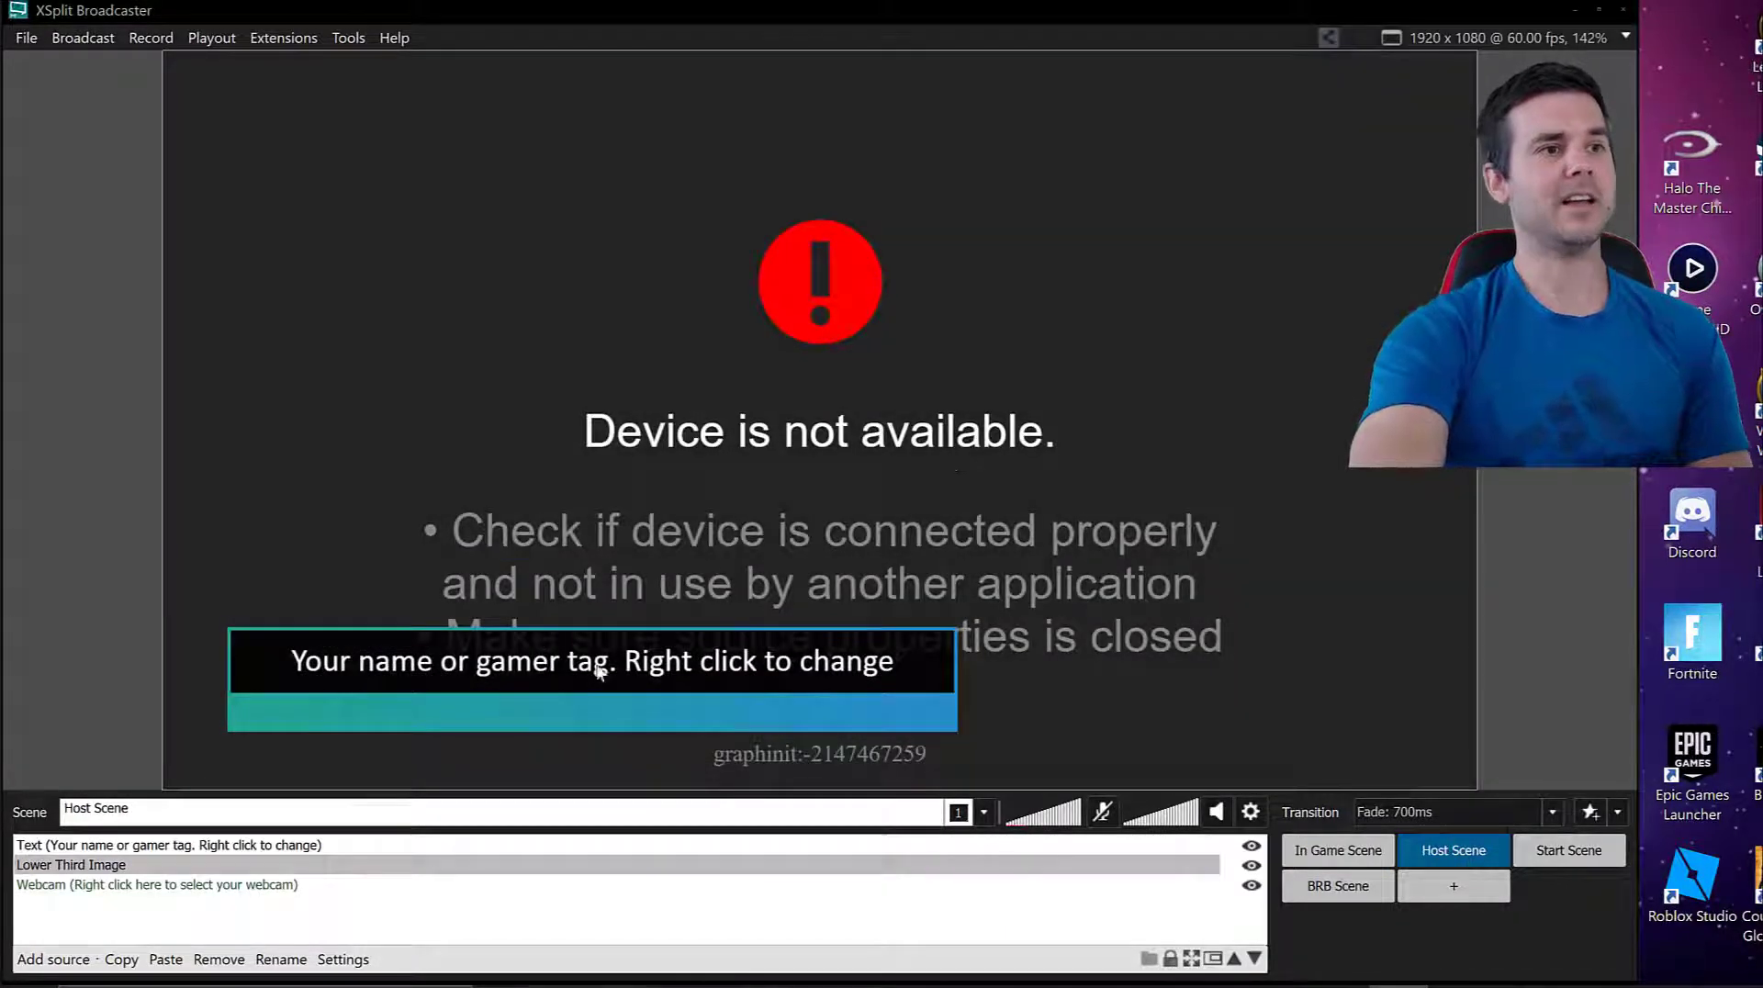
click(466, 656)
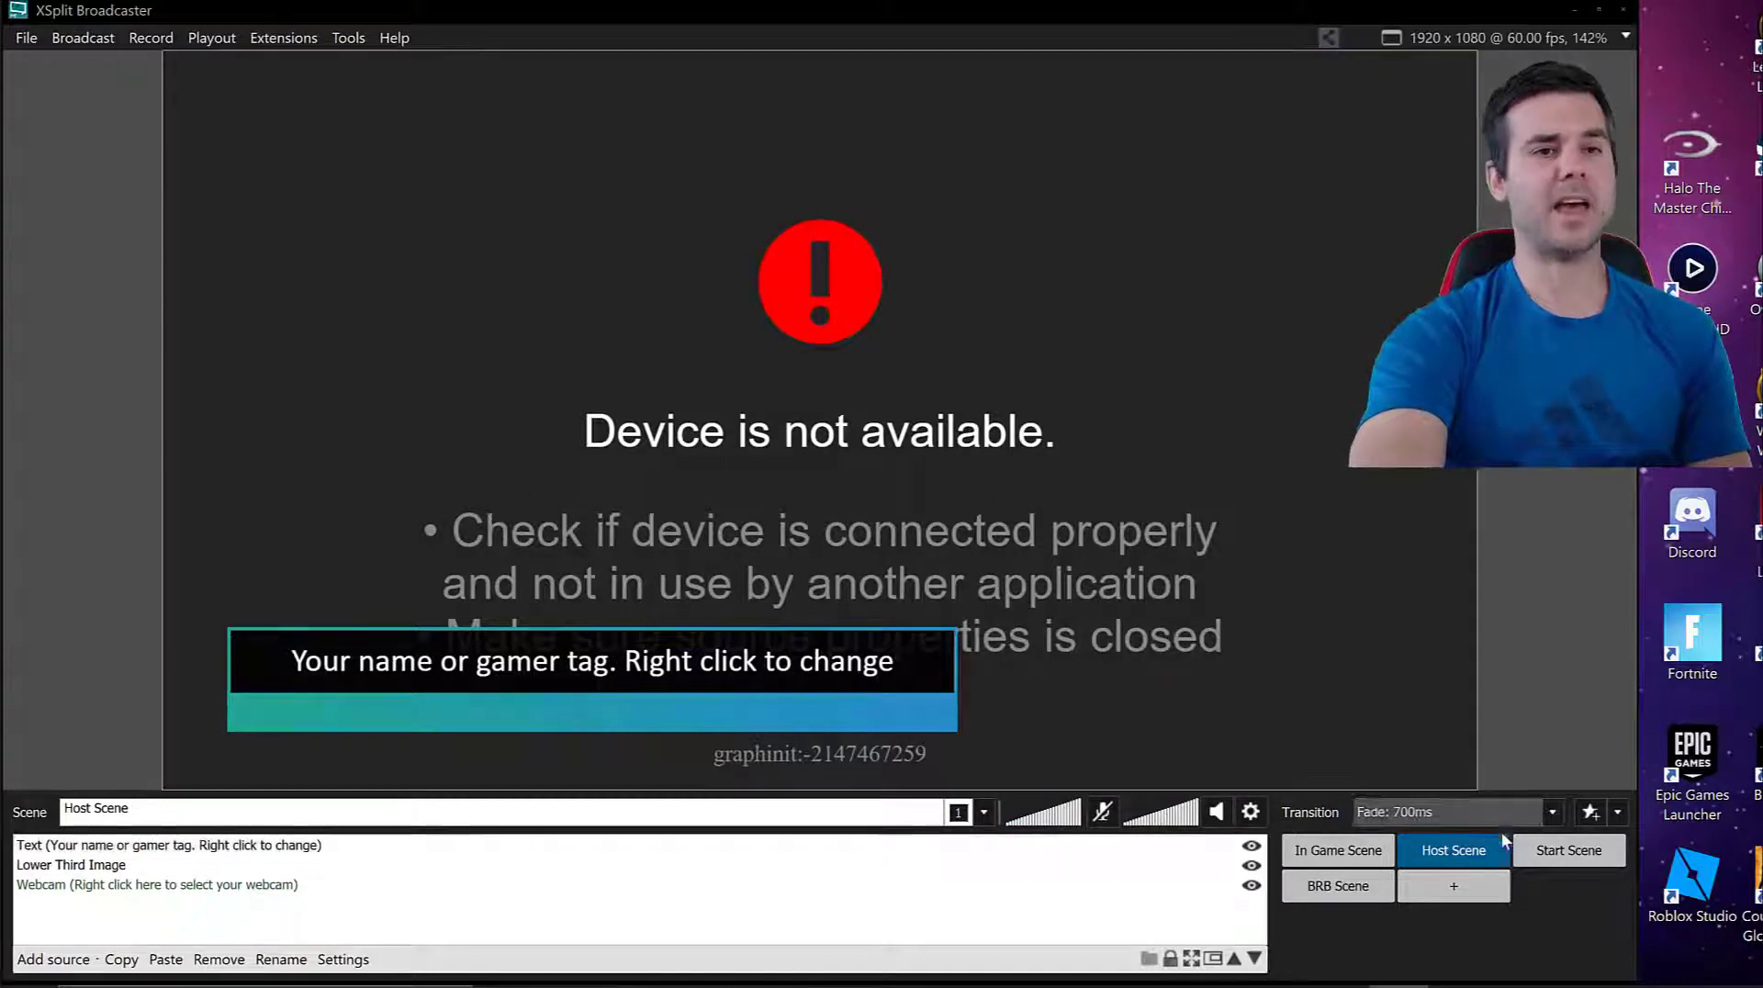
click(1570, 853)
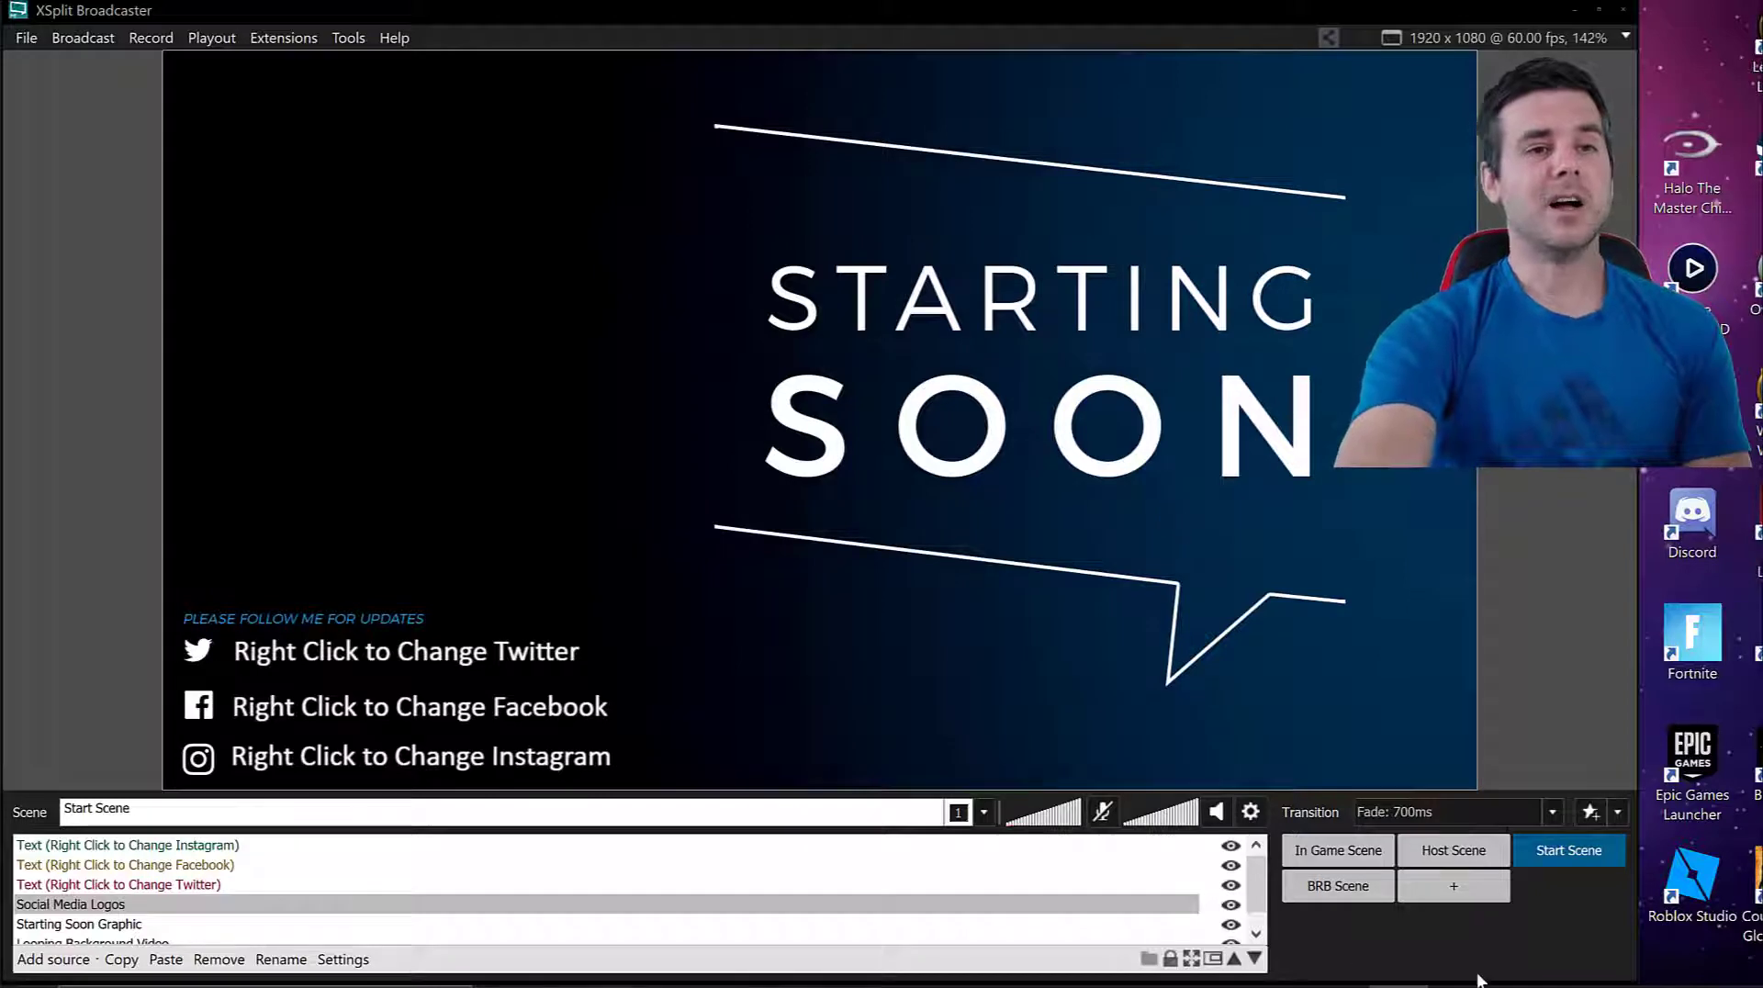
click(1339, 890)
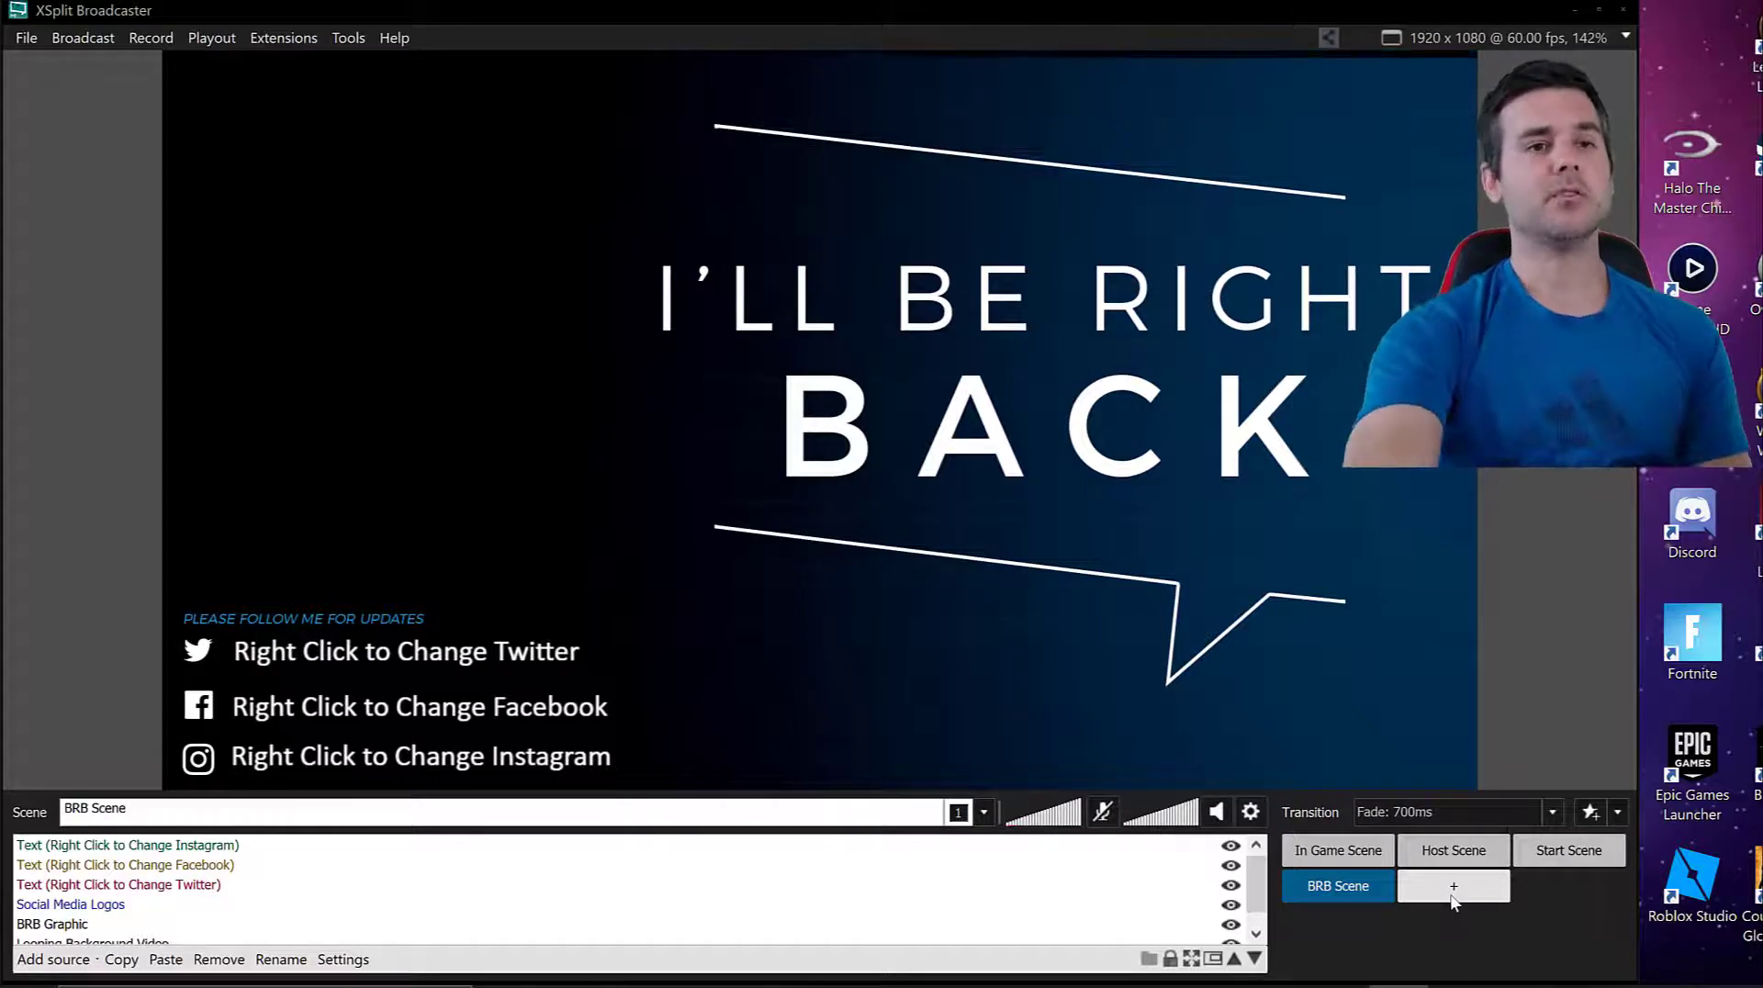
Add a new empty scene after the BRB Scene and switch to it.
click(1453, 892)
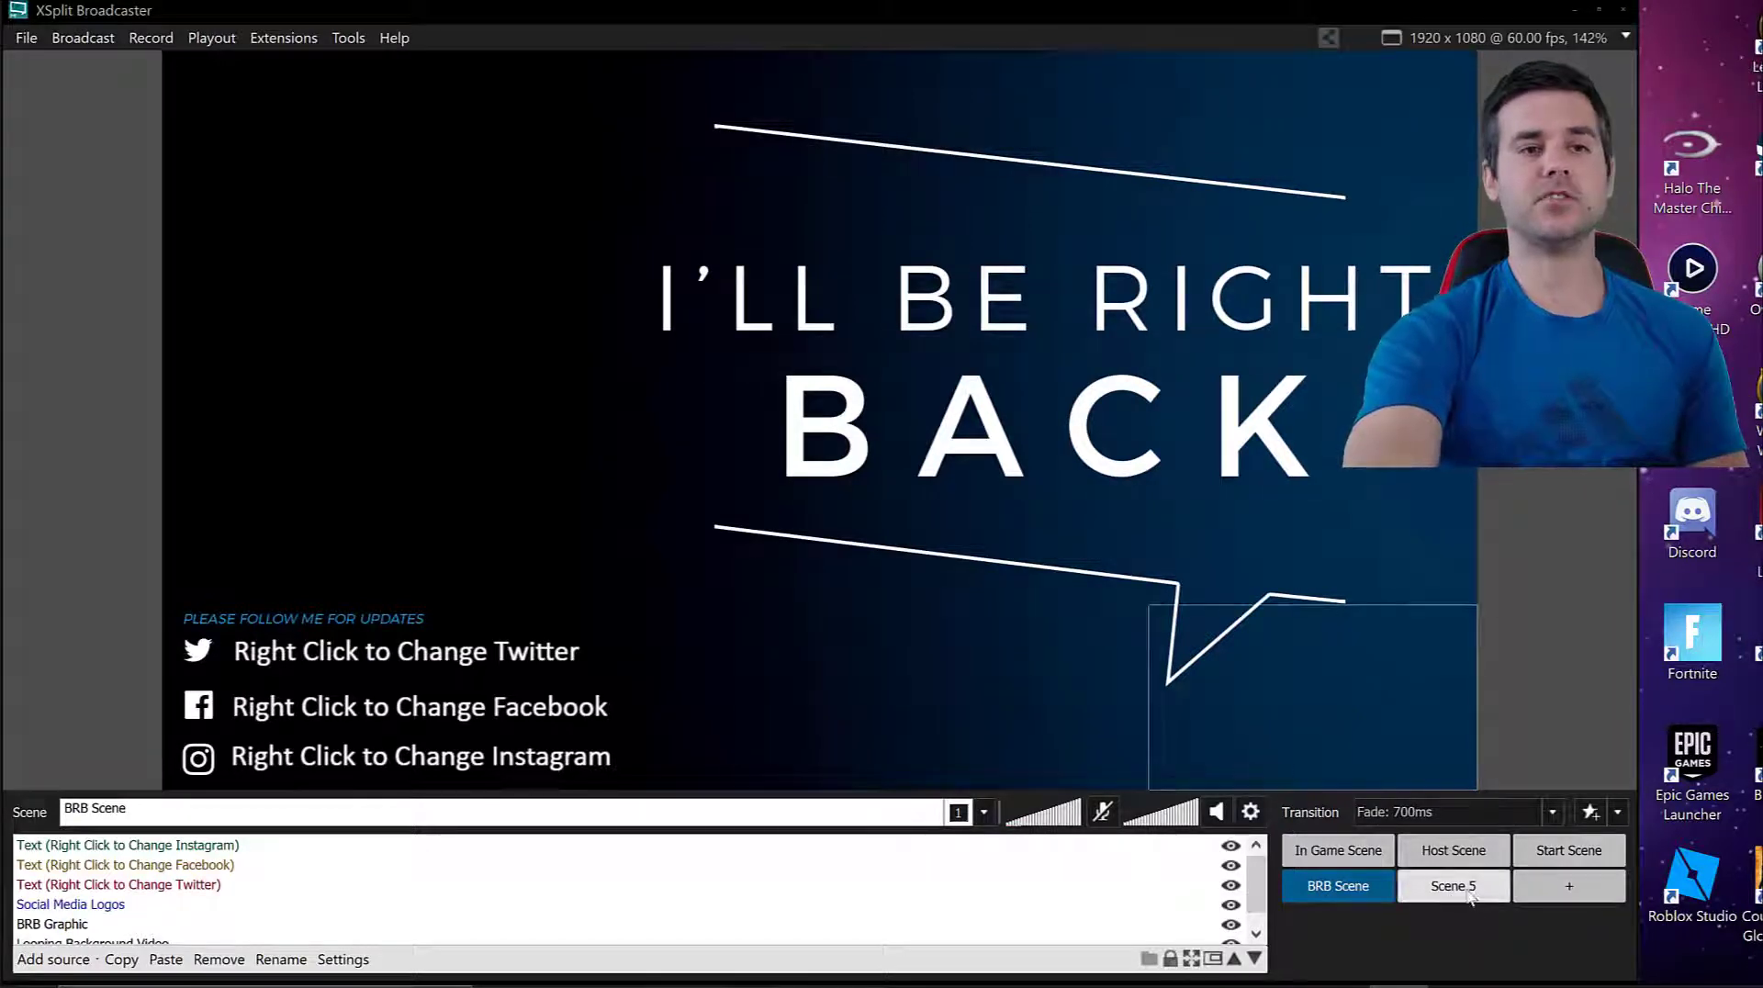
click(1460, 891)
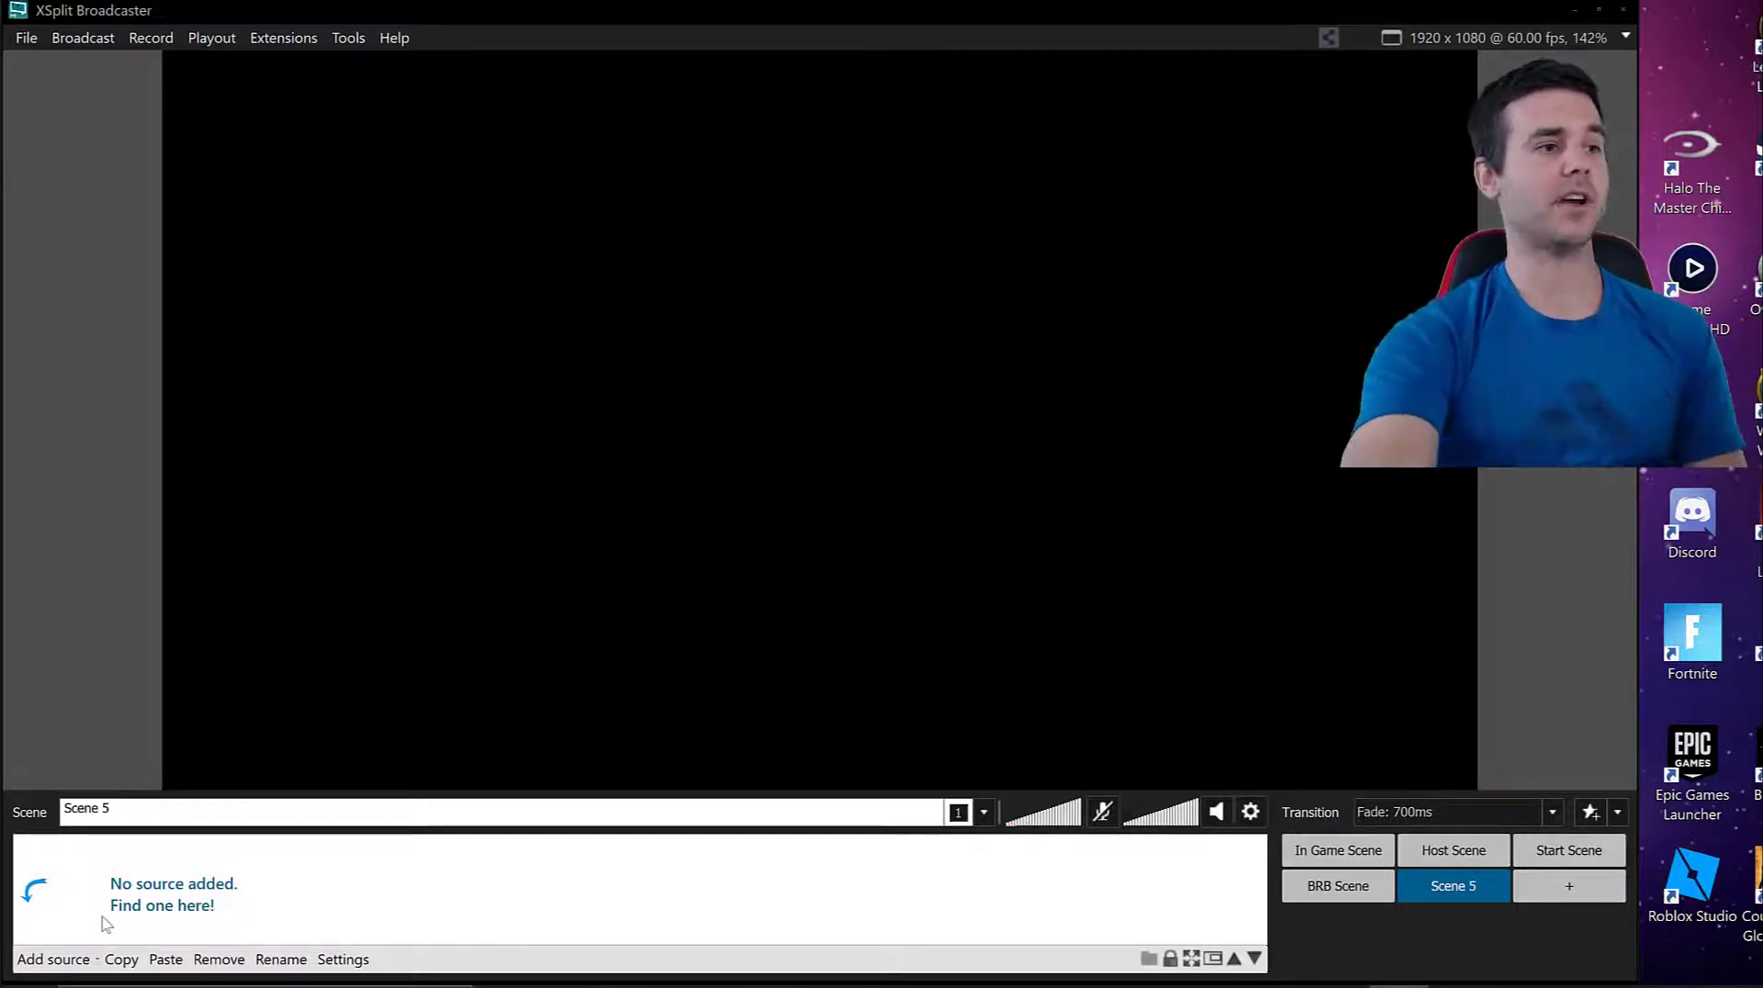
Add a monitor capture of Desktop 1 to the new scene and enlarge it to about 1844 x 1037.
click(78, 962)
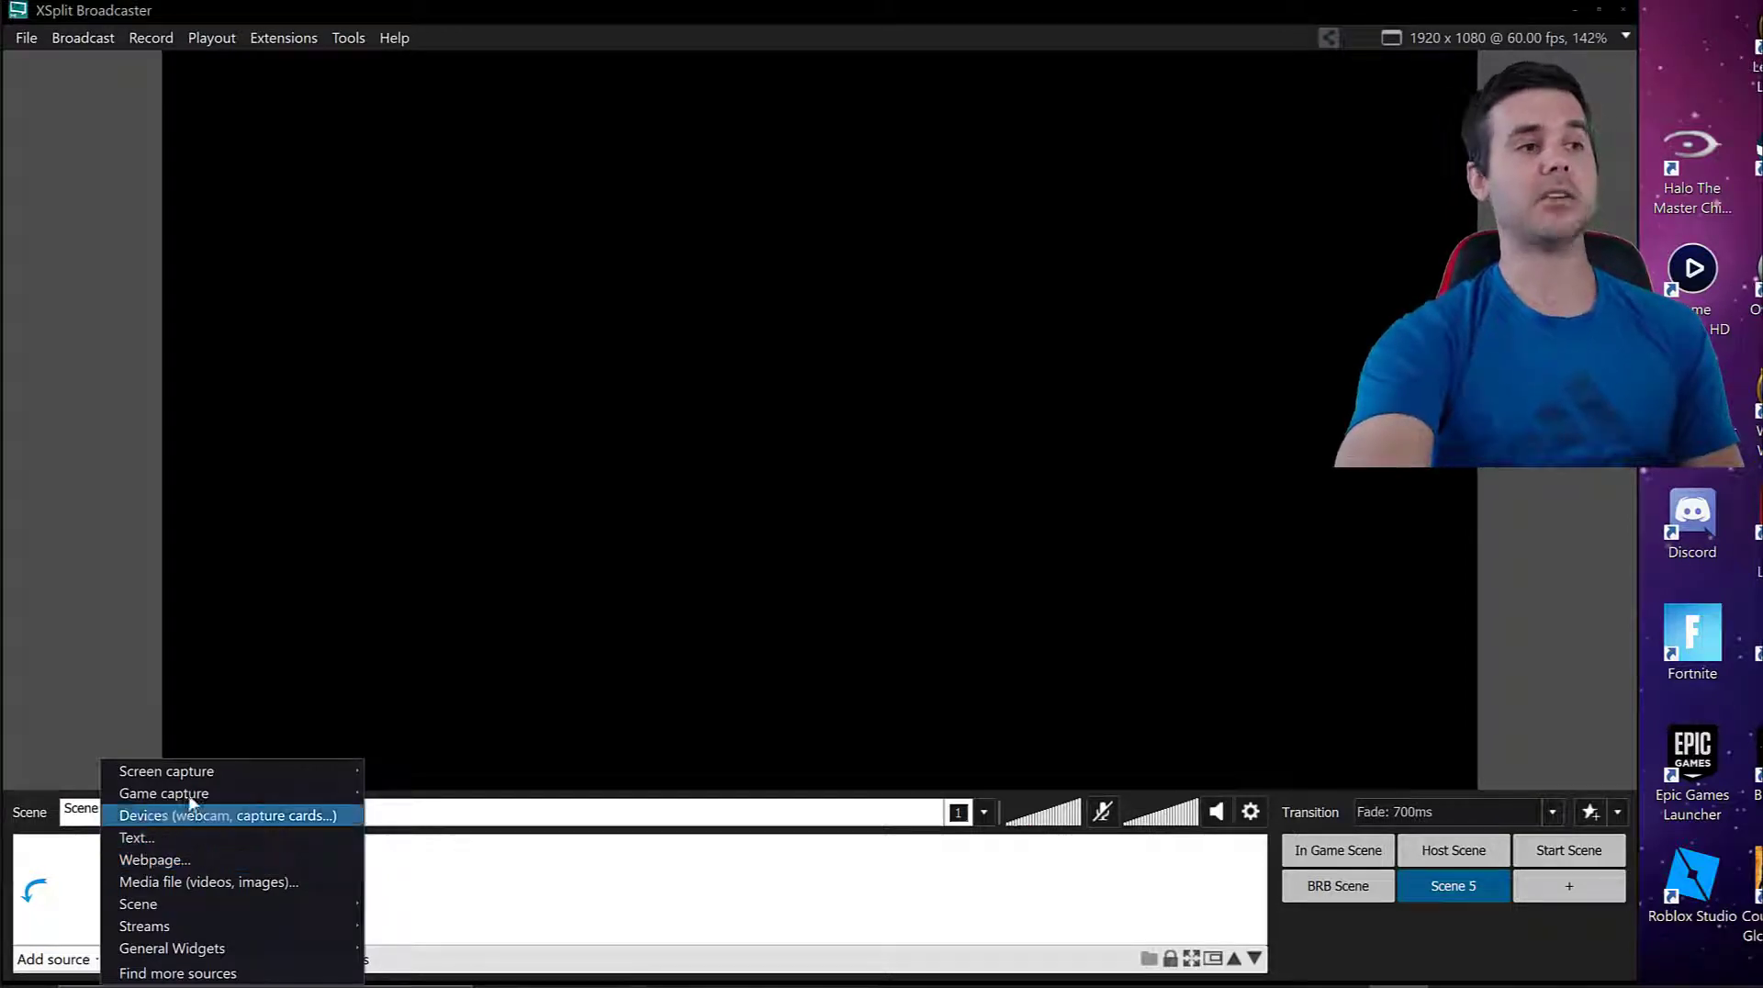
mouse_move(197, 769)
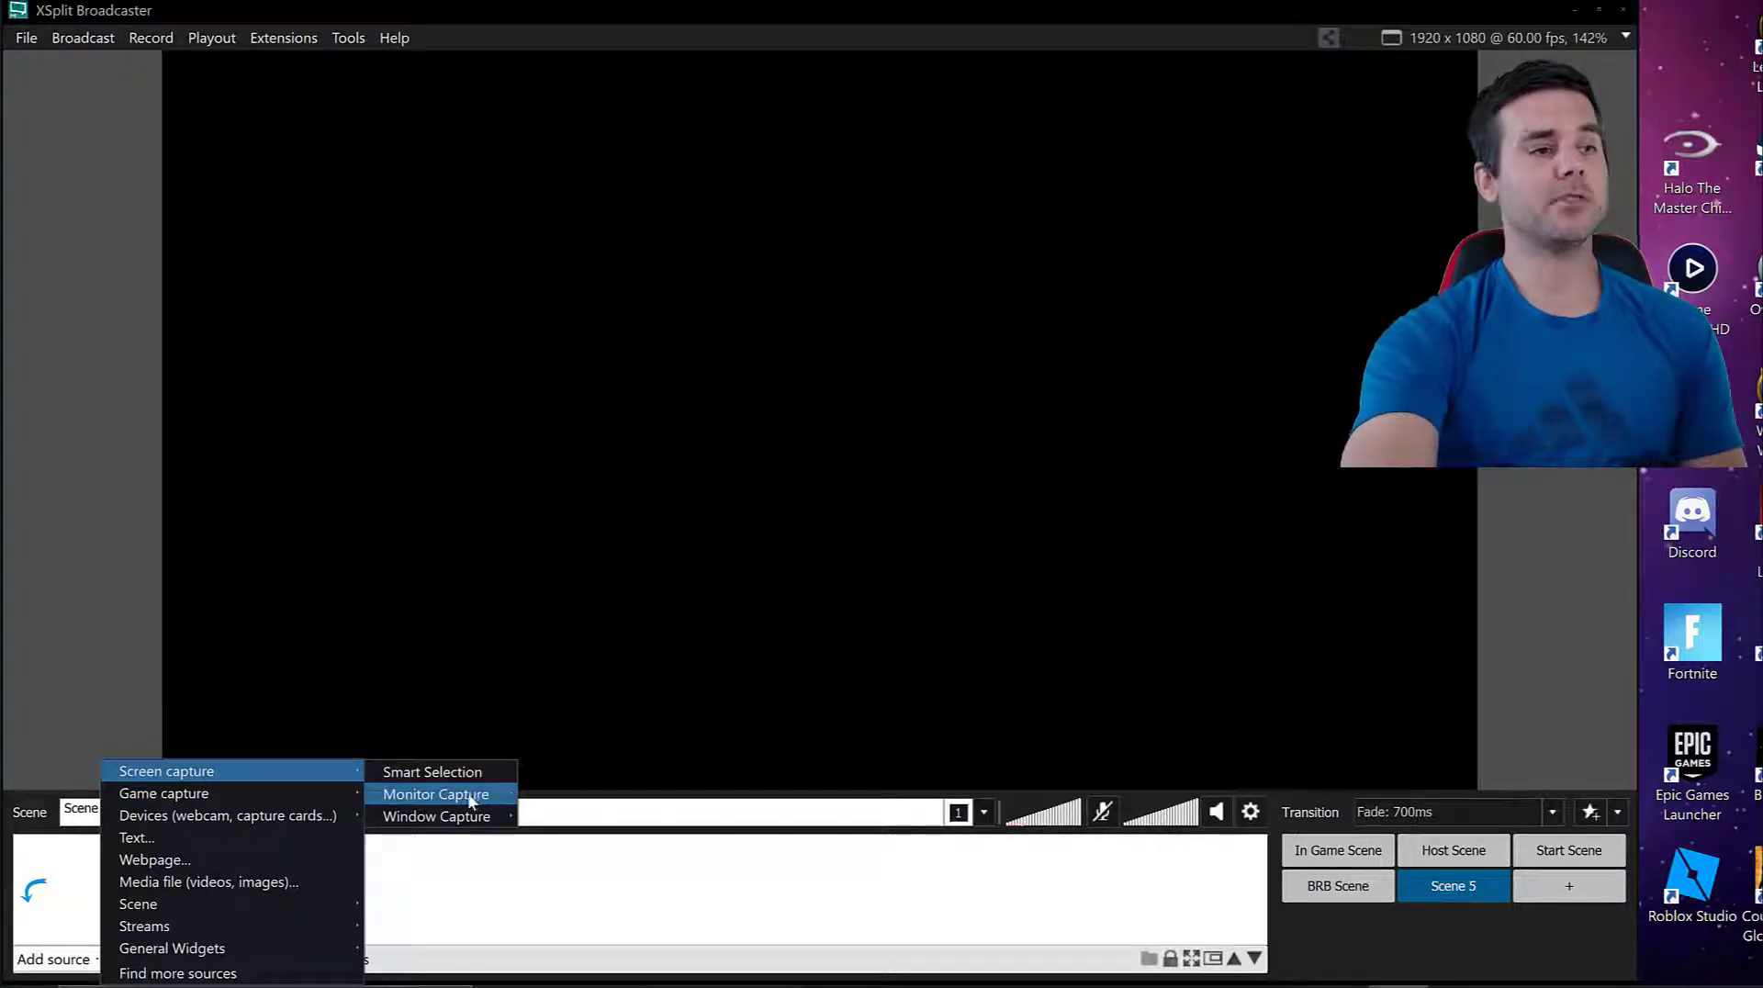
mouse_move(469, 800)
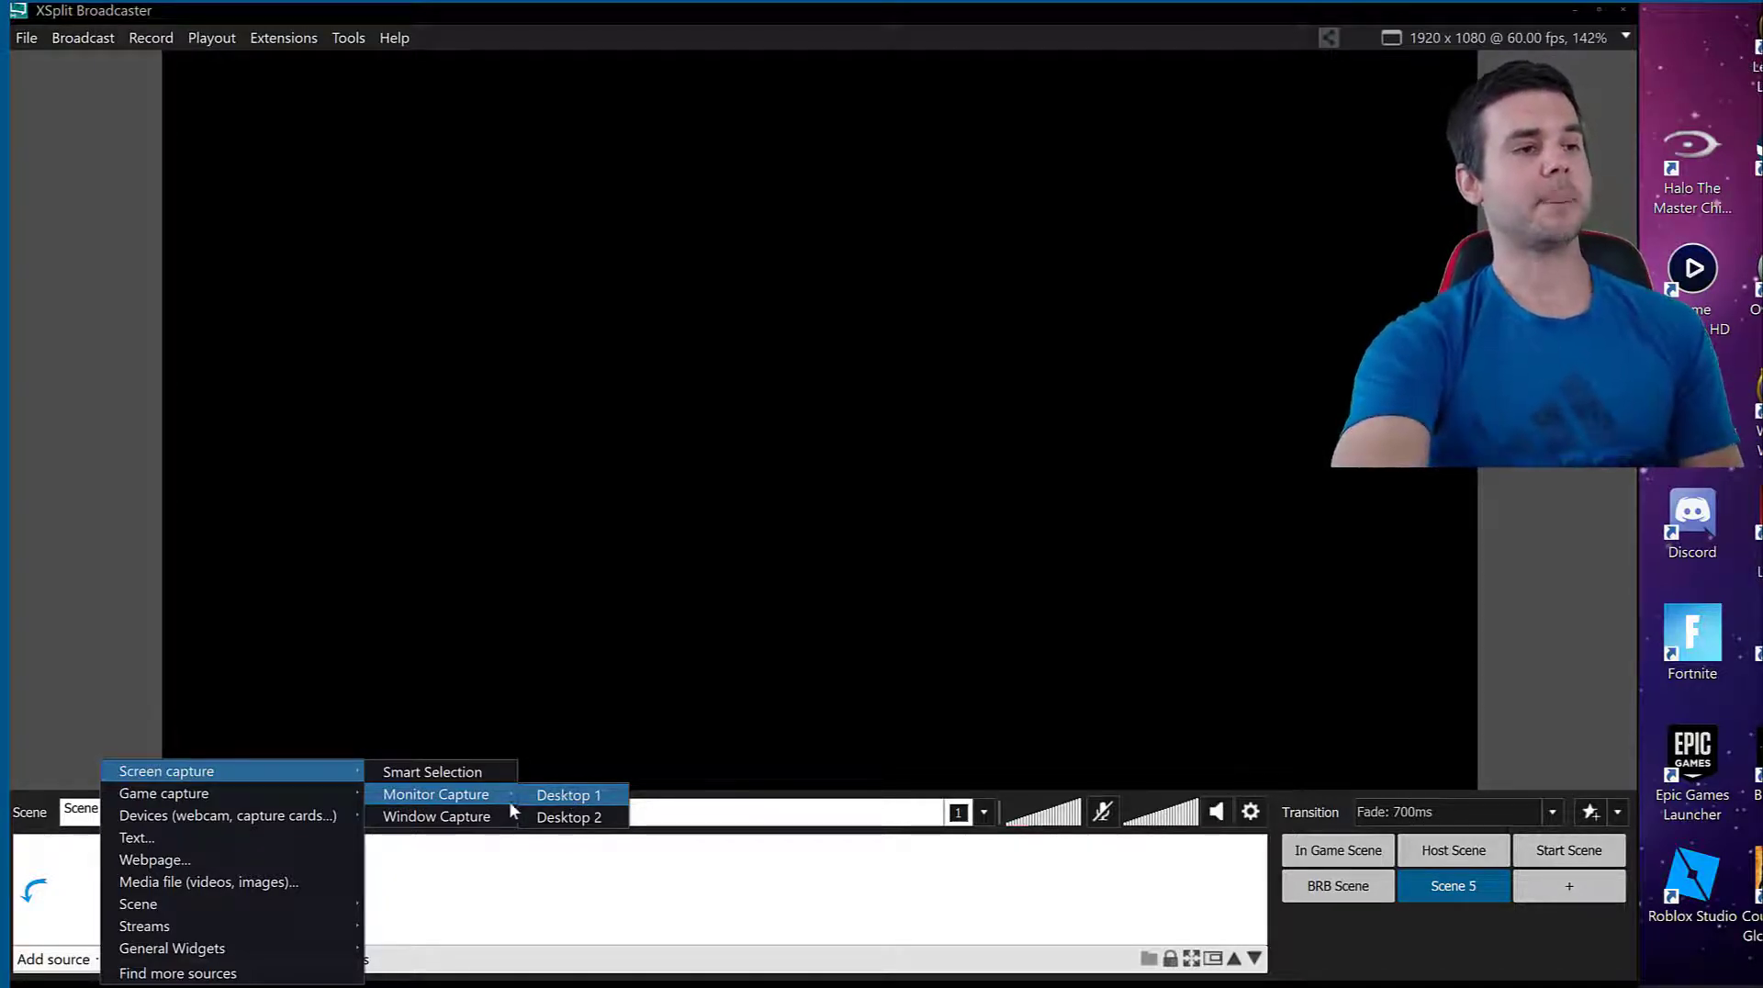
mouse_move(444, 829)
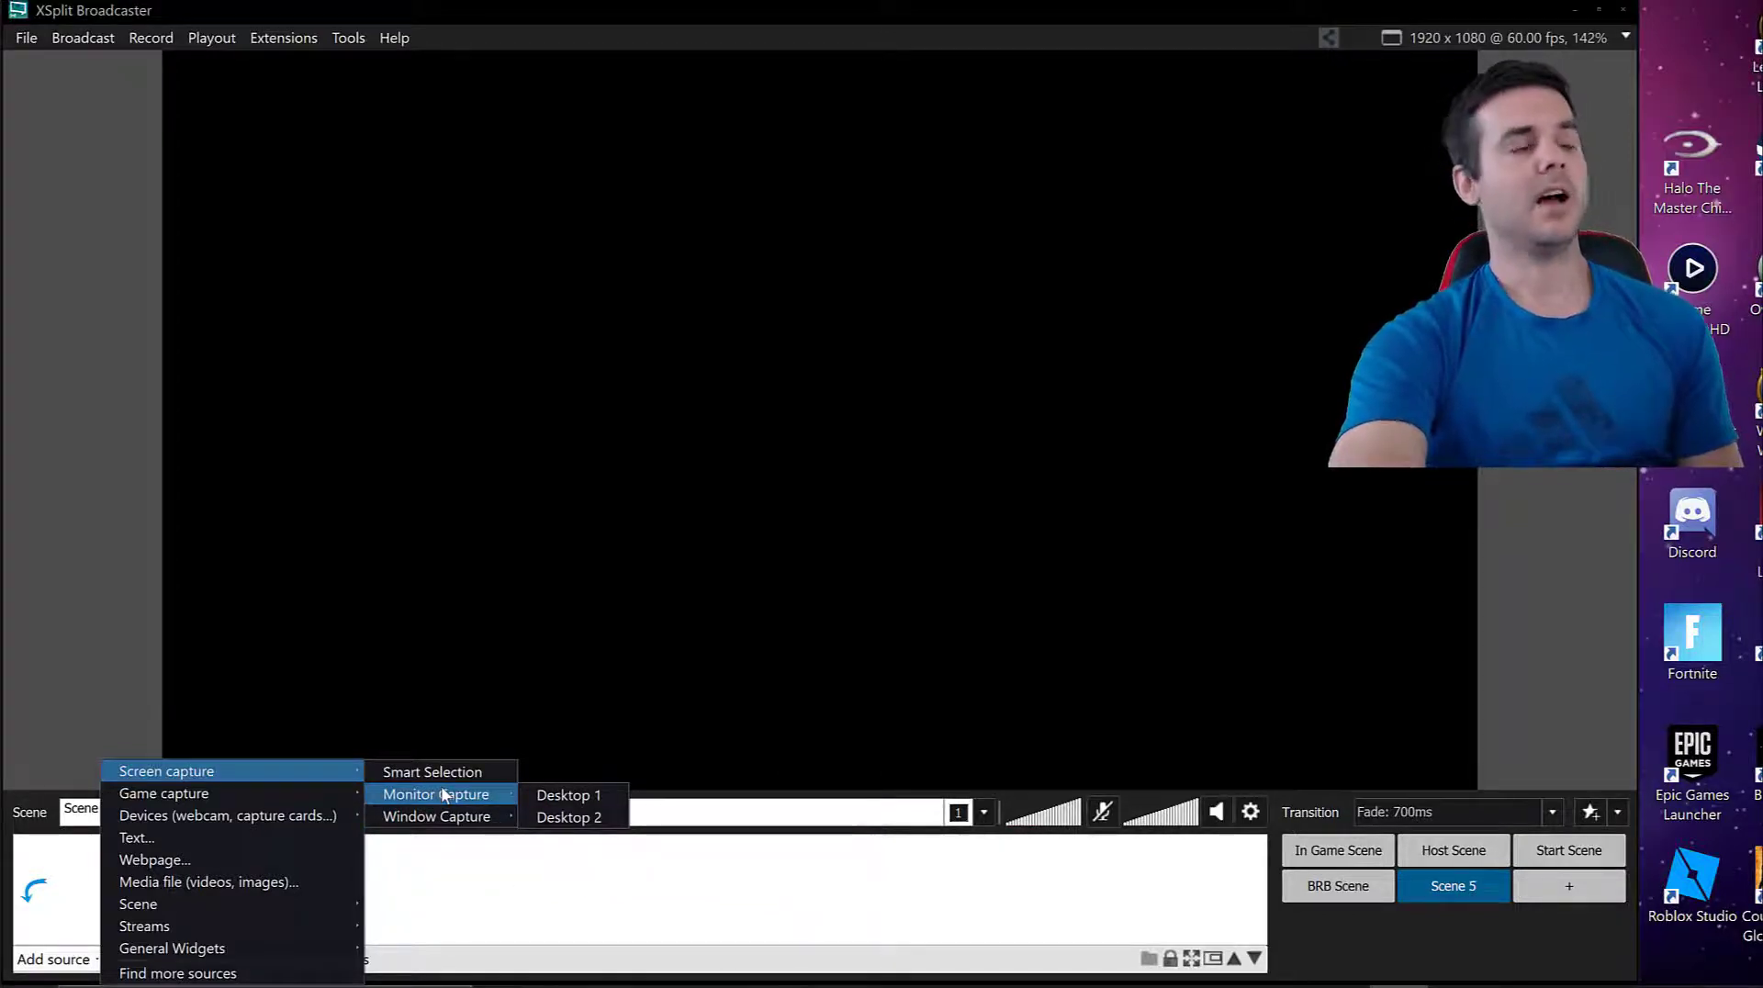
mouse_move(268, 800)
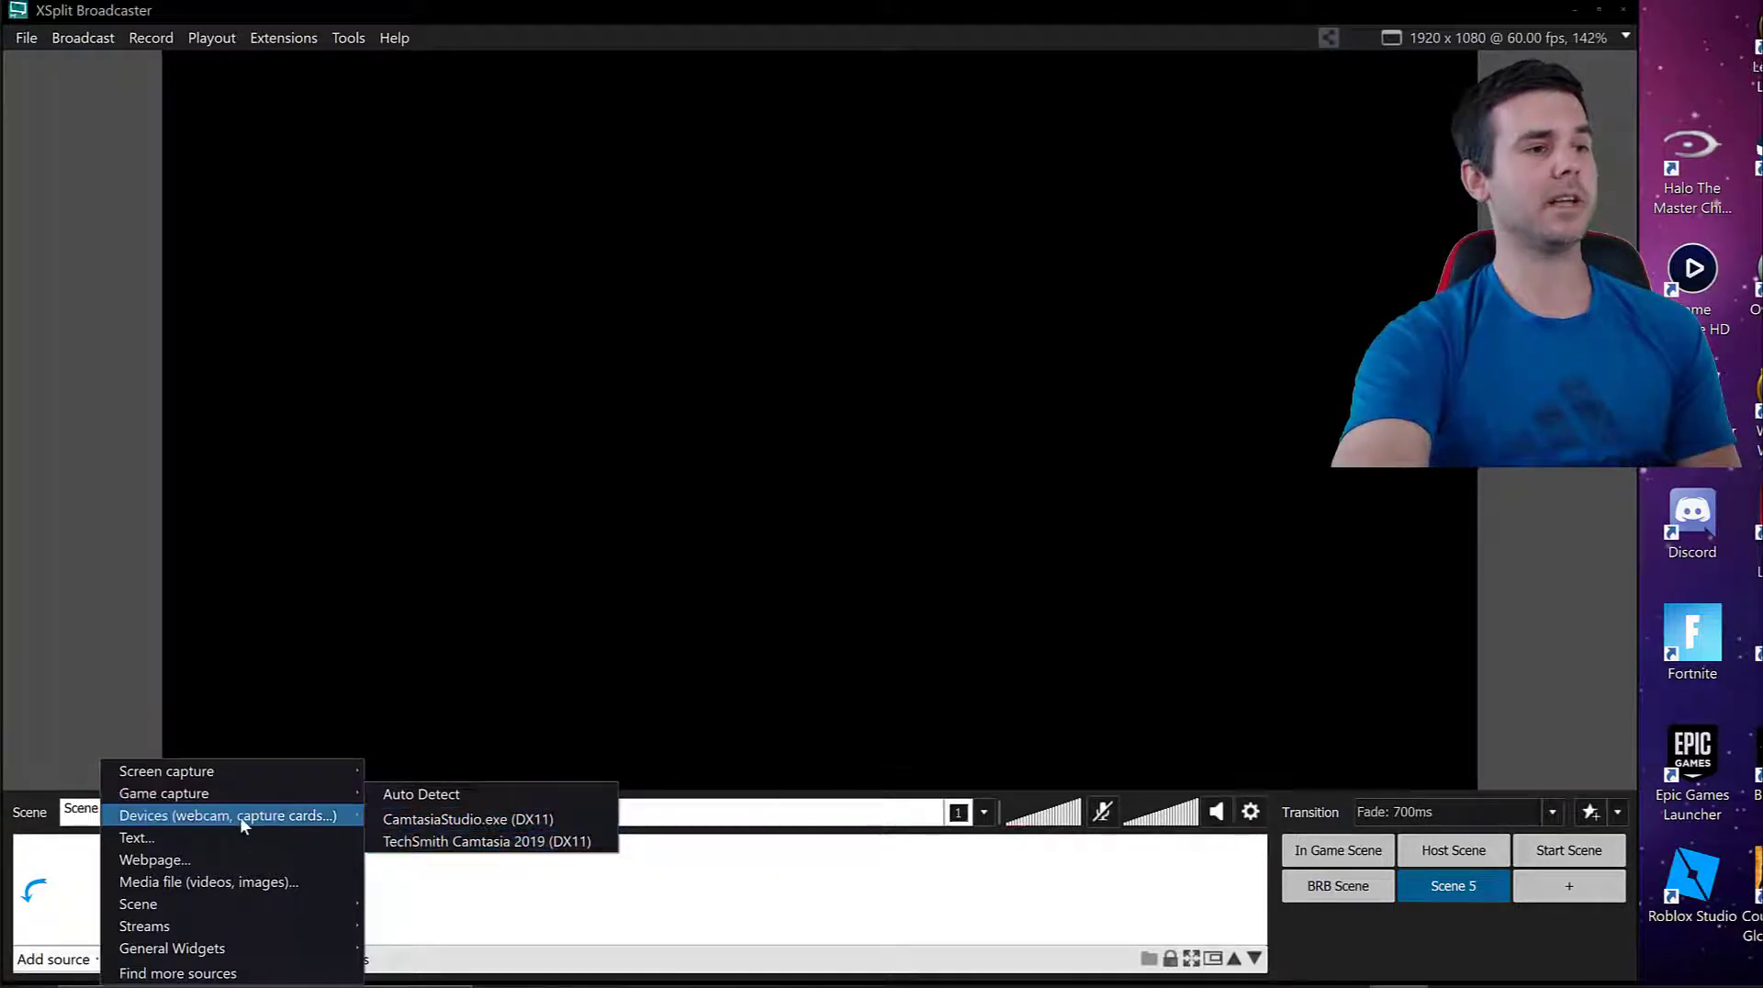
mouse_move(237, 813)
mouse_move(225, 773)
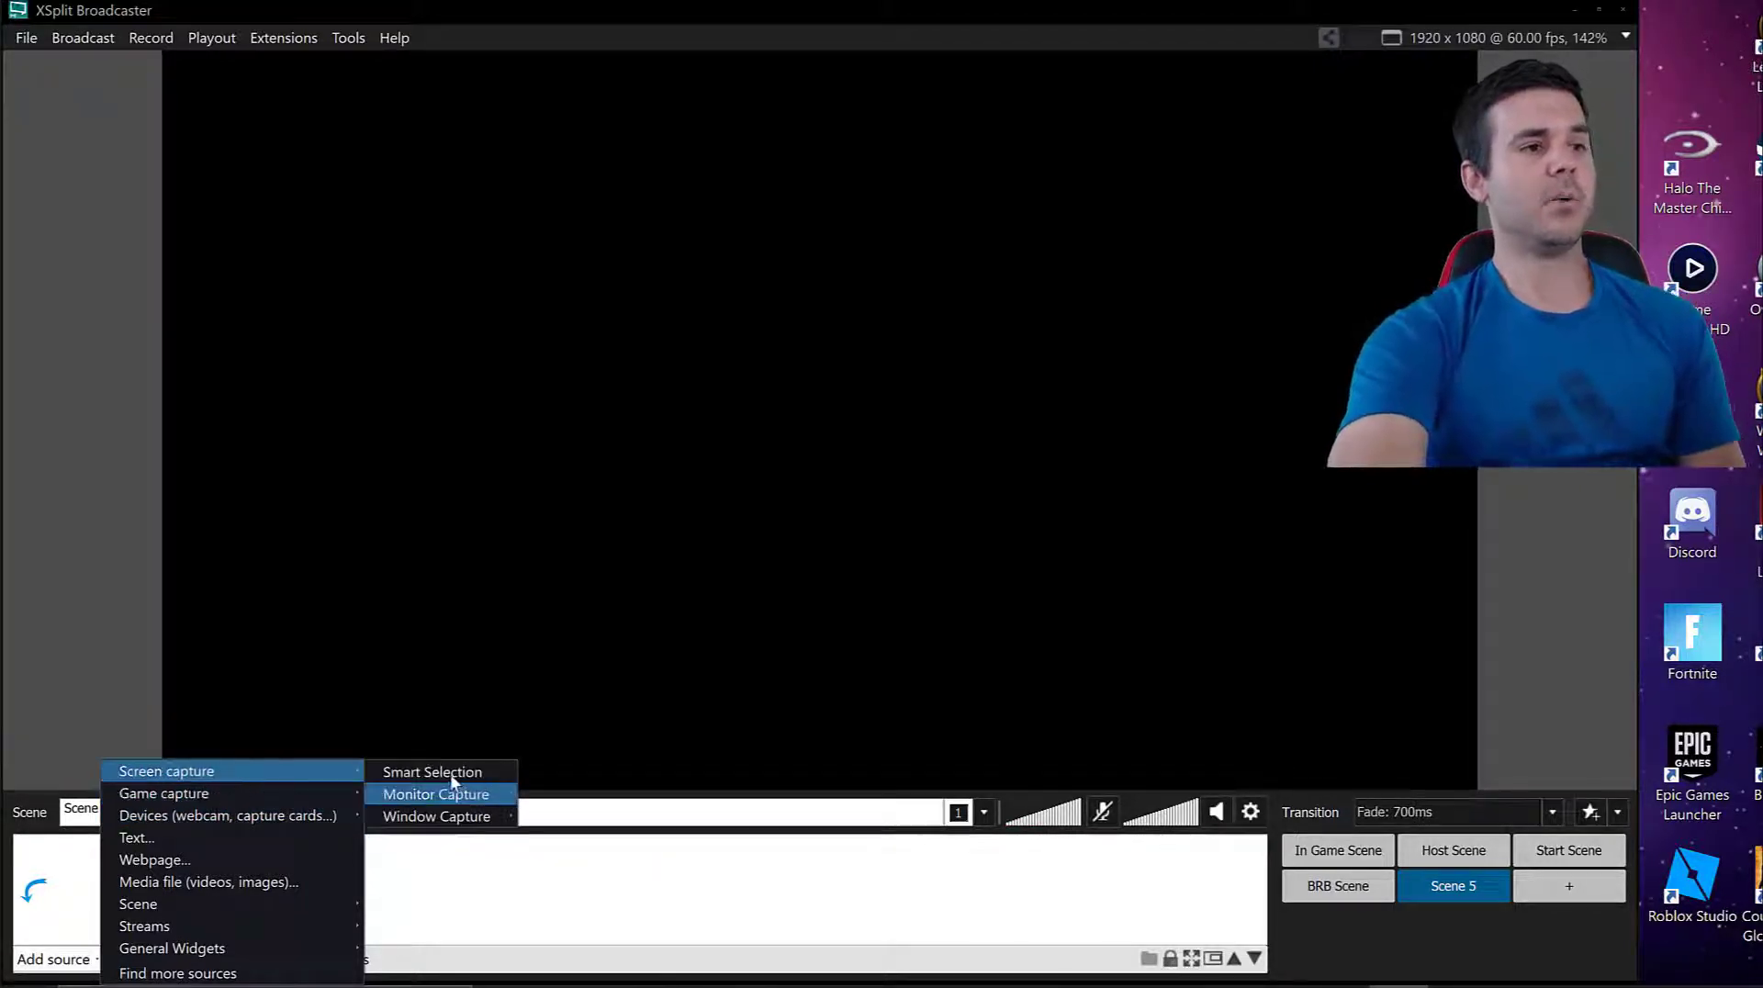
mouse_move(451, 798)
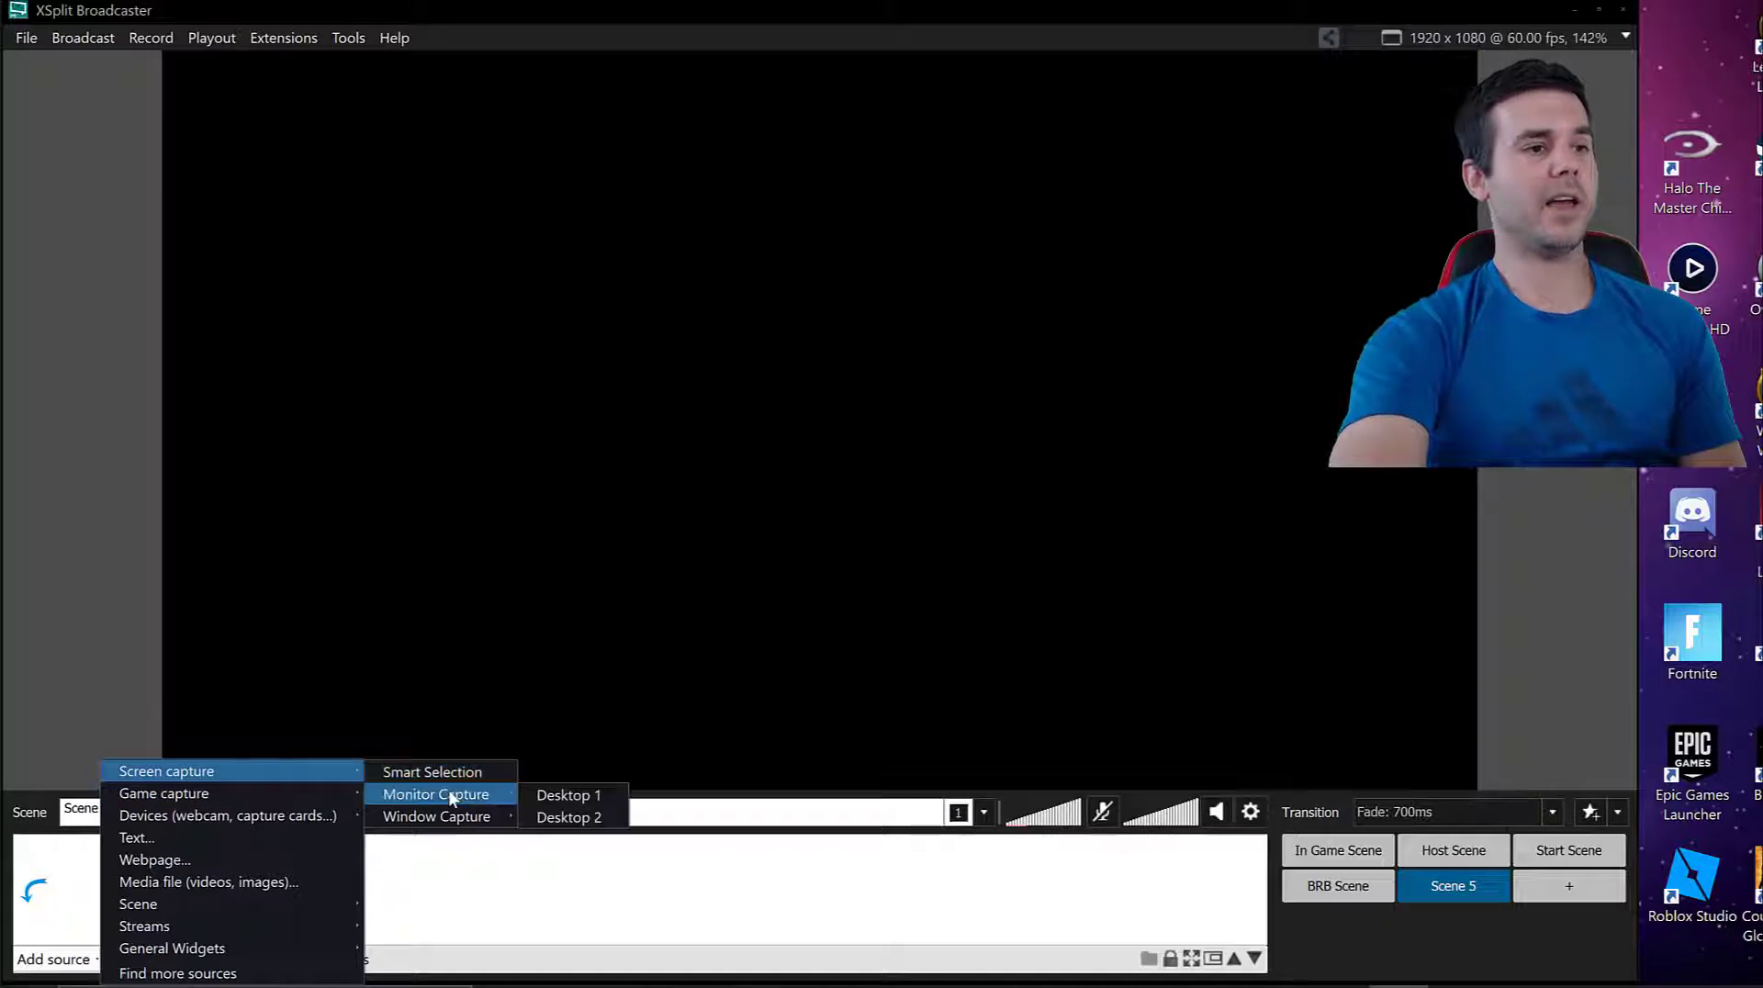
click(555, 796)
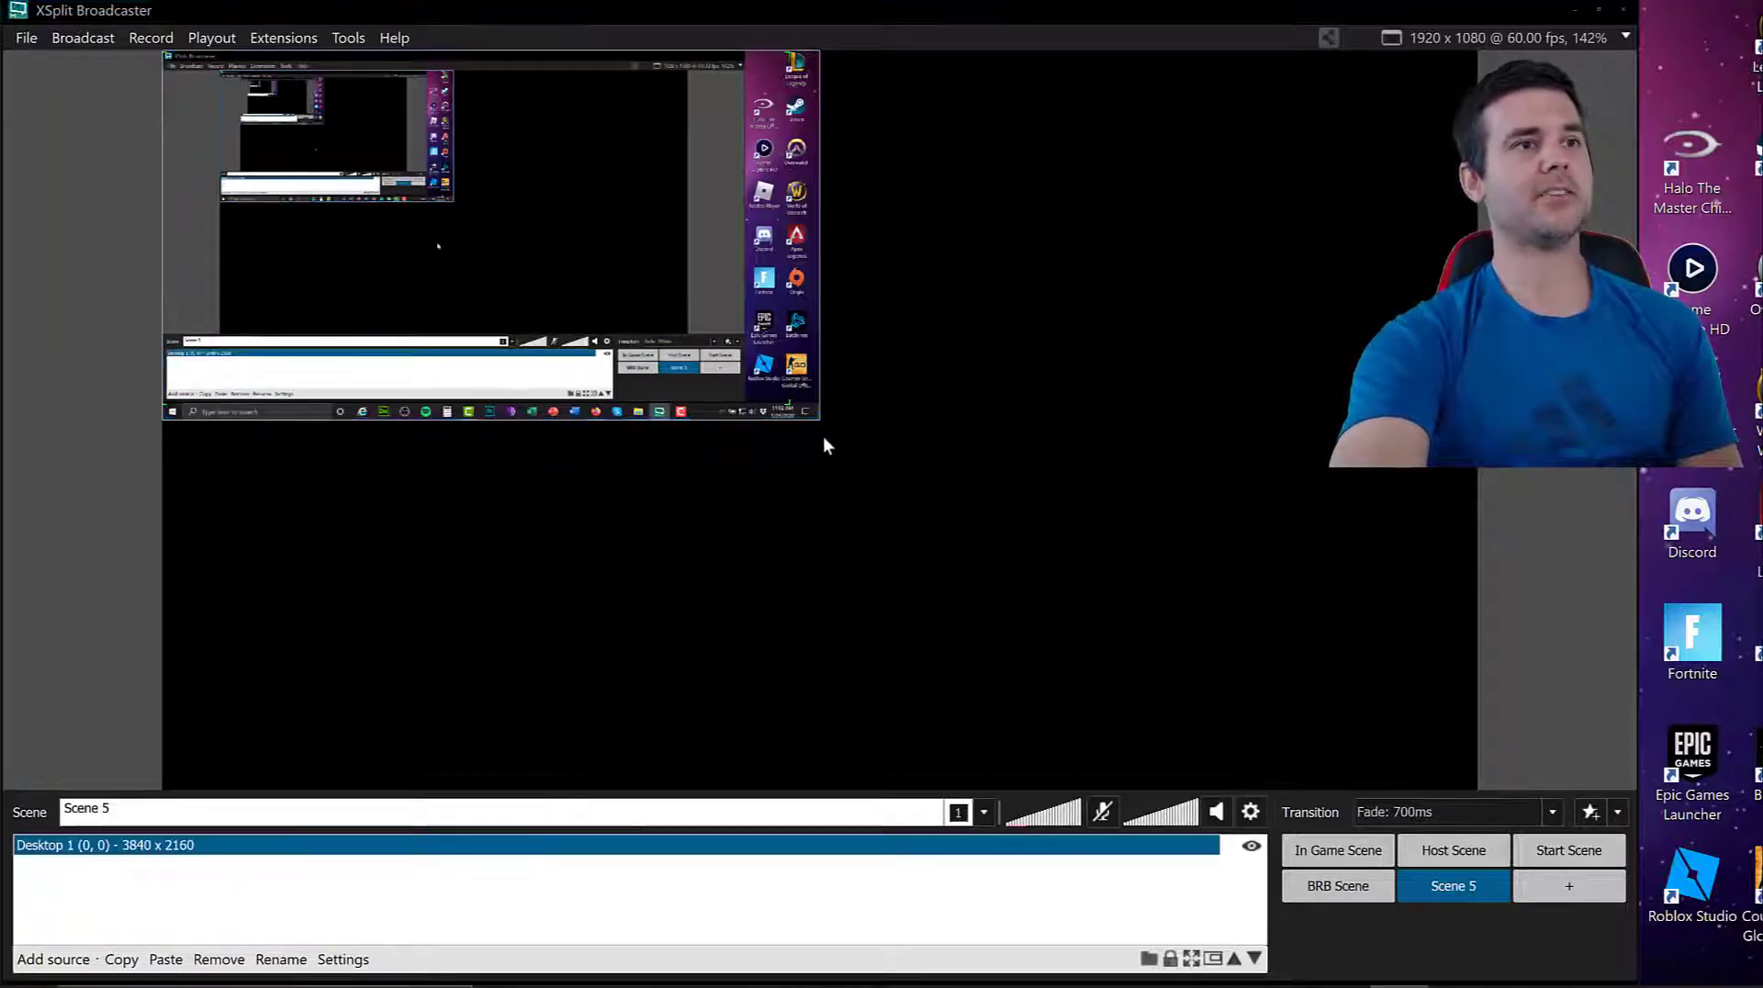
drag(817, 420, 1425, 761)
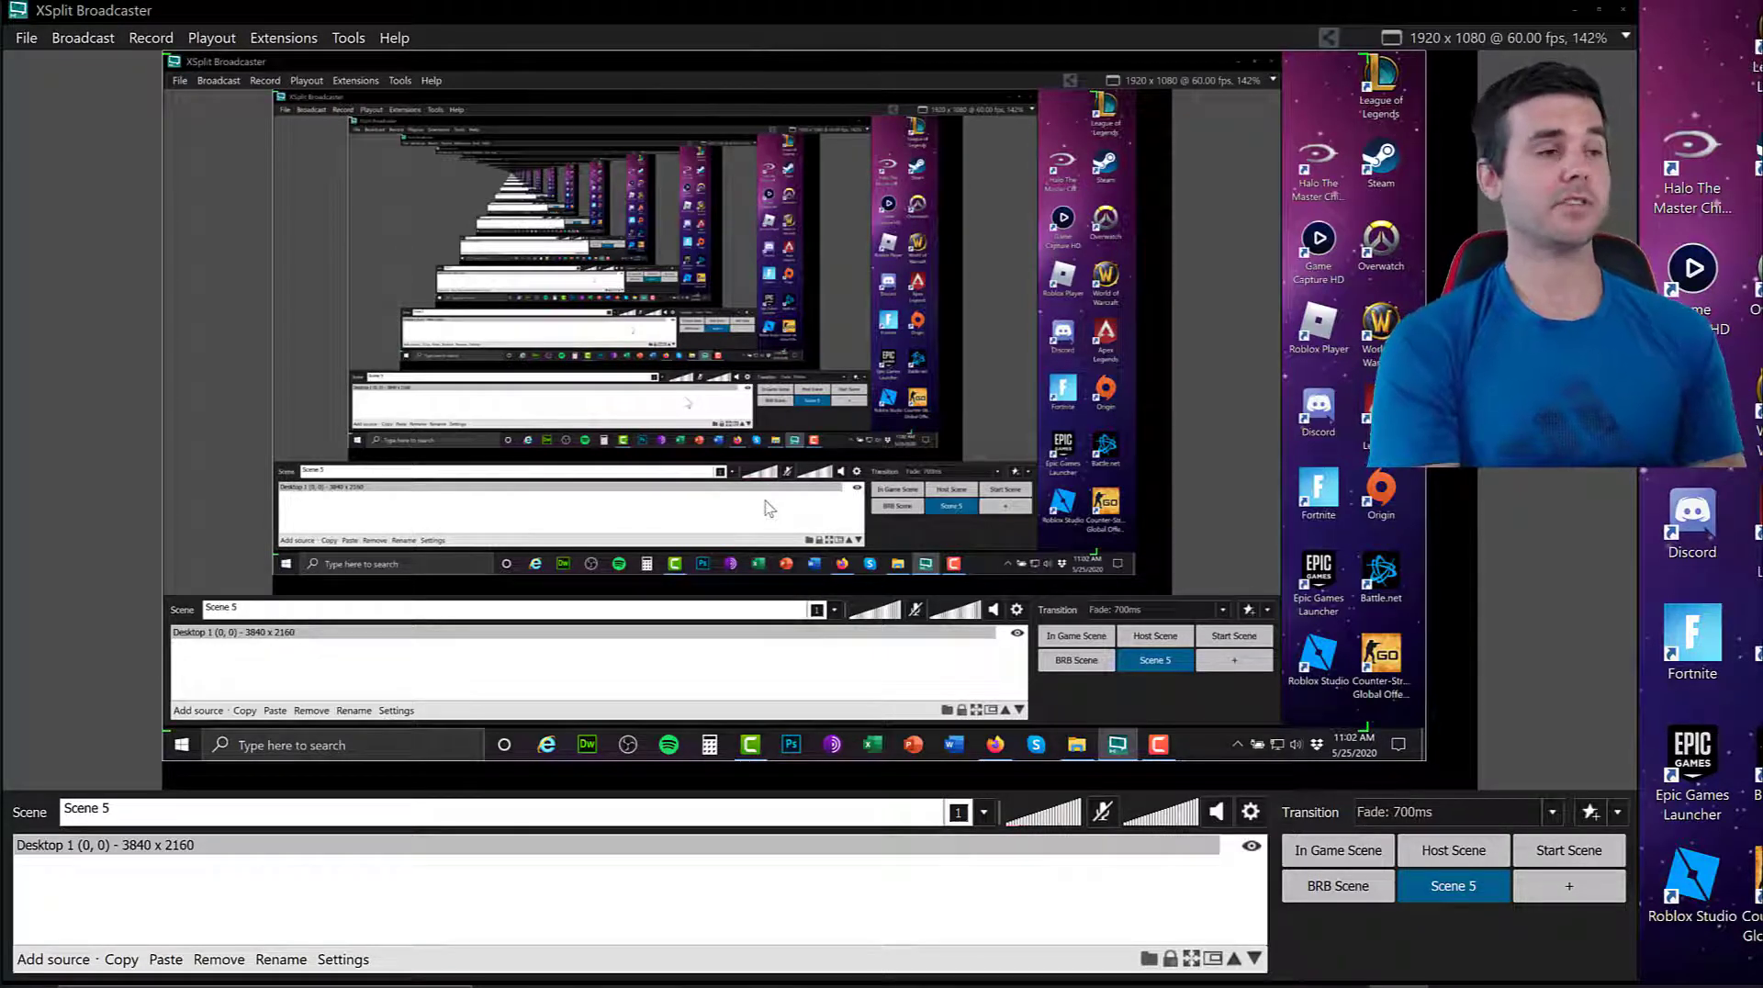
click(92, 845)
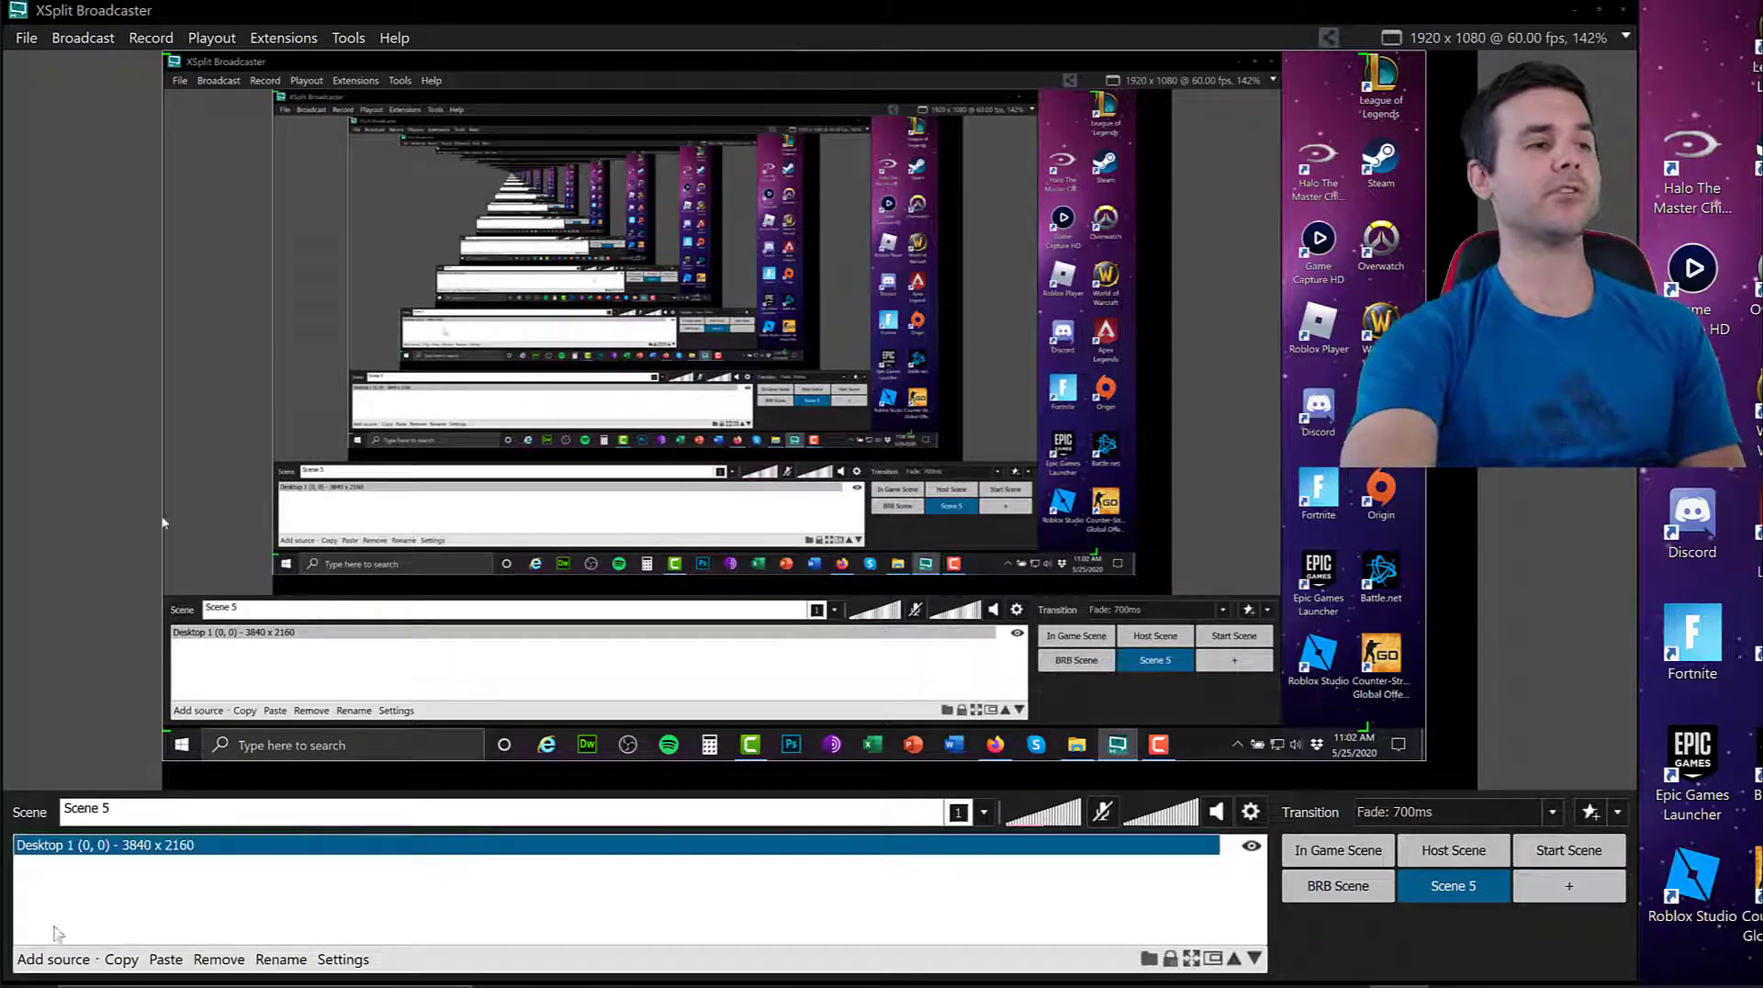
click(55, 958)
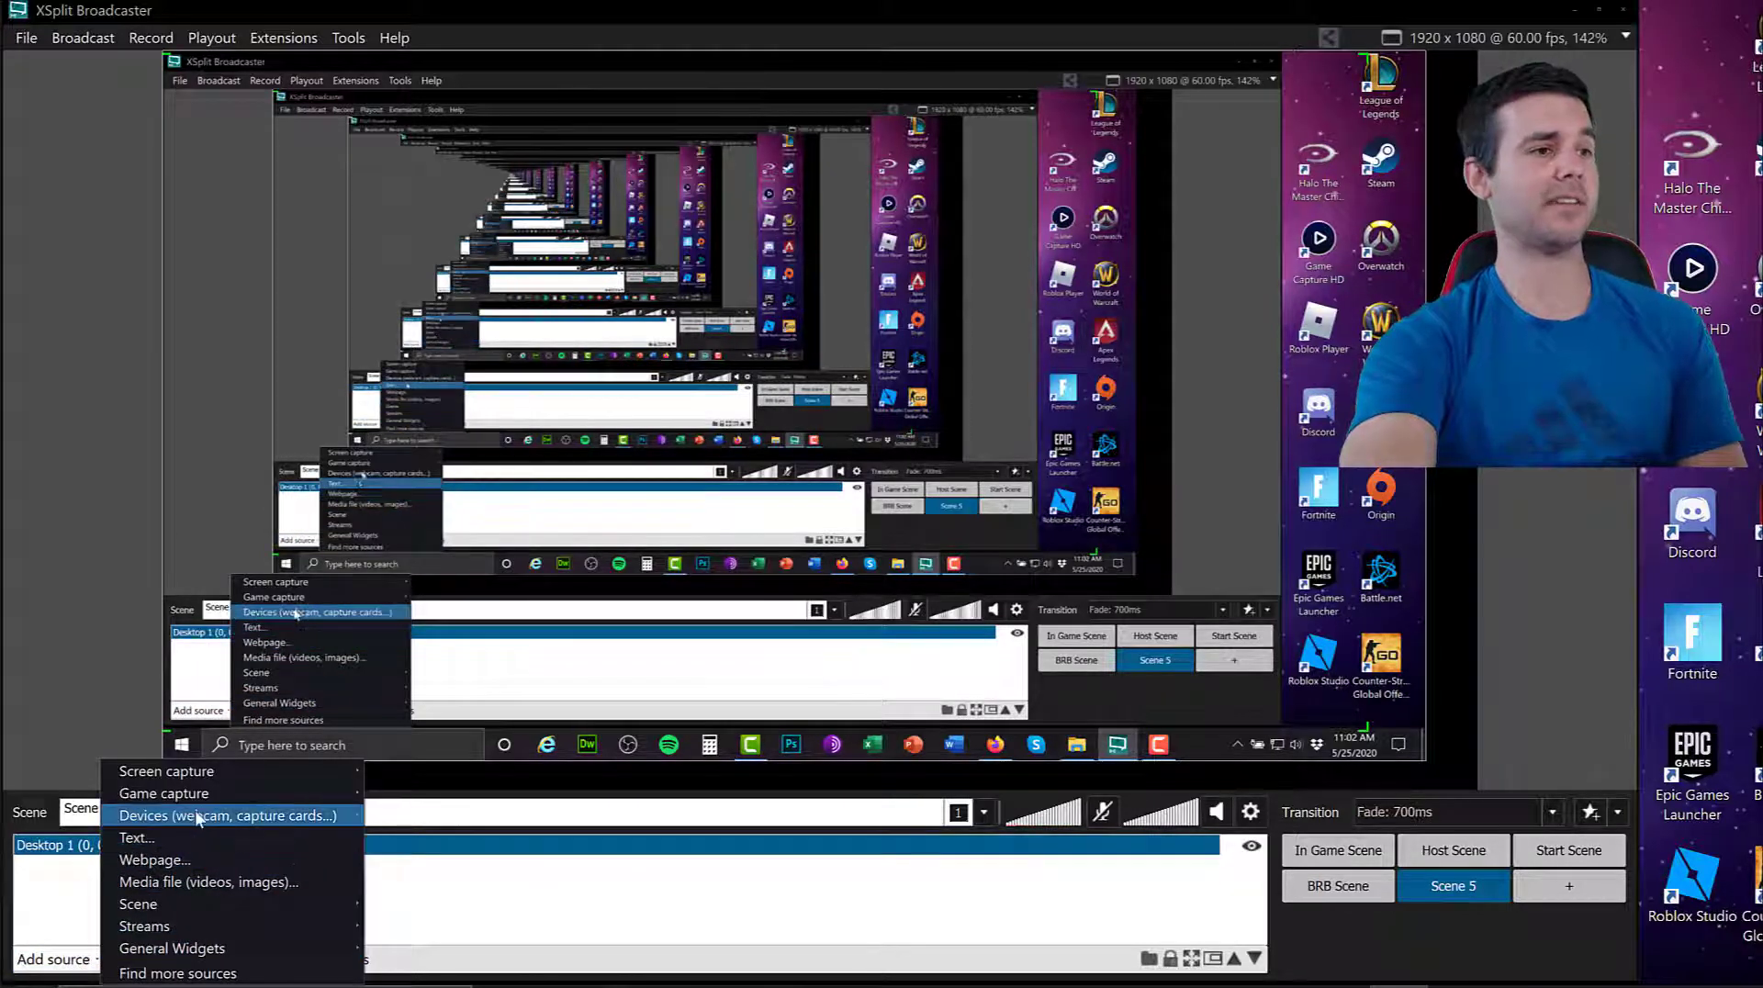
mouse_move(332, 817)
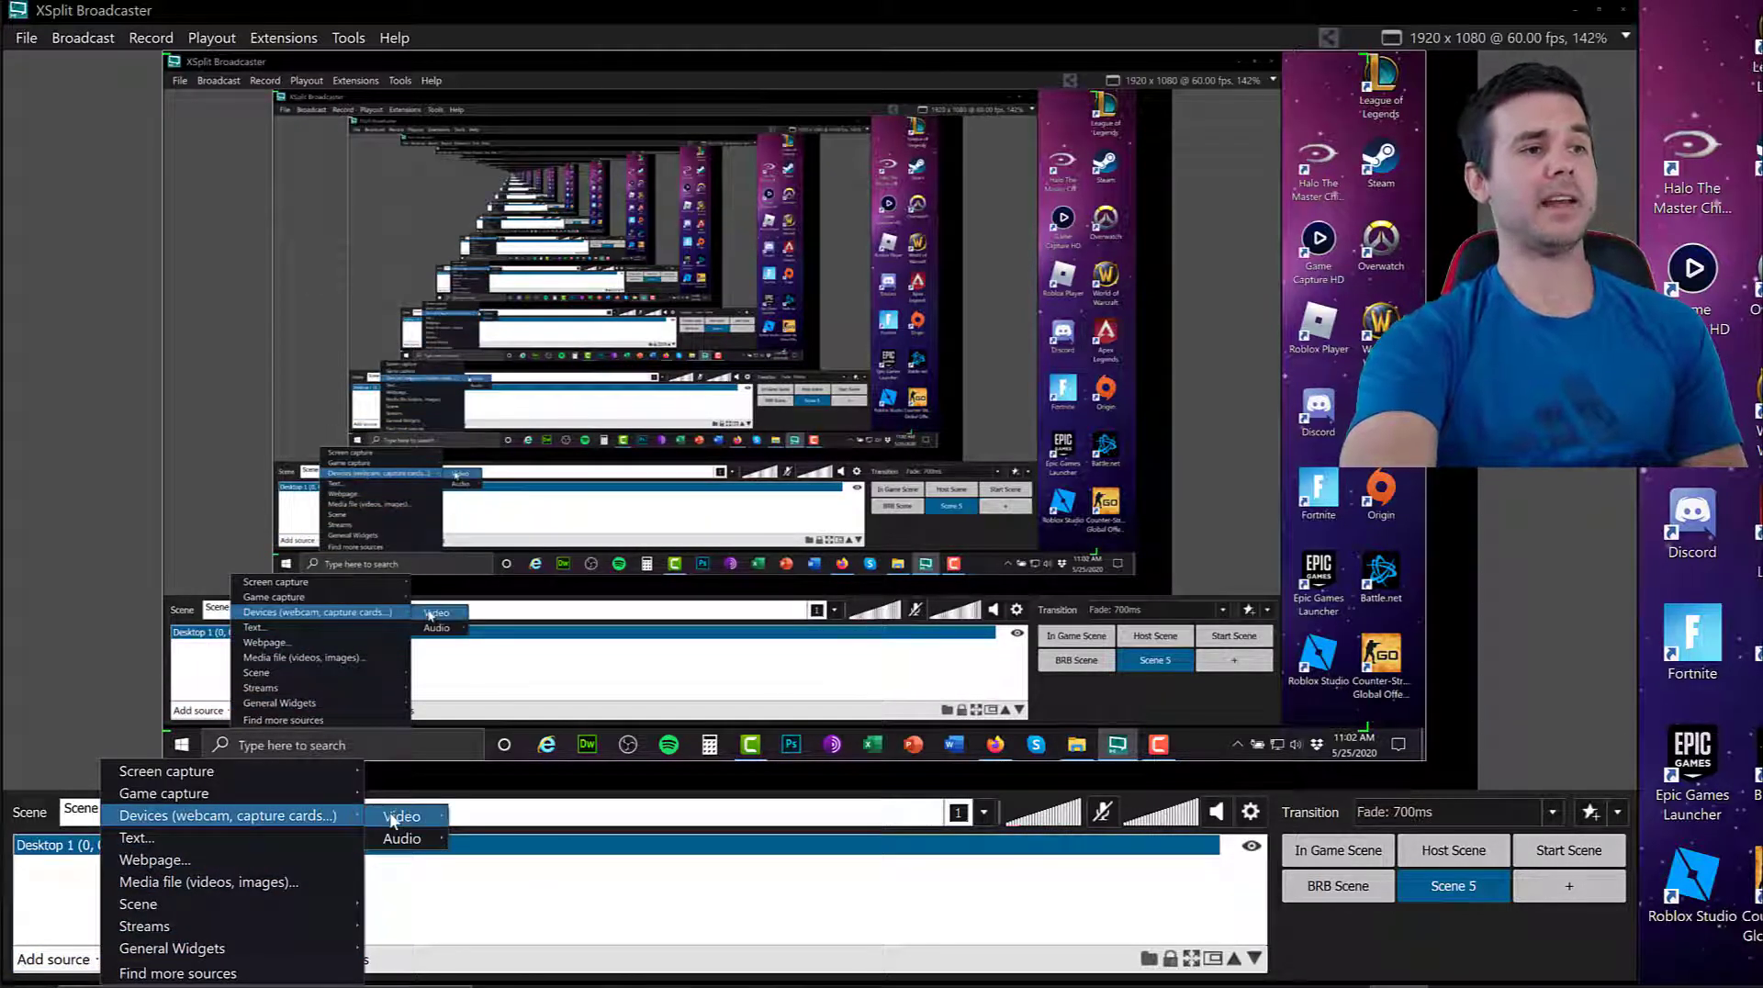
mouse_move(390, 816)
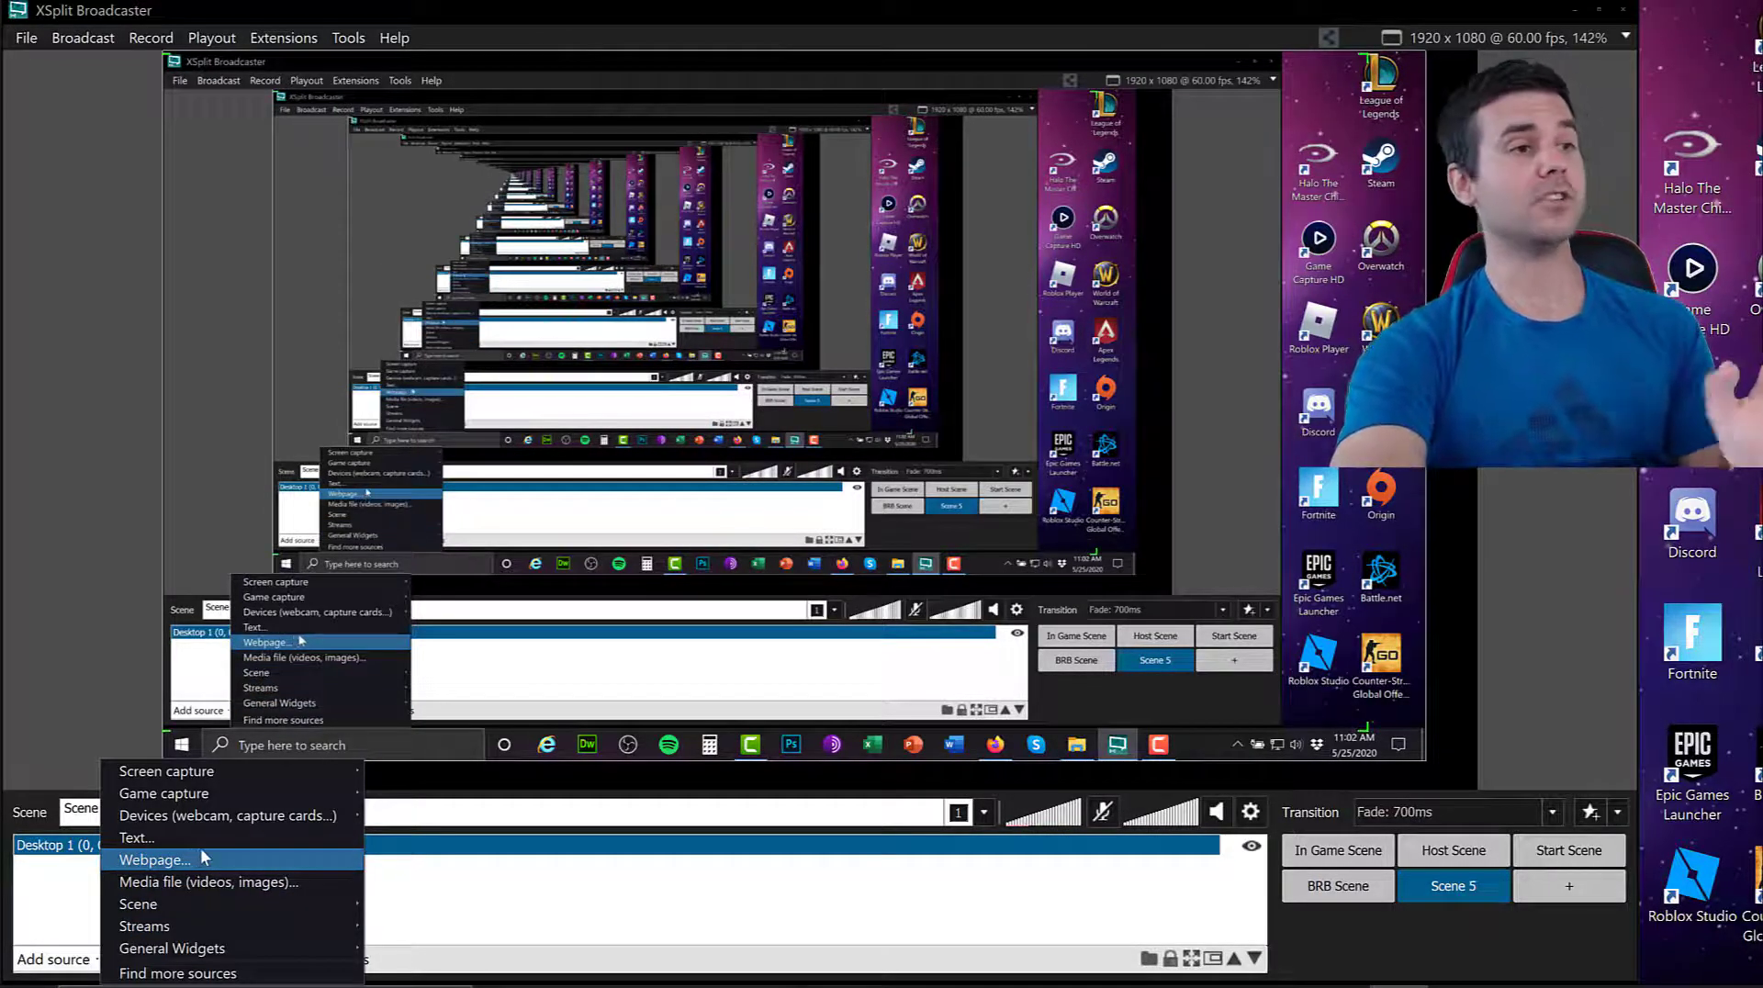
mouse_move(197, 951)
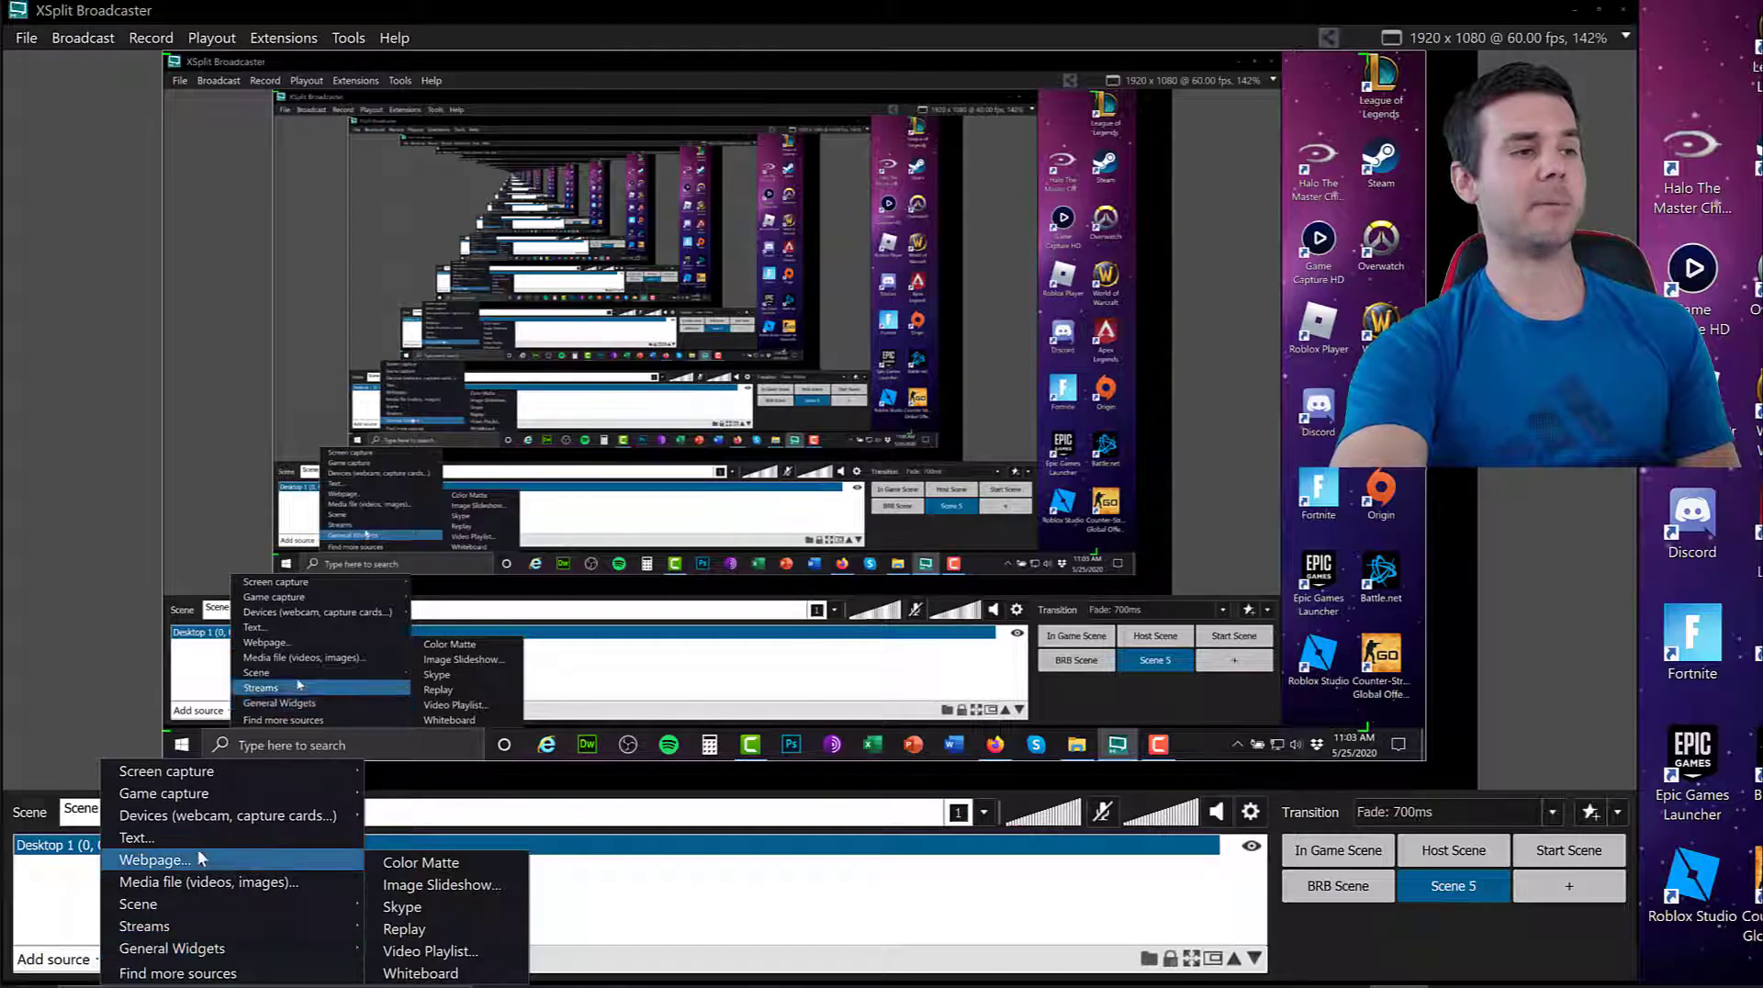
click(61, 562)
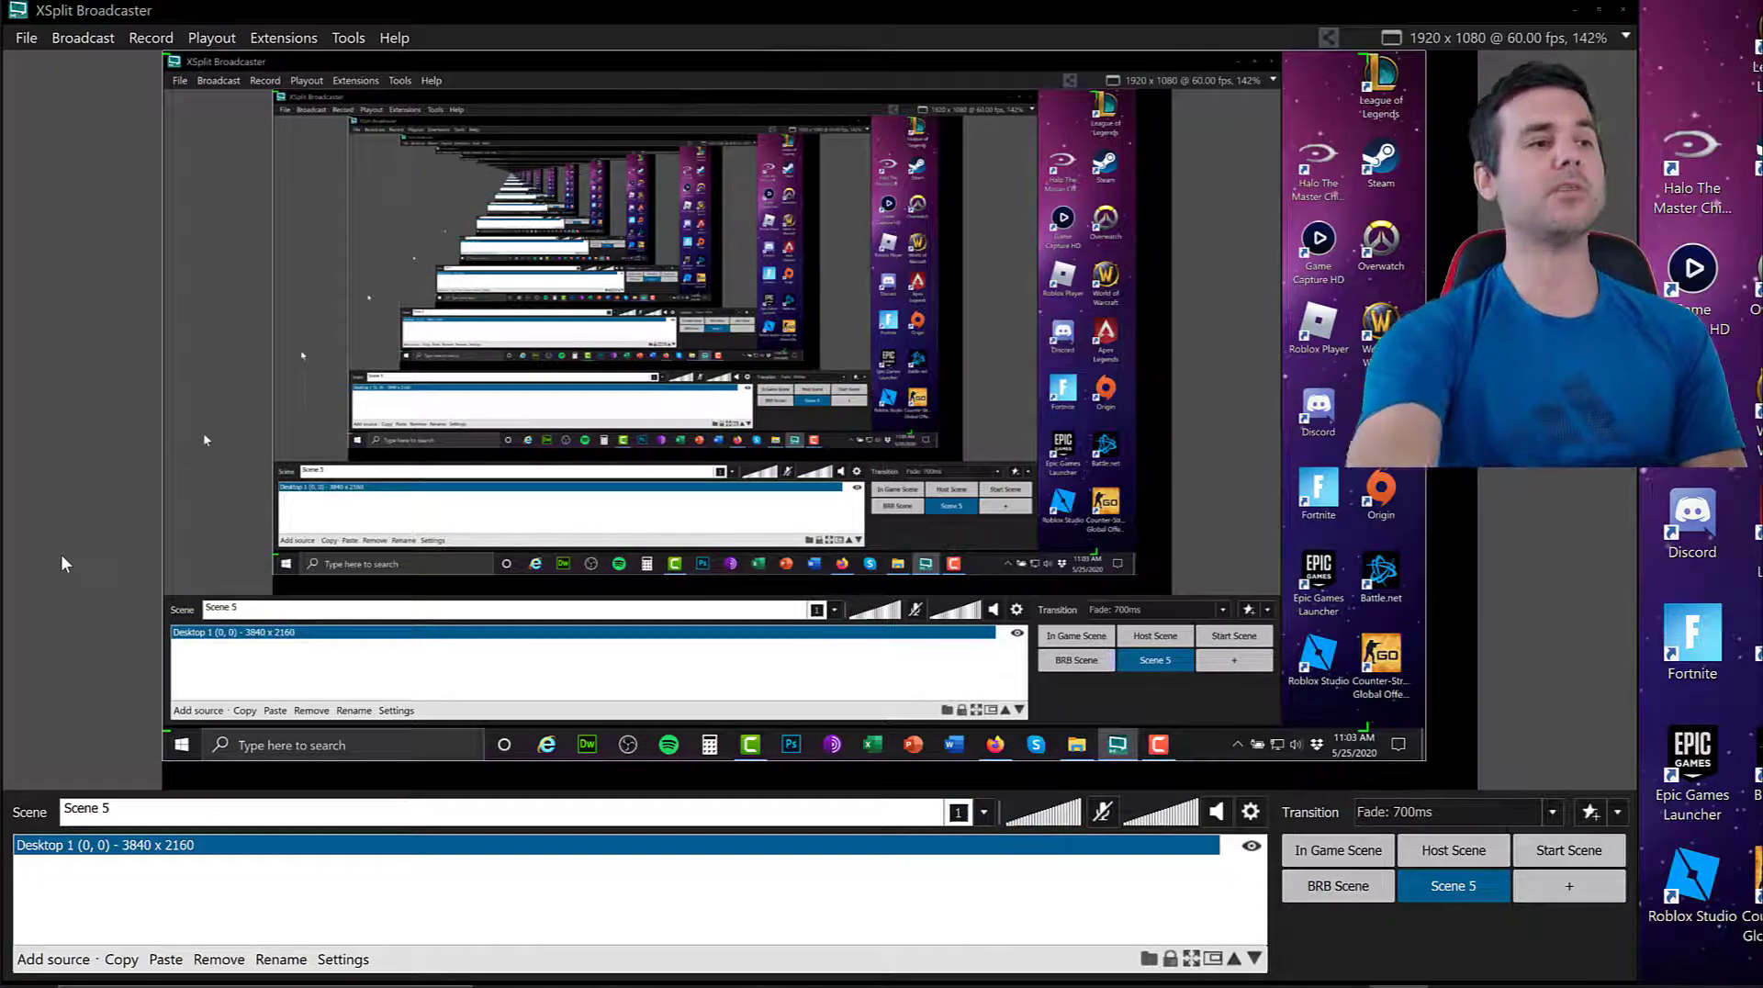
Review the Desktop 1 source's color, screen, layout and effects settings, and close them.
right_click(176, 853)
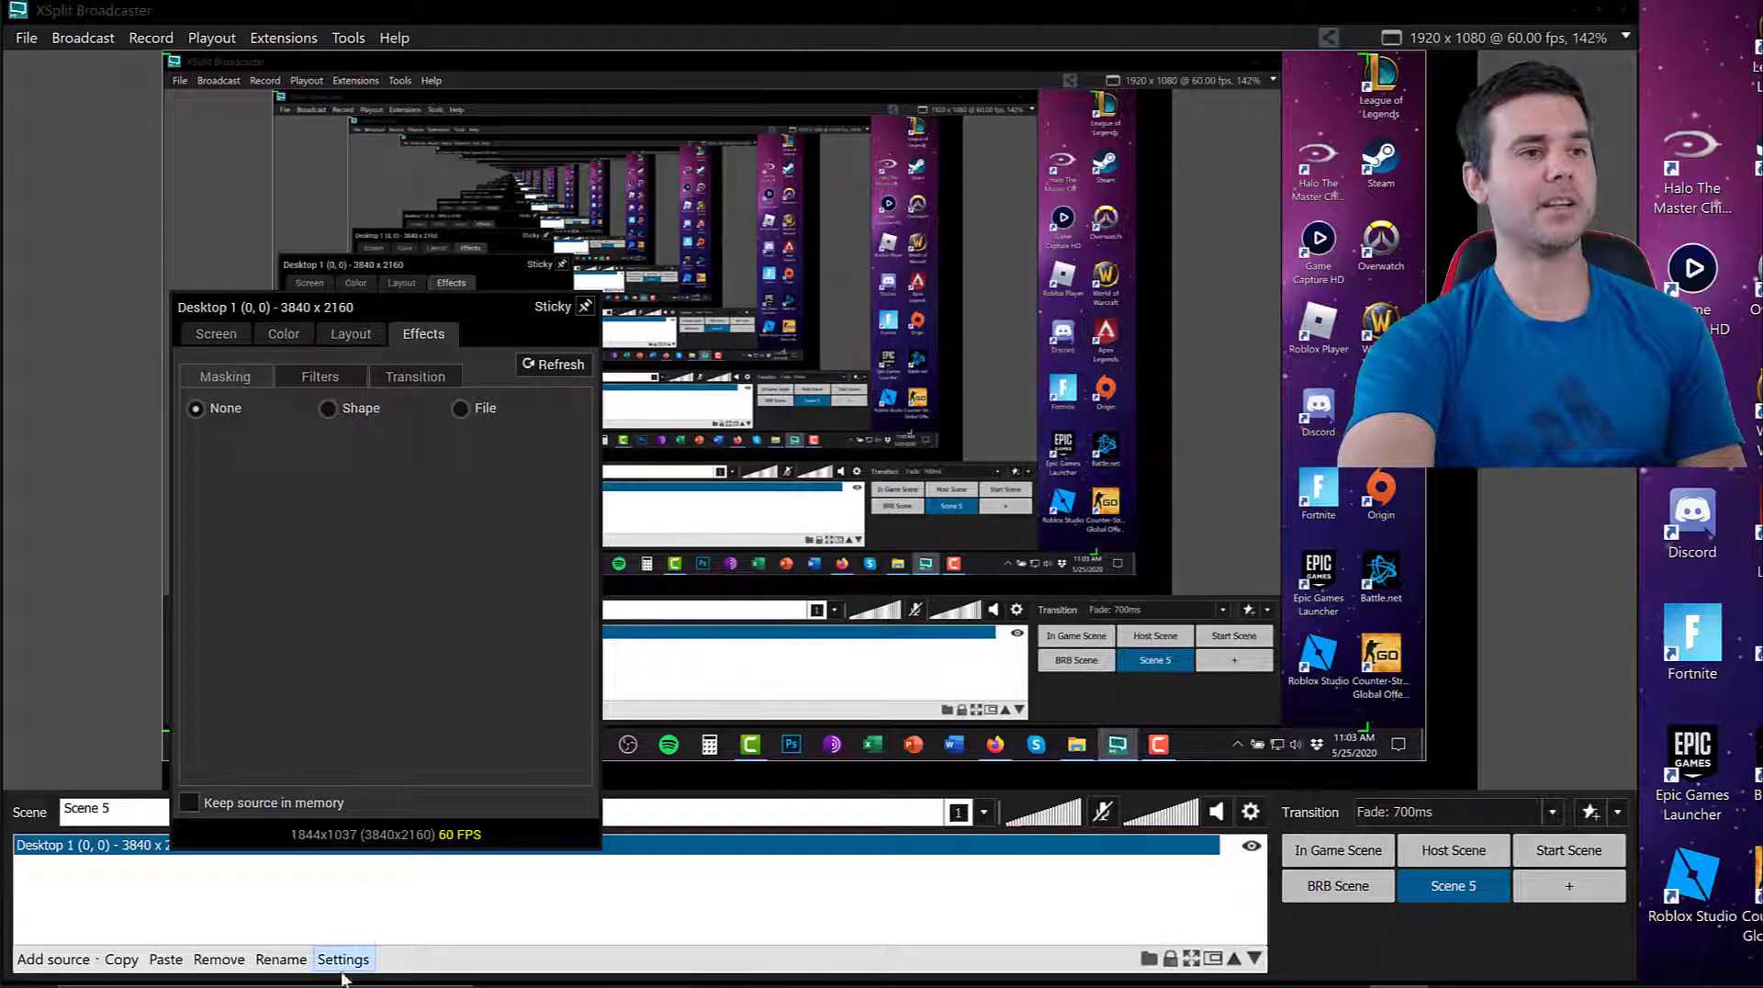
click(285, 336)
click(221, 337)
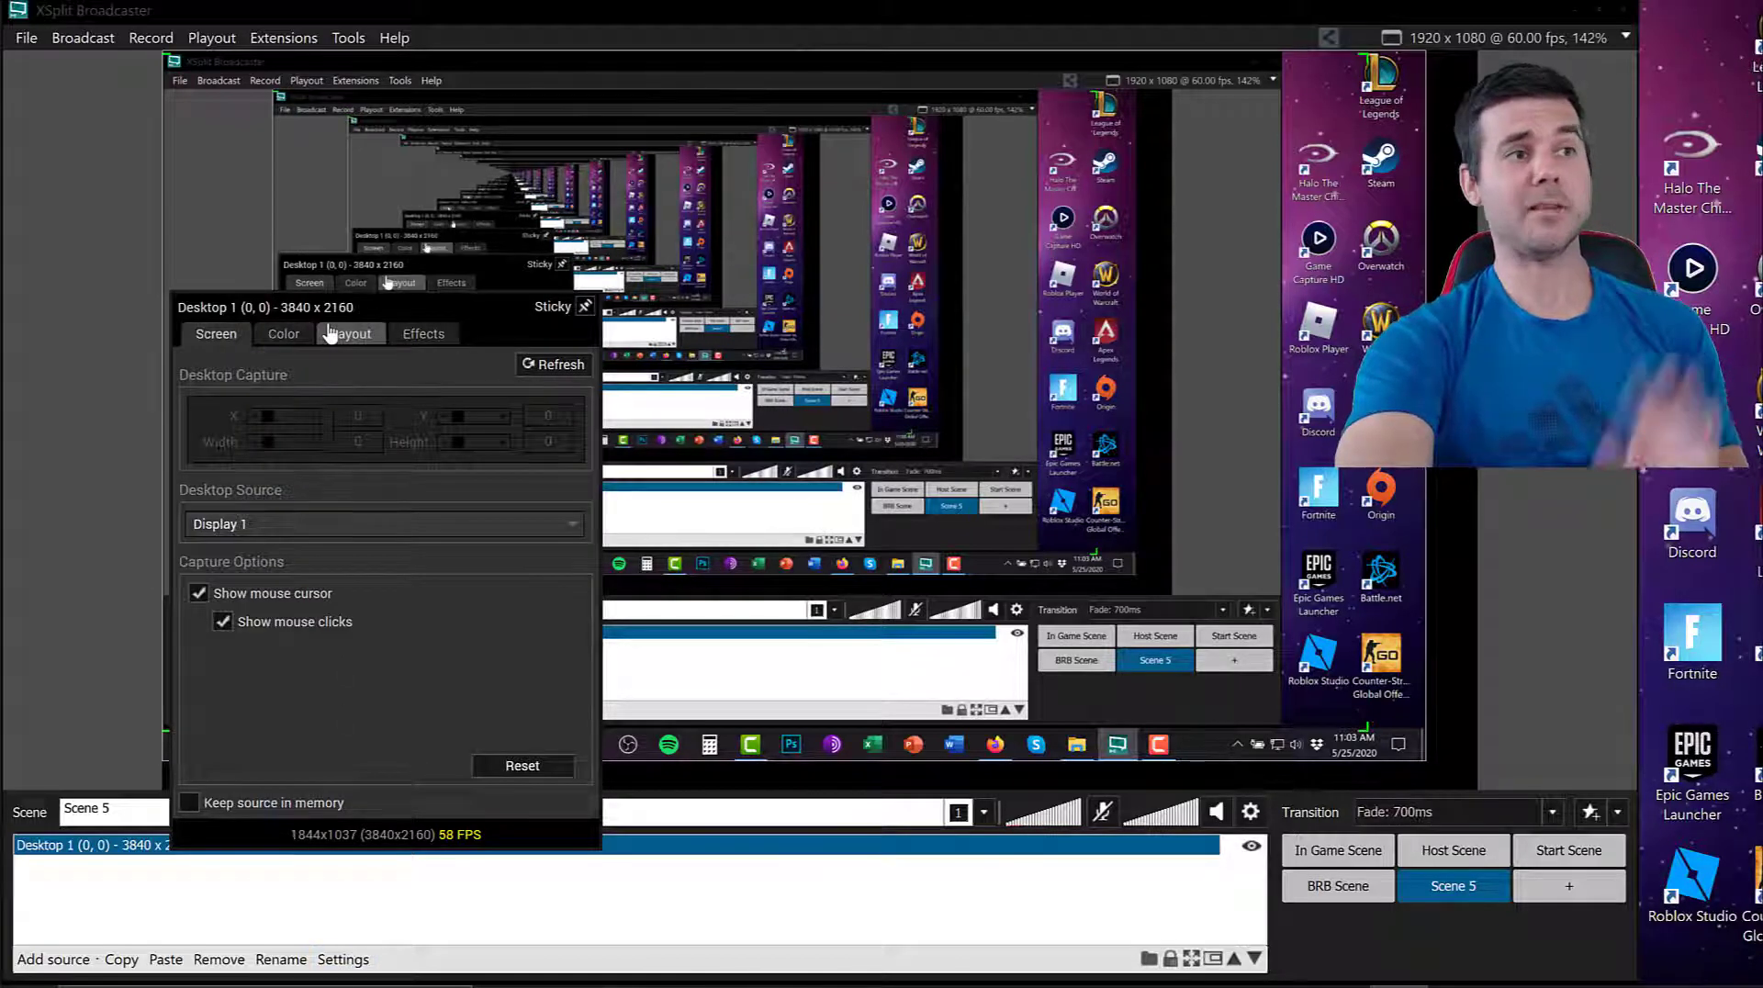
click(330, 332)
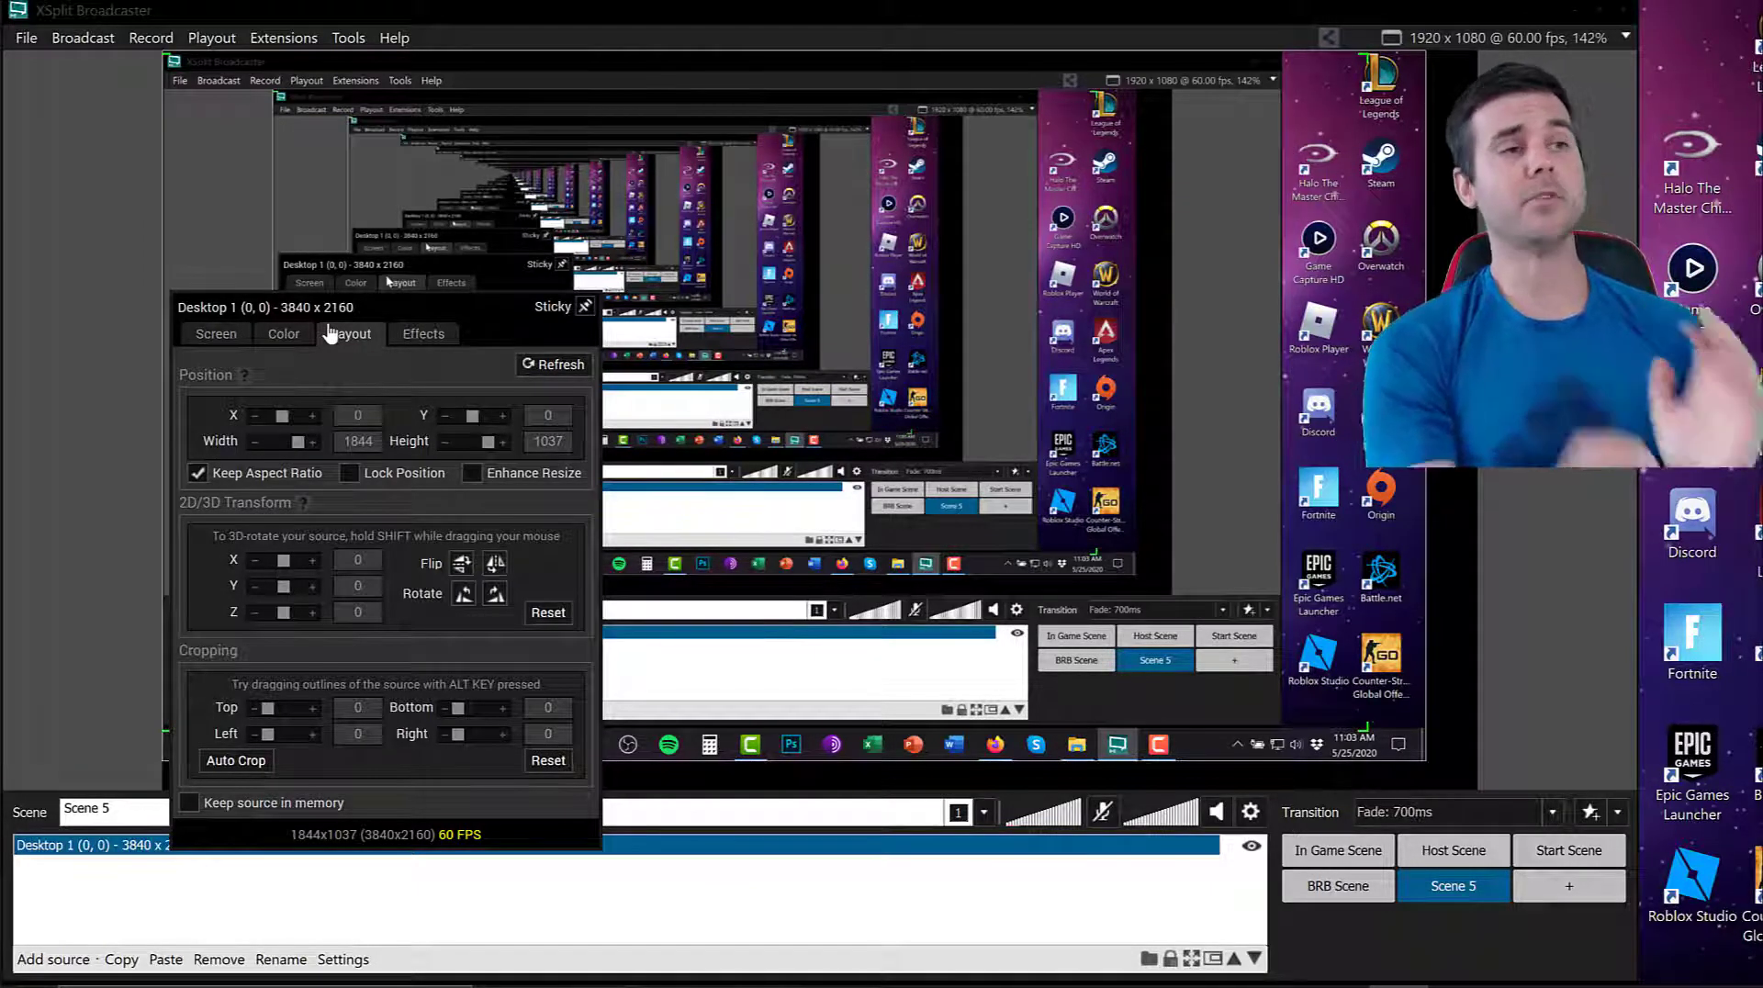
click(404, 334)
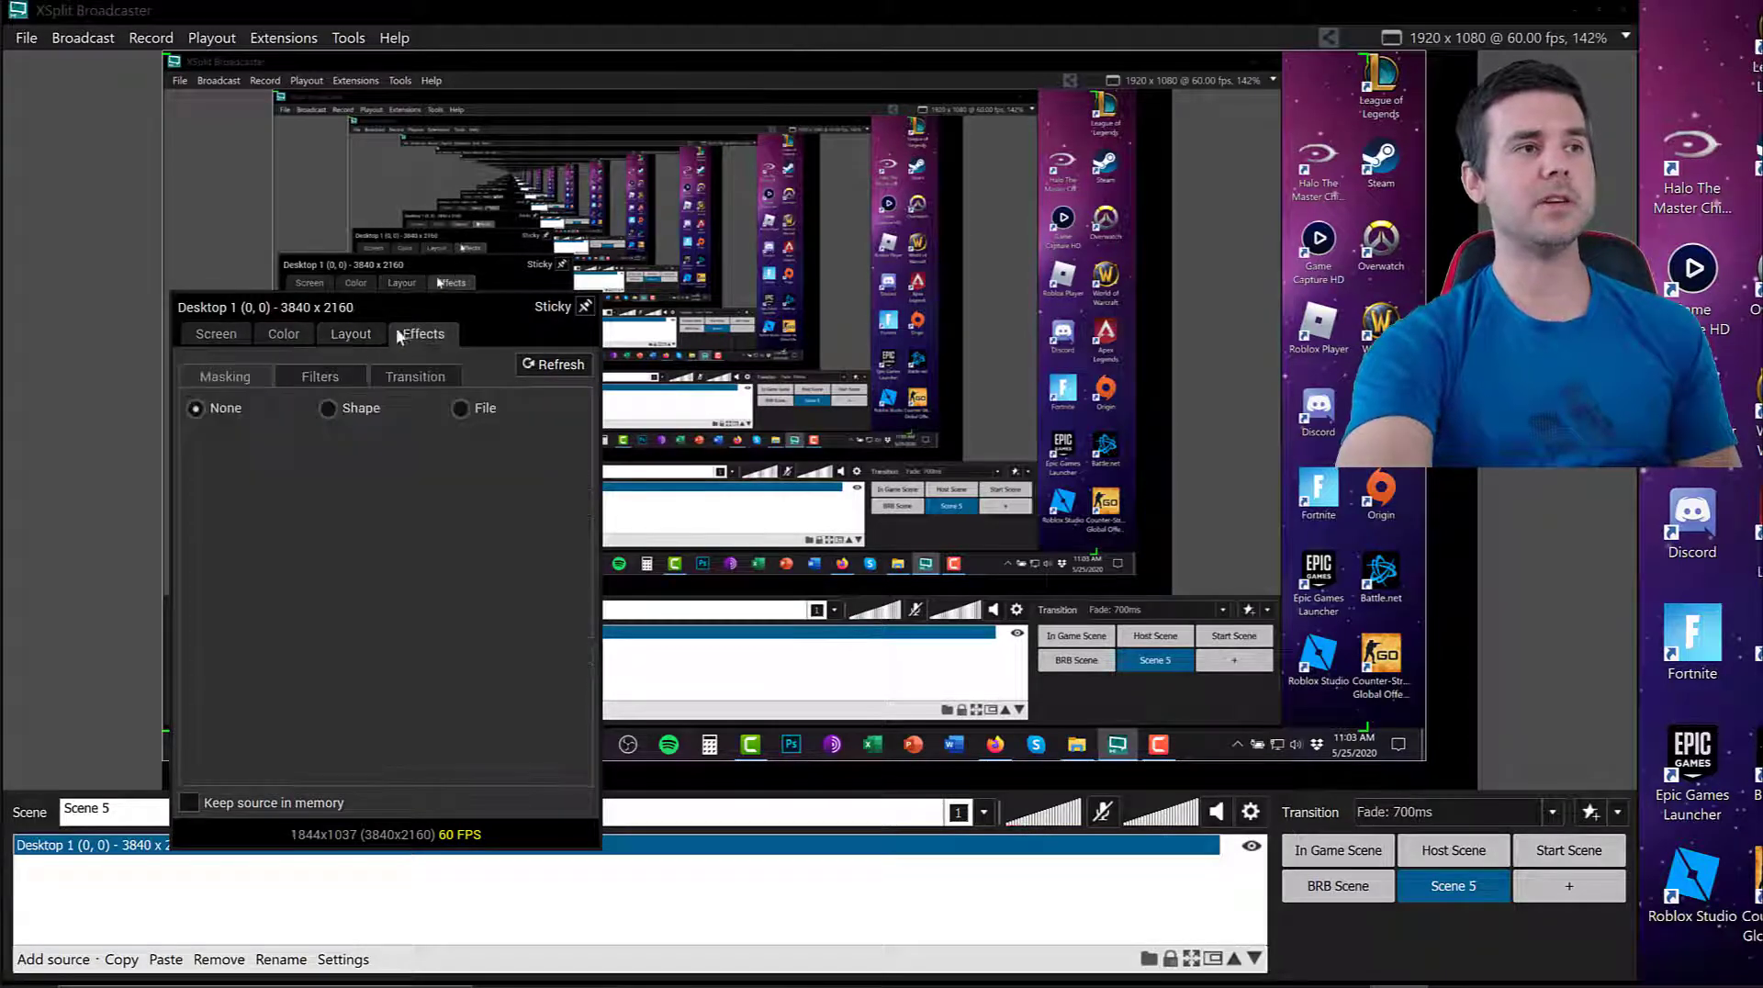
click(228, 335)
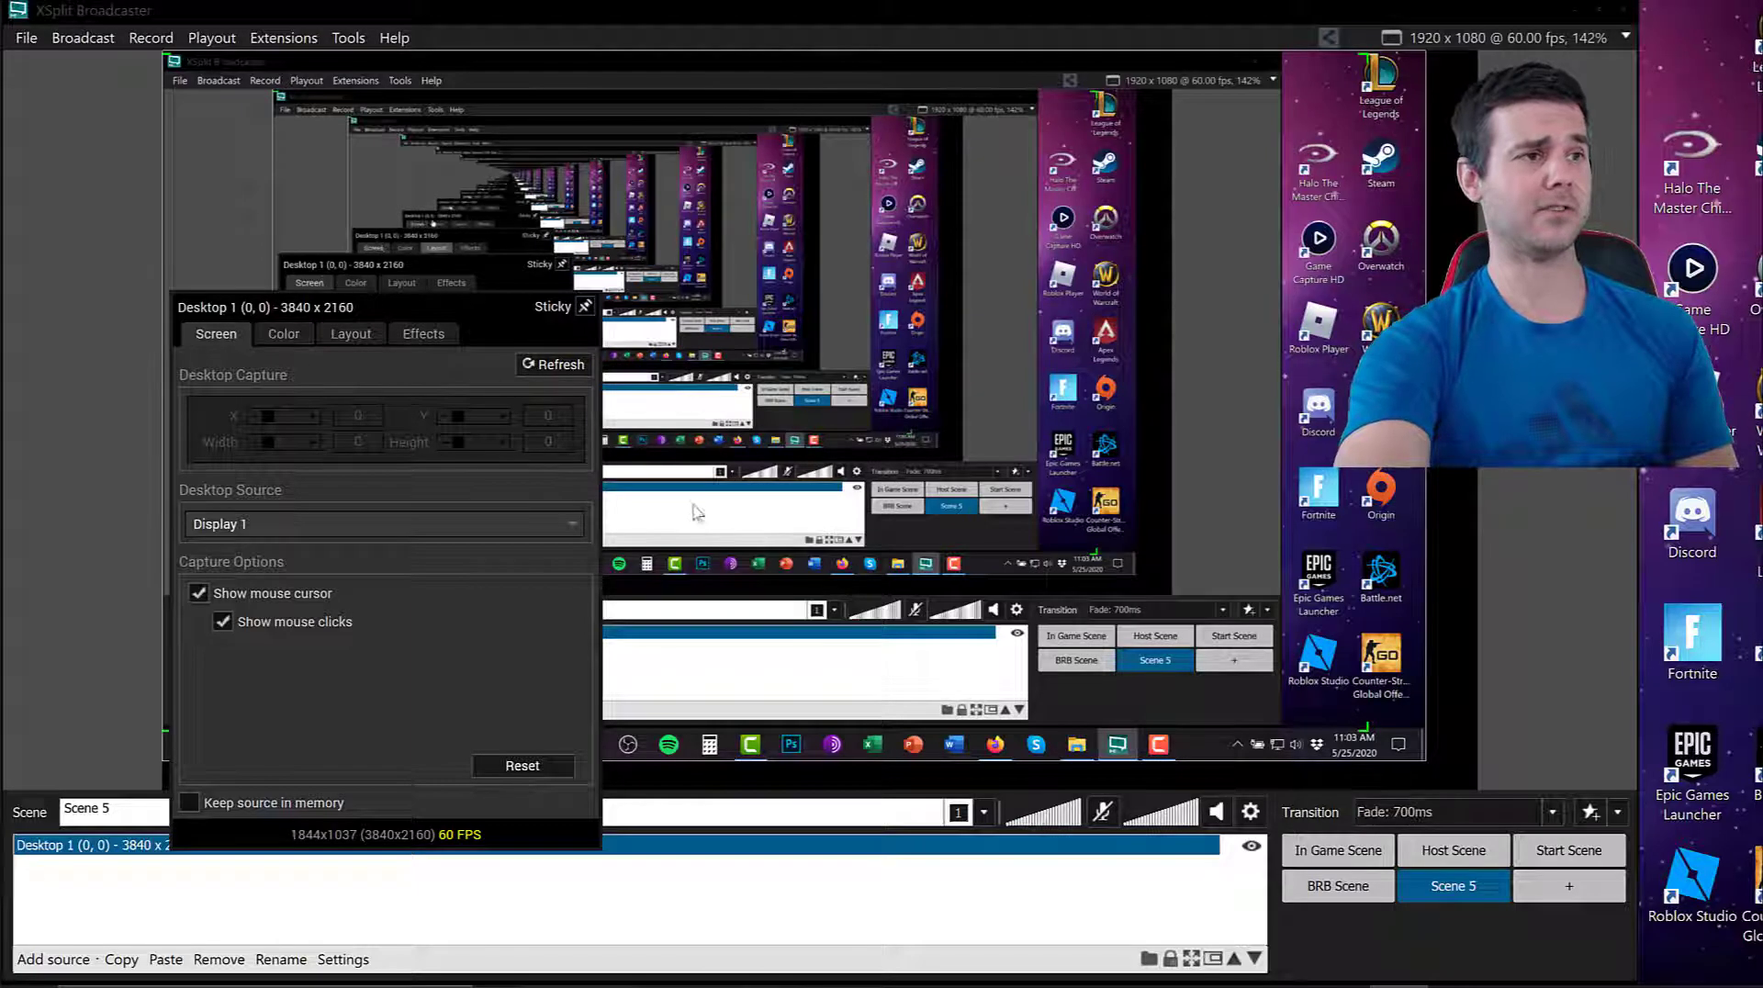
click(127, 538)
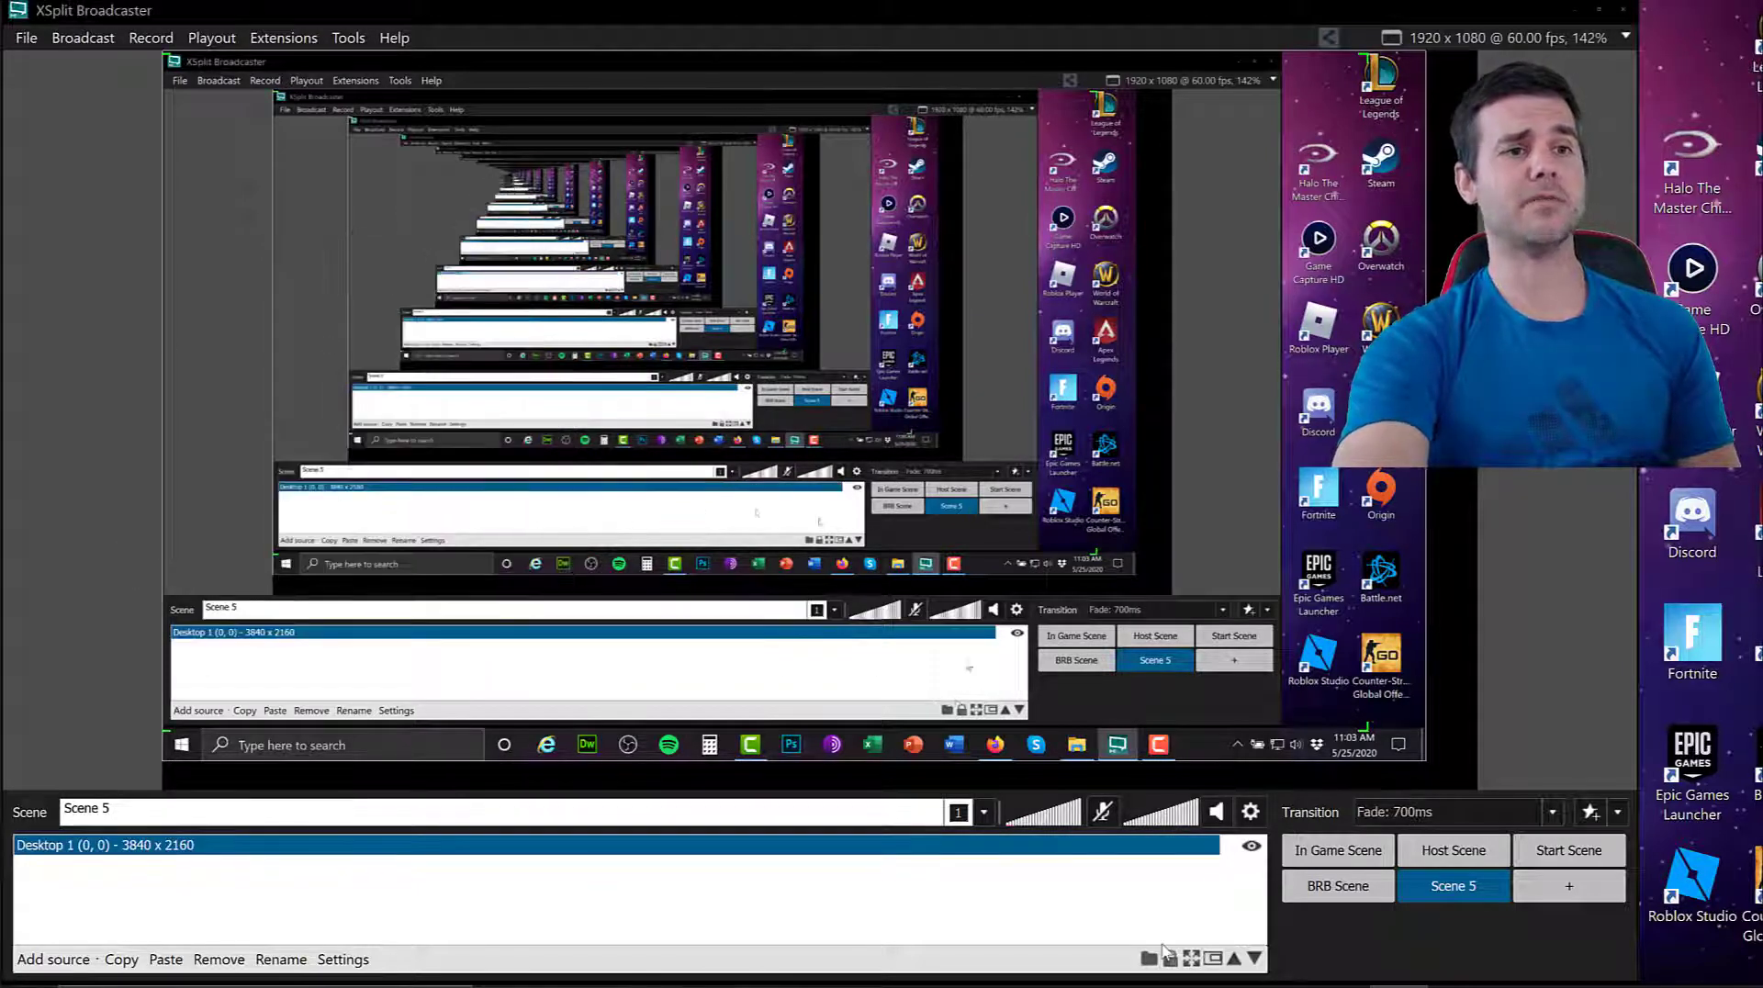
Hide the Desktop 1 source in the scene and show it again.
click(1251, 848)
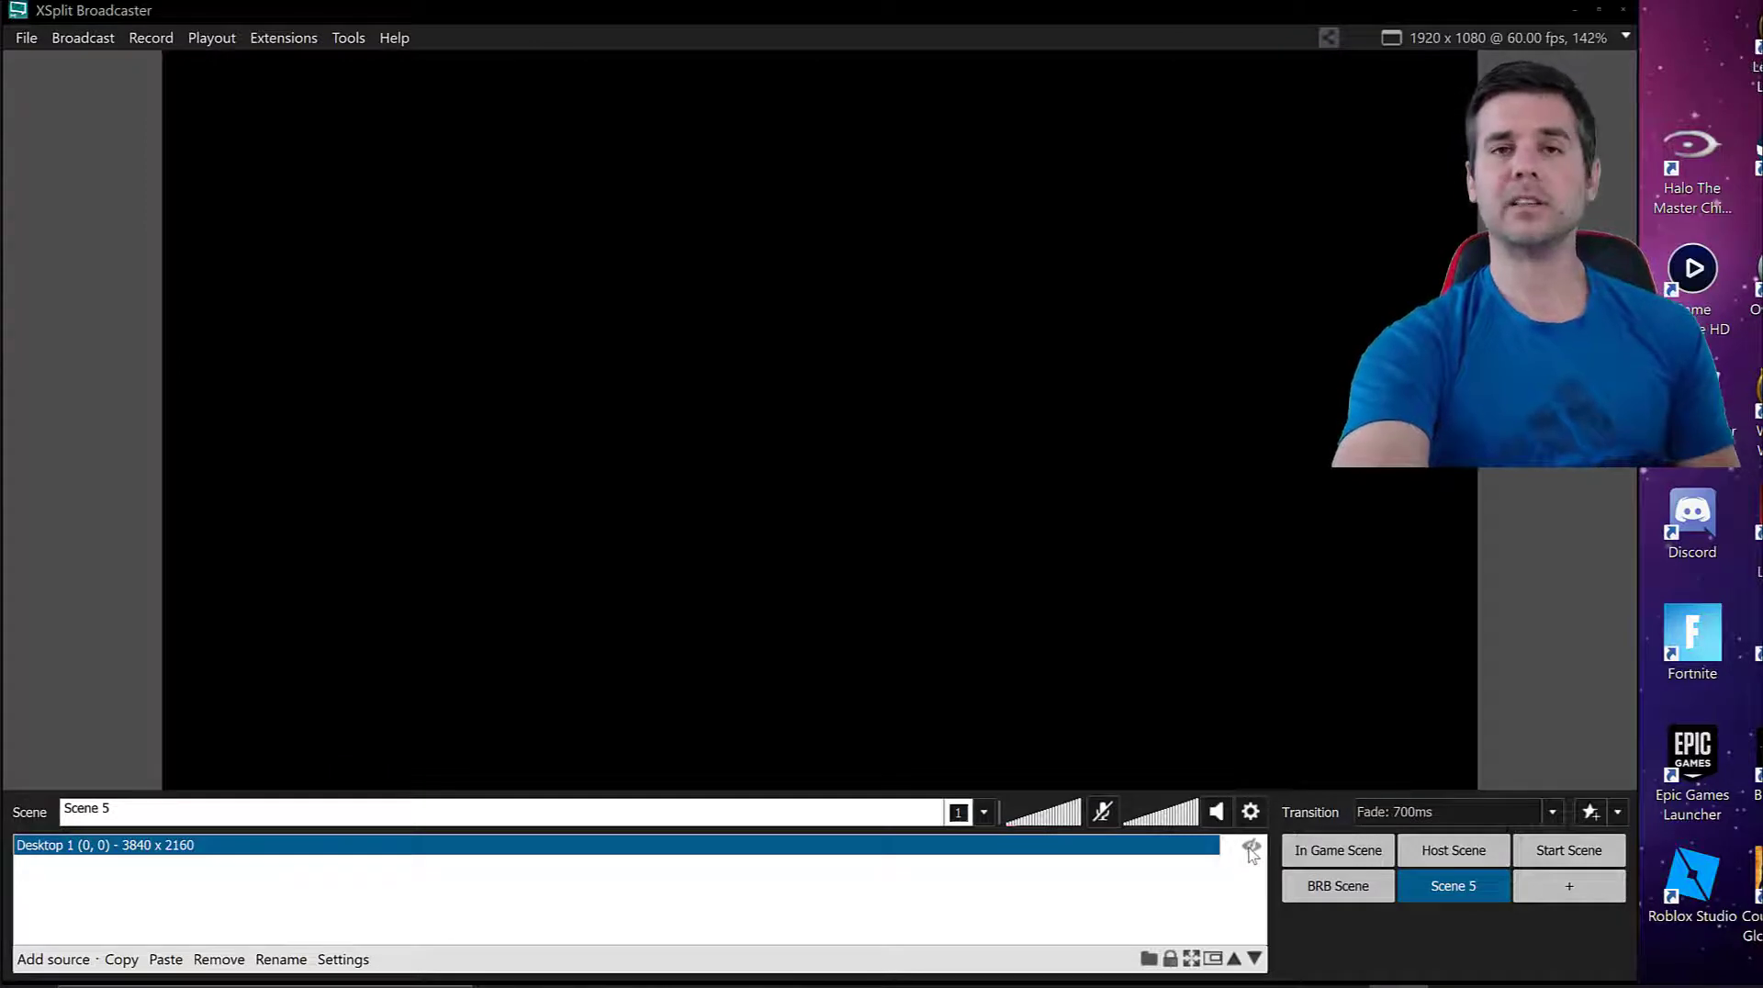
click(1250, 849)
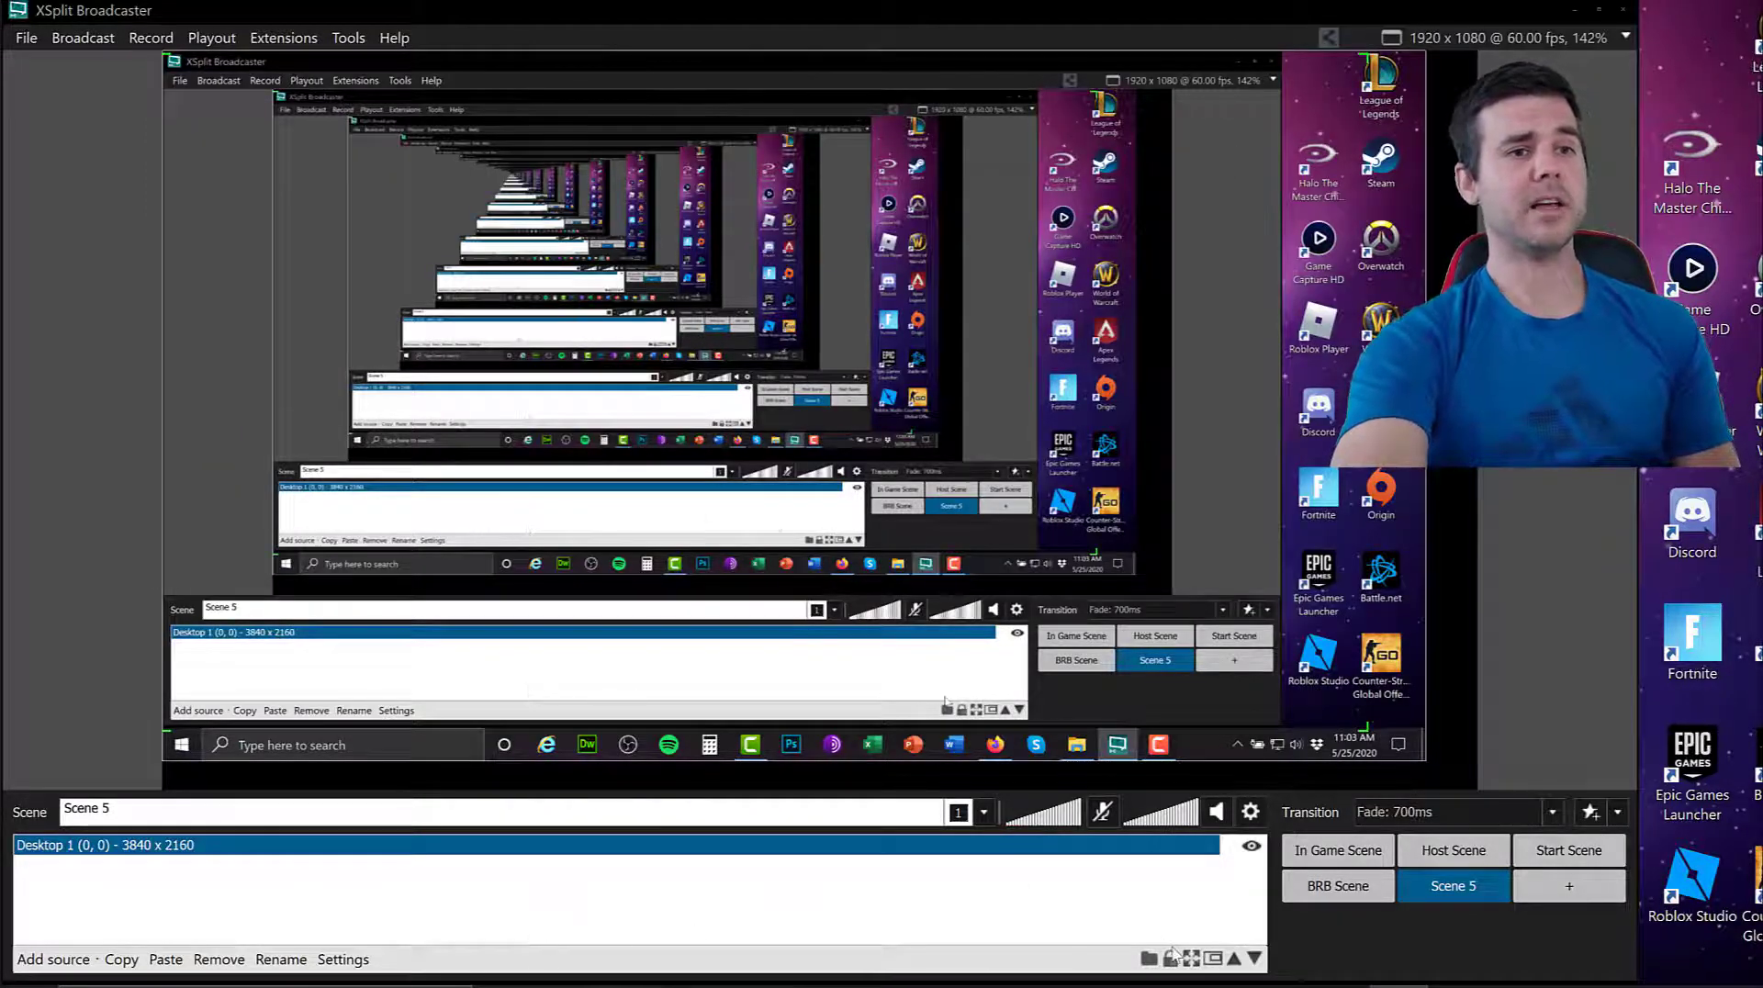
Rename the new scene as League.
click(100, 808)
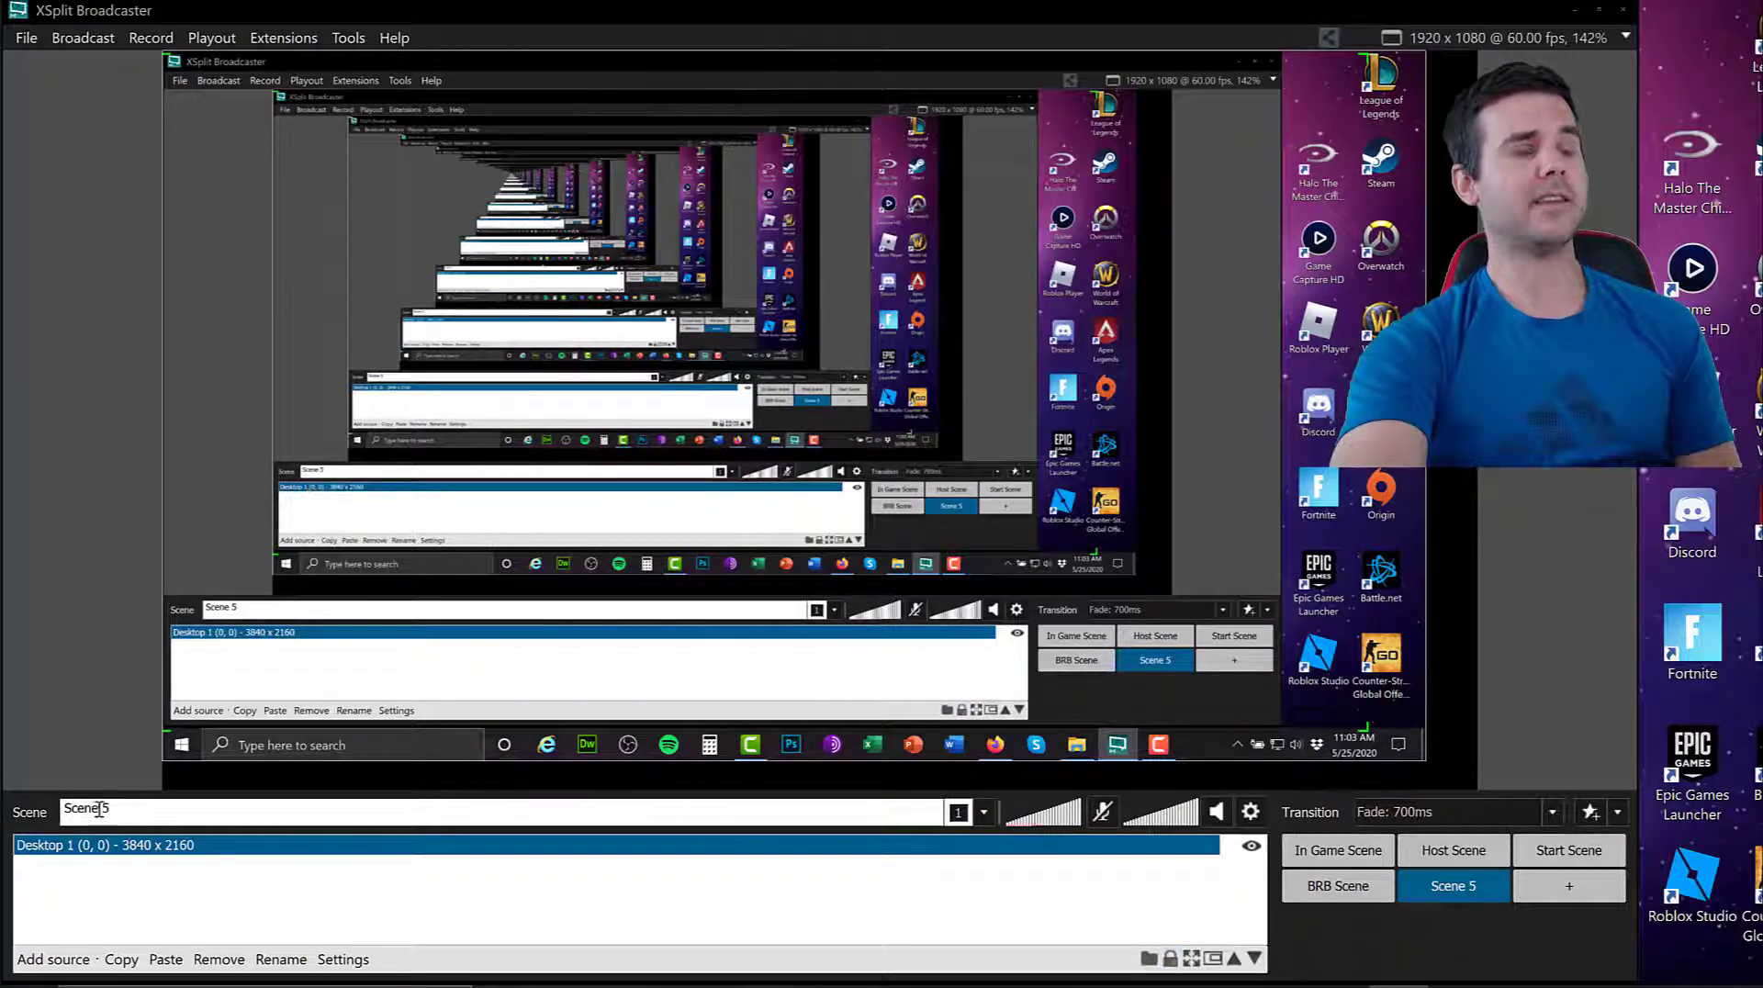
drag(107, 810, 43, 815)
text(League)
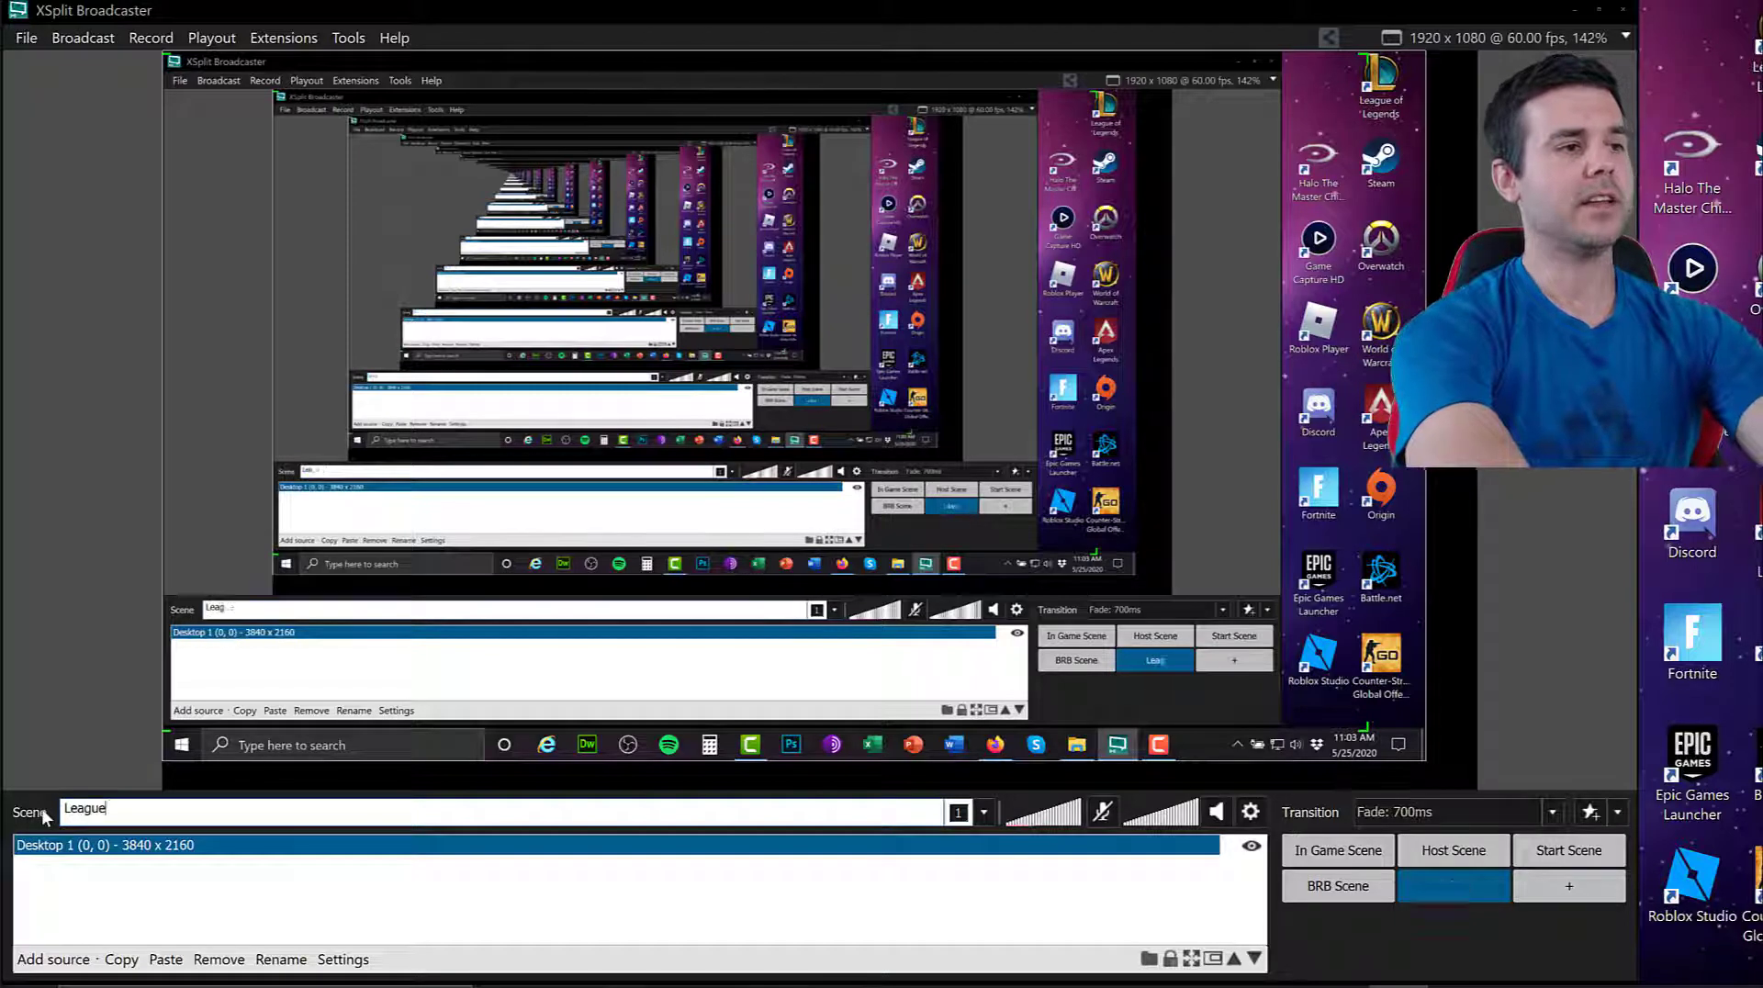
Complete the scene name as League of legends, and preview the BRB Scene and Host Scene before returning to it.
text( of legends)
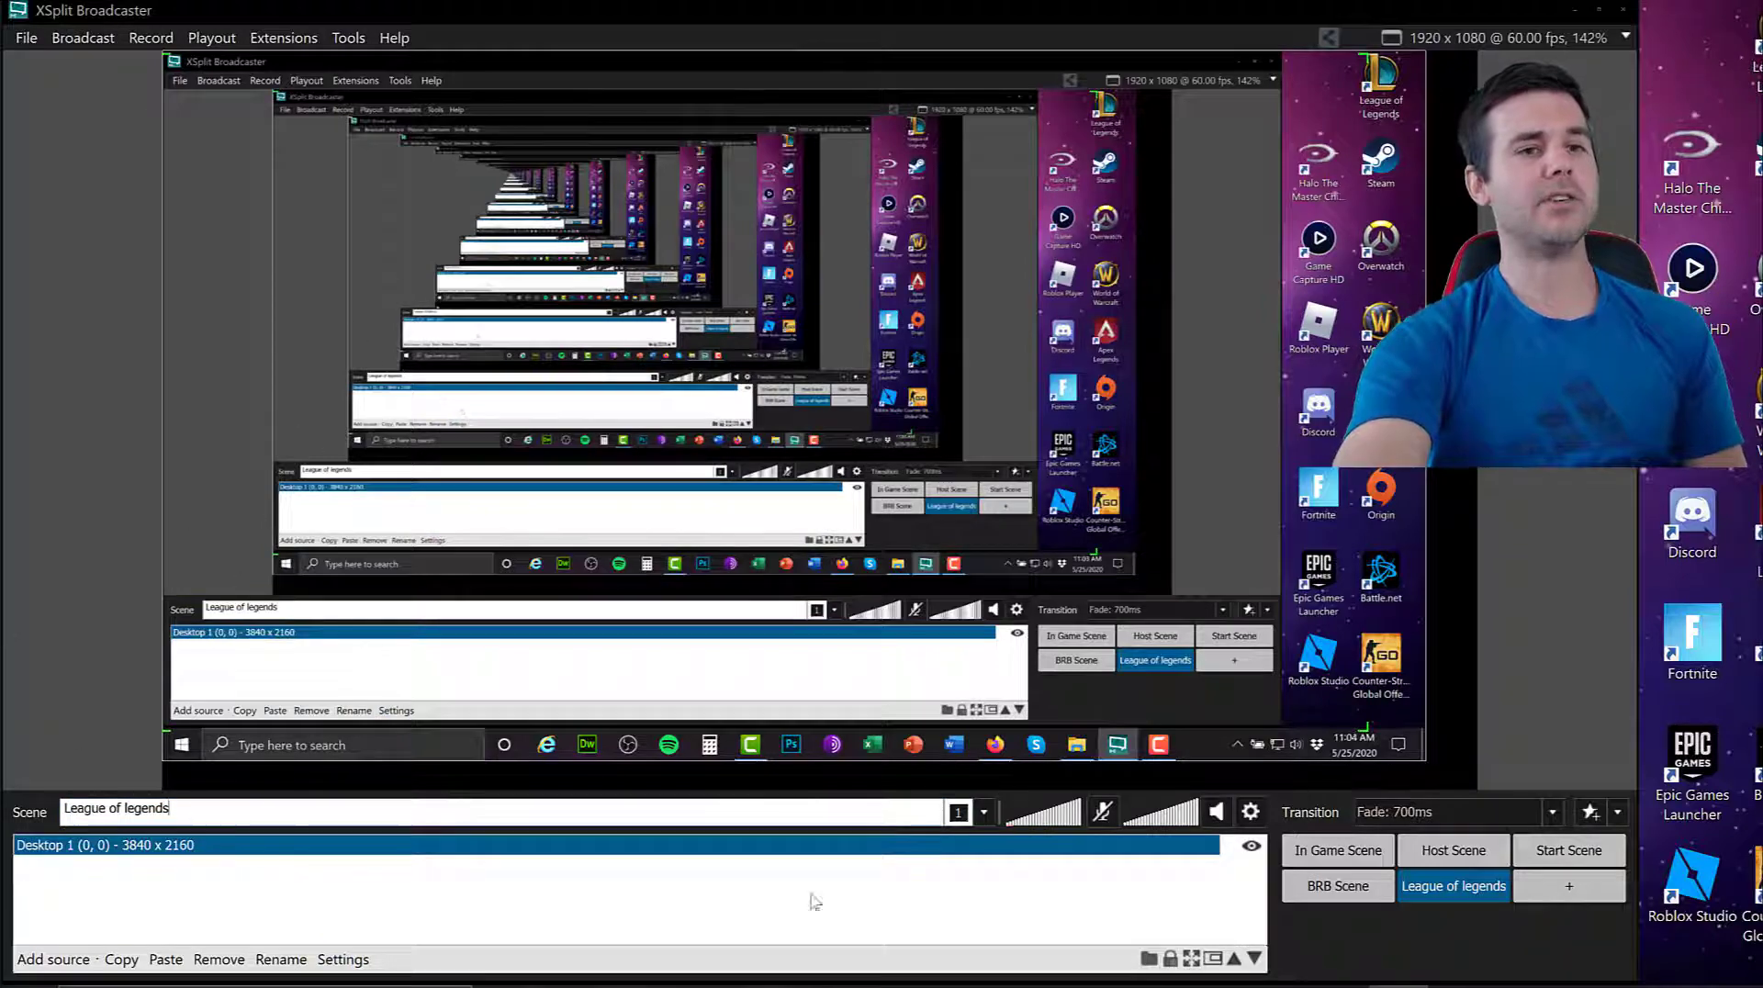
click(1377, 887)
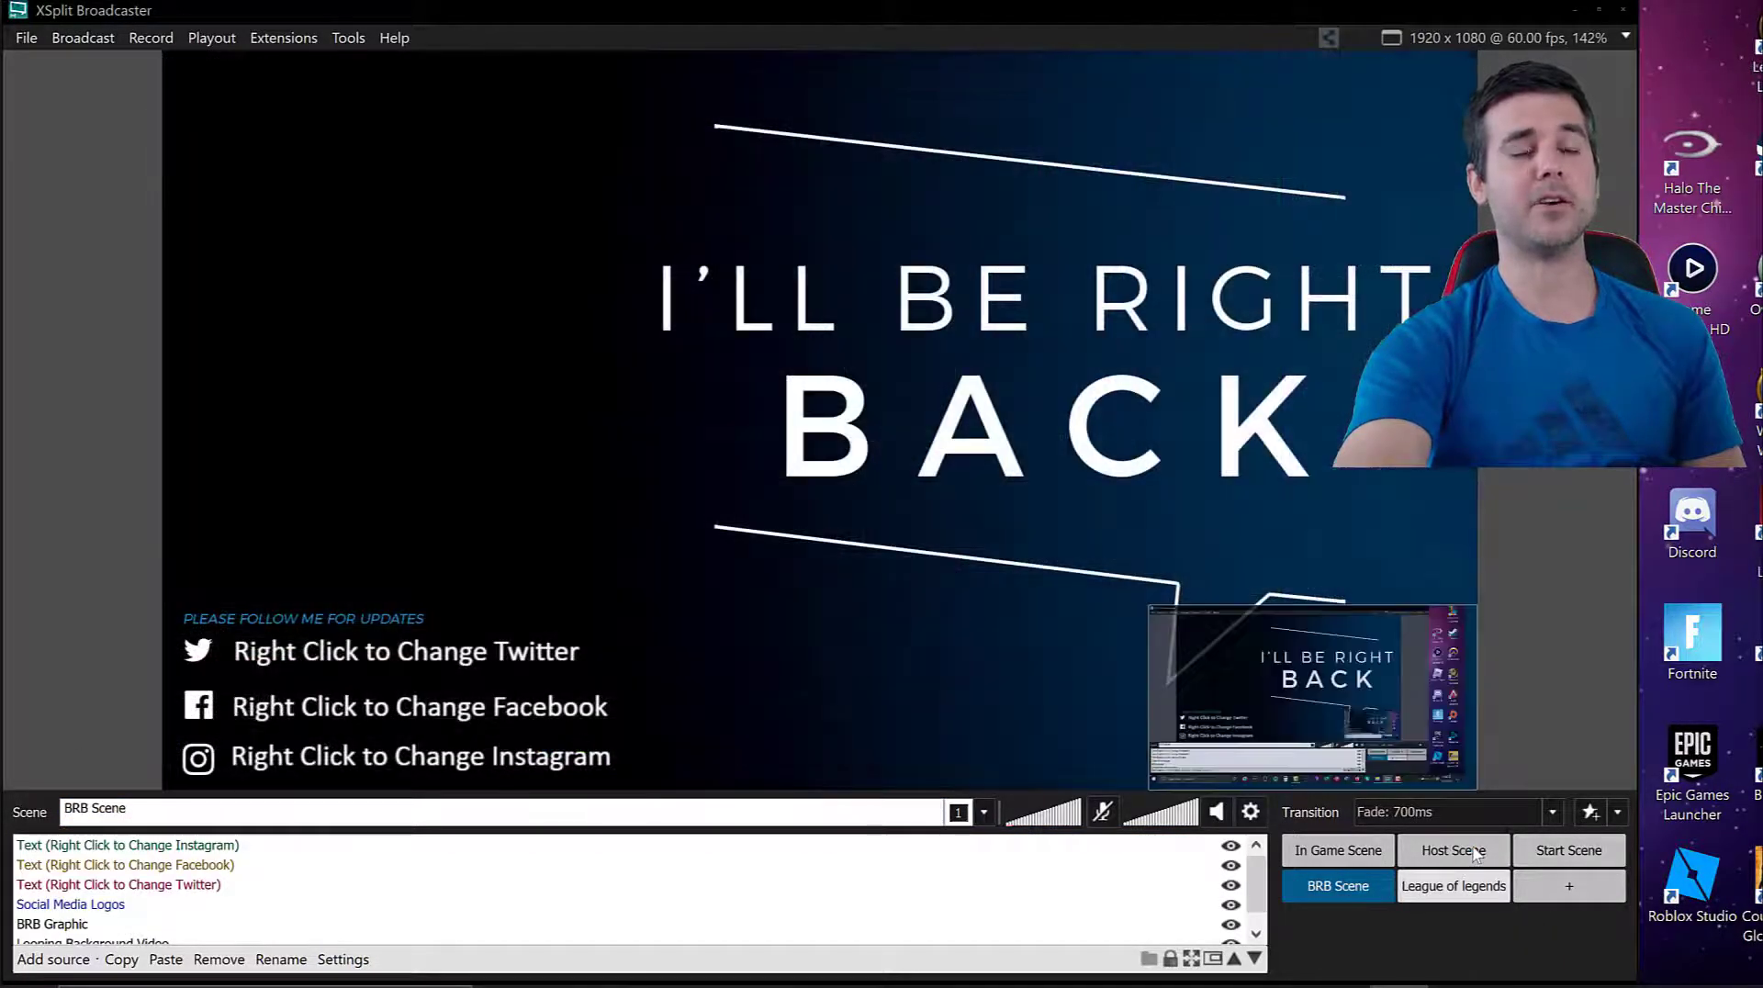
click(1473, 852)
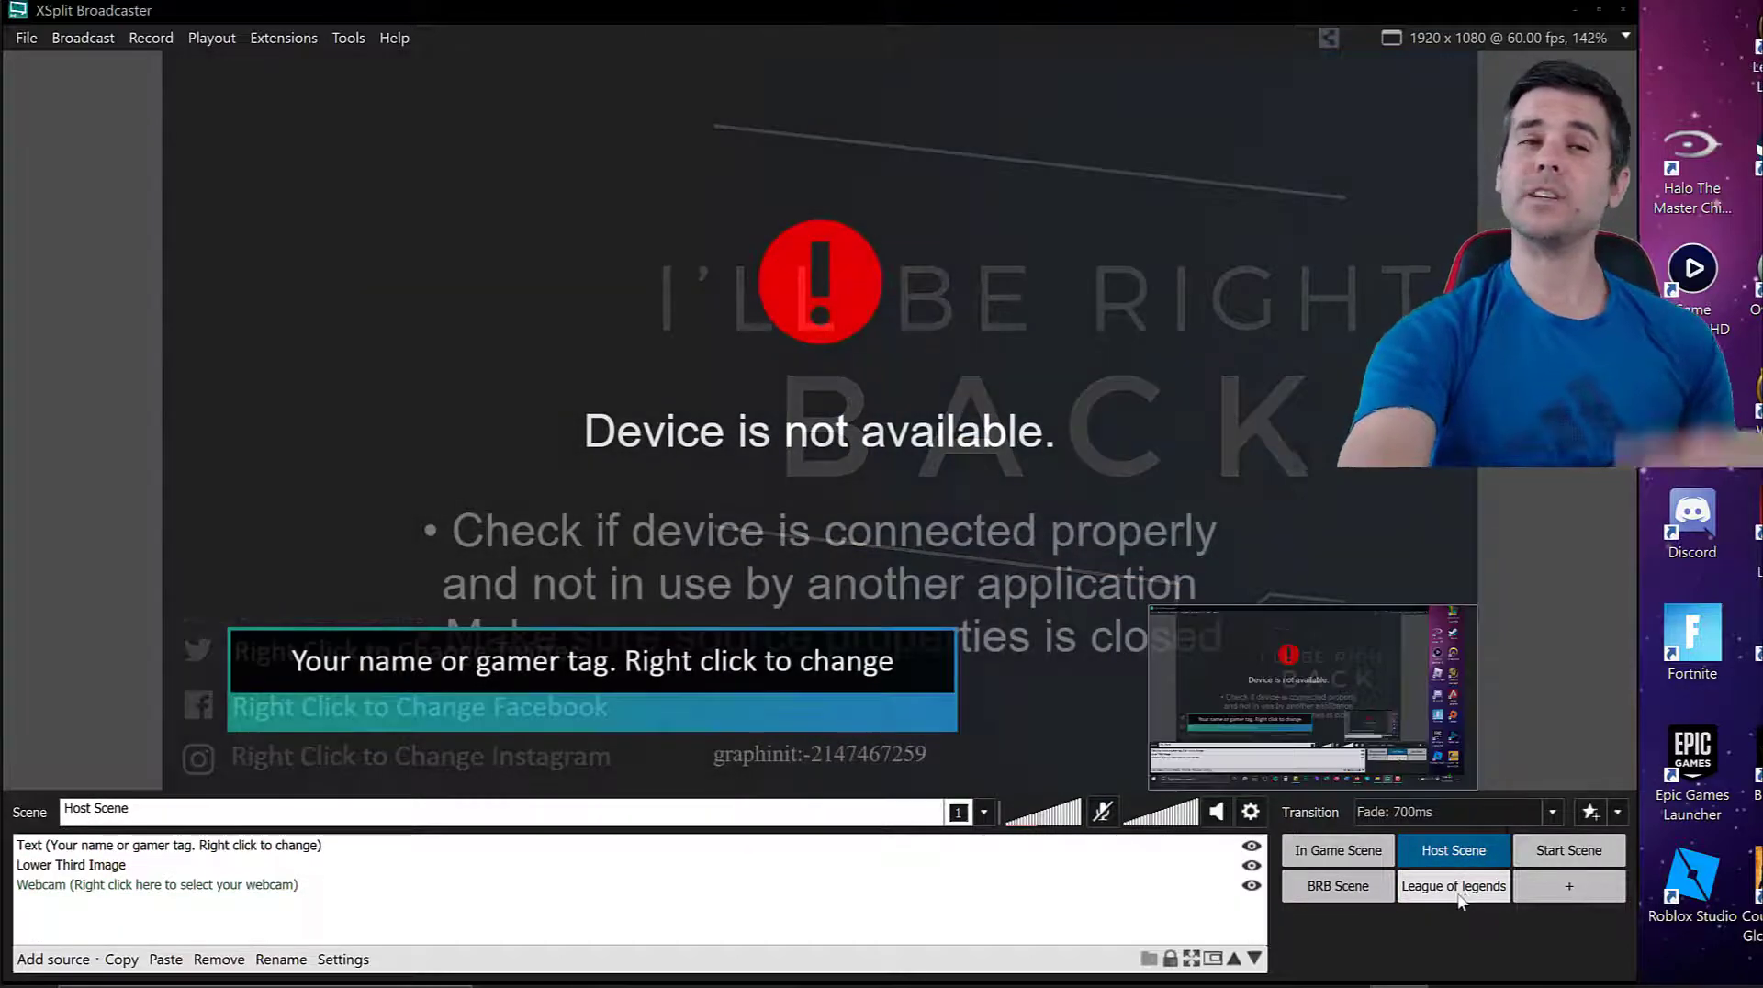
click(1460, 893)
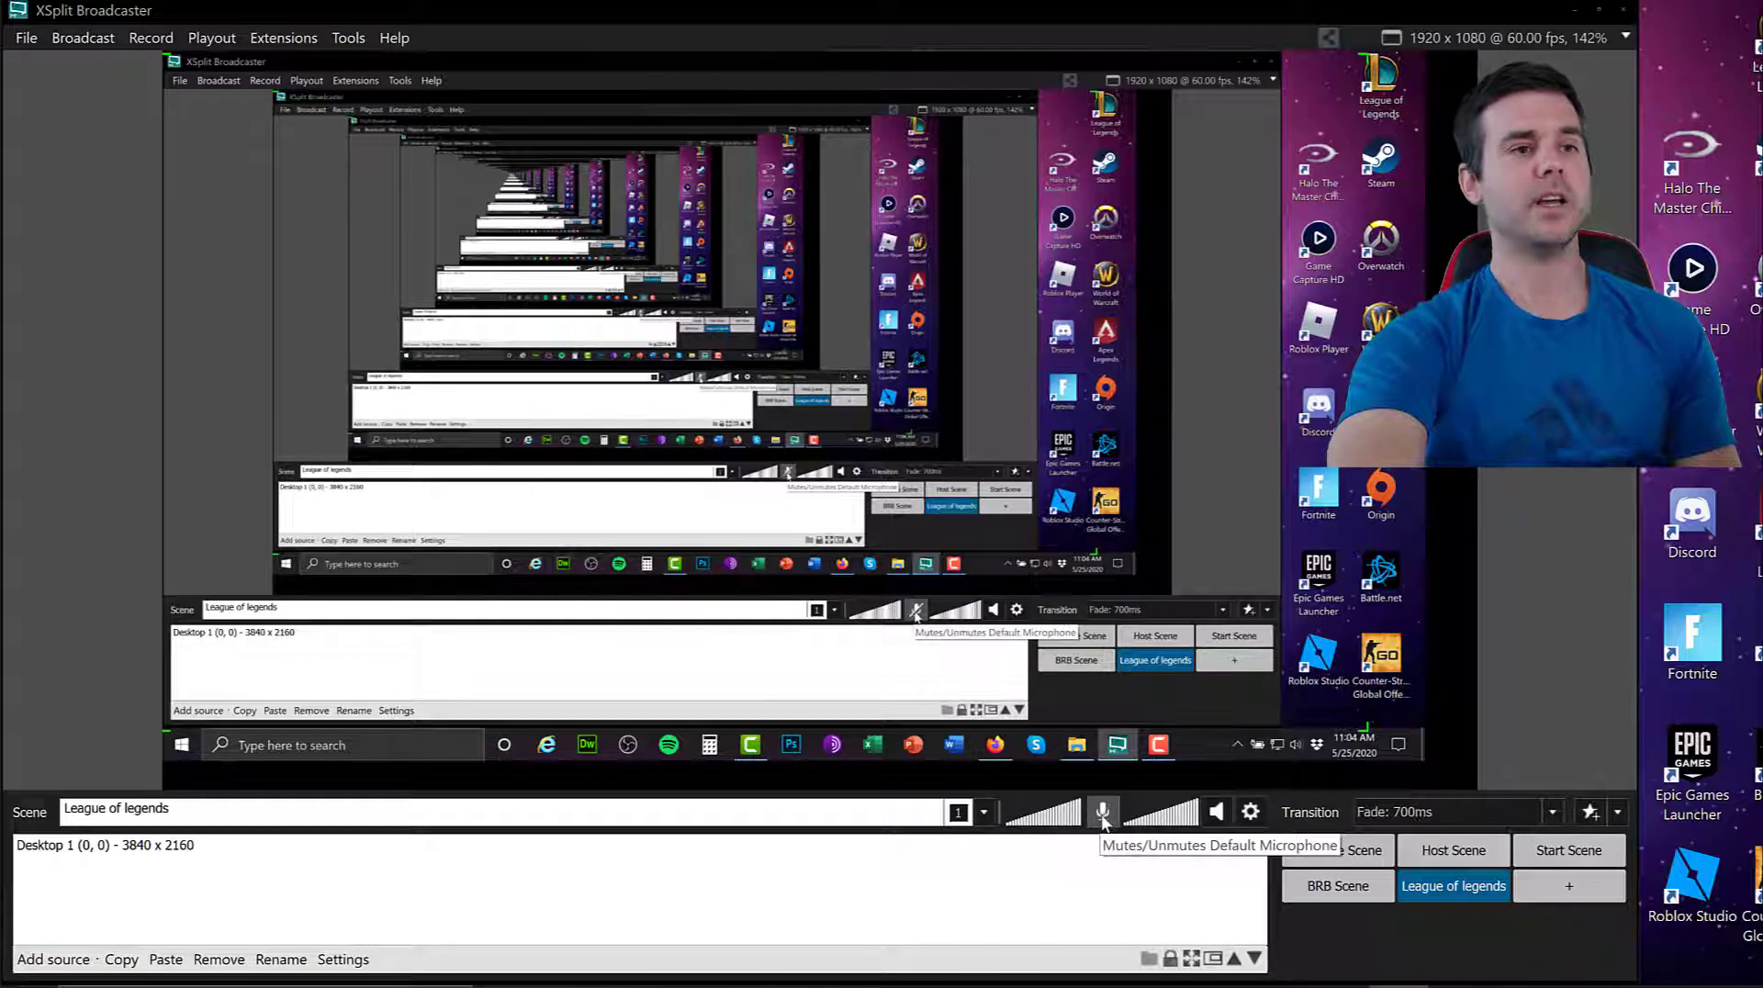
Open the program's audio settings and examine the system sound and microphone device choices.
click(1250, 814)
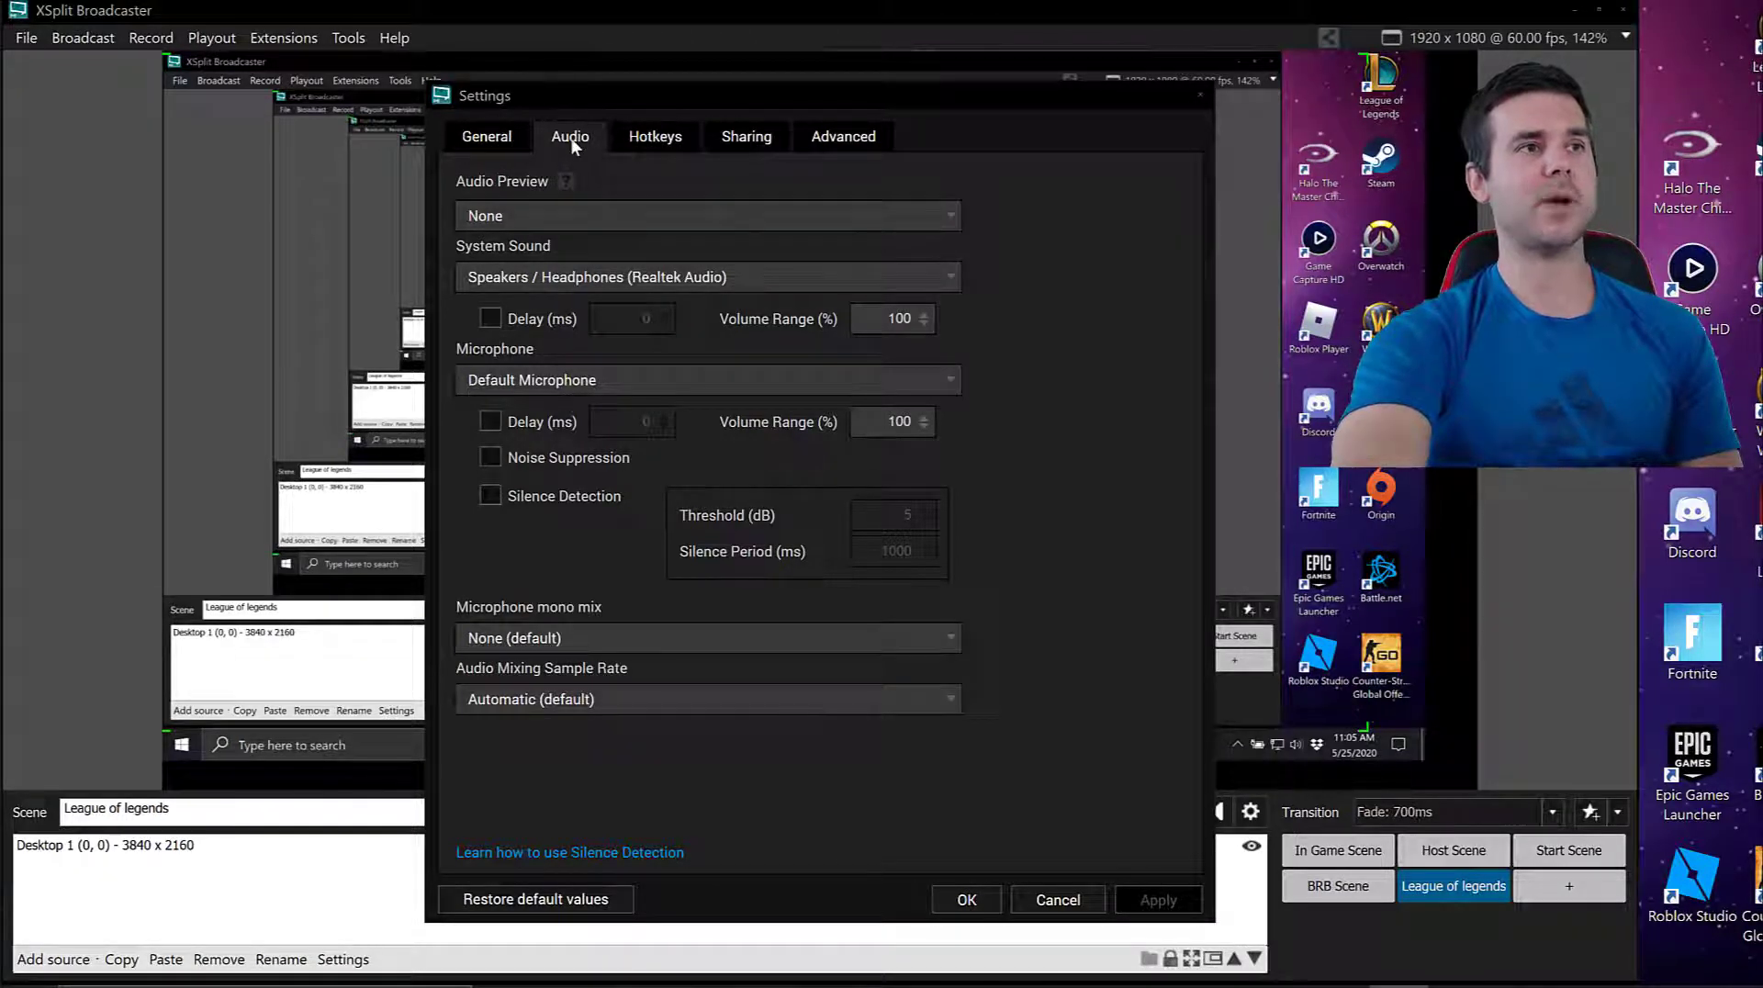
click(584, 280)
click(584, 280)
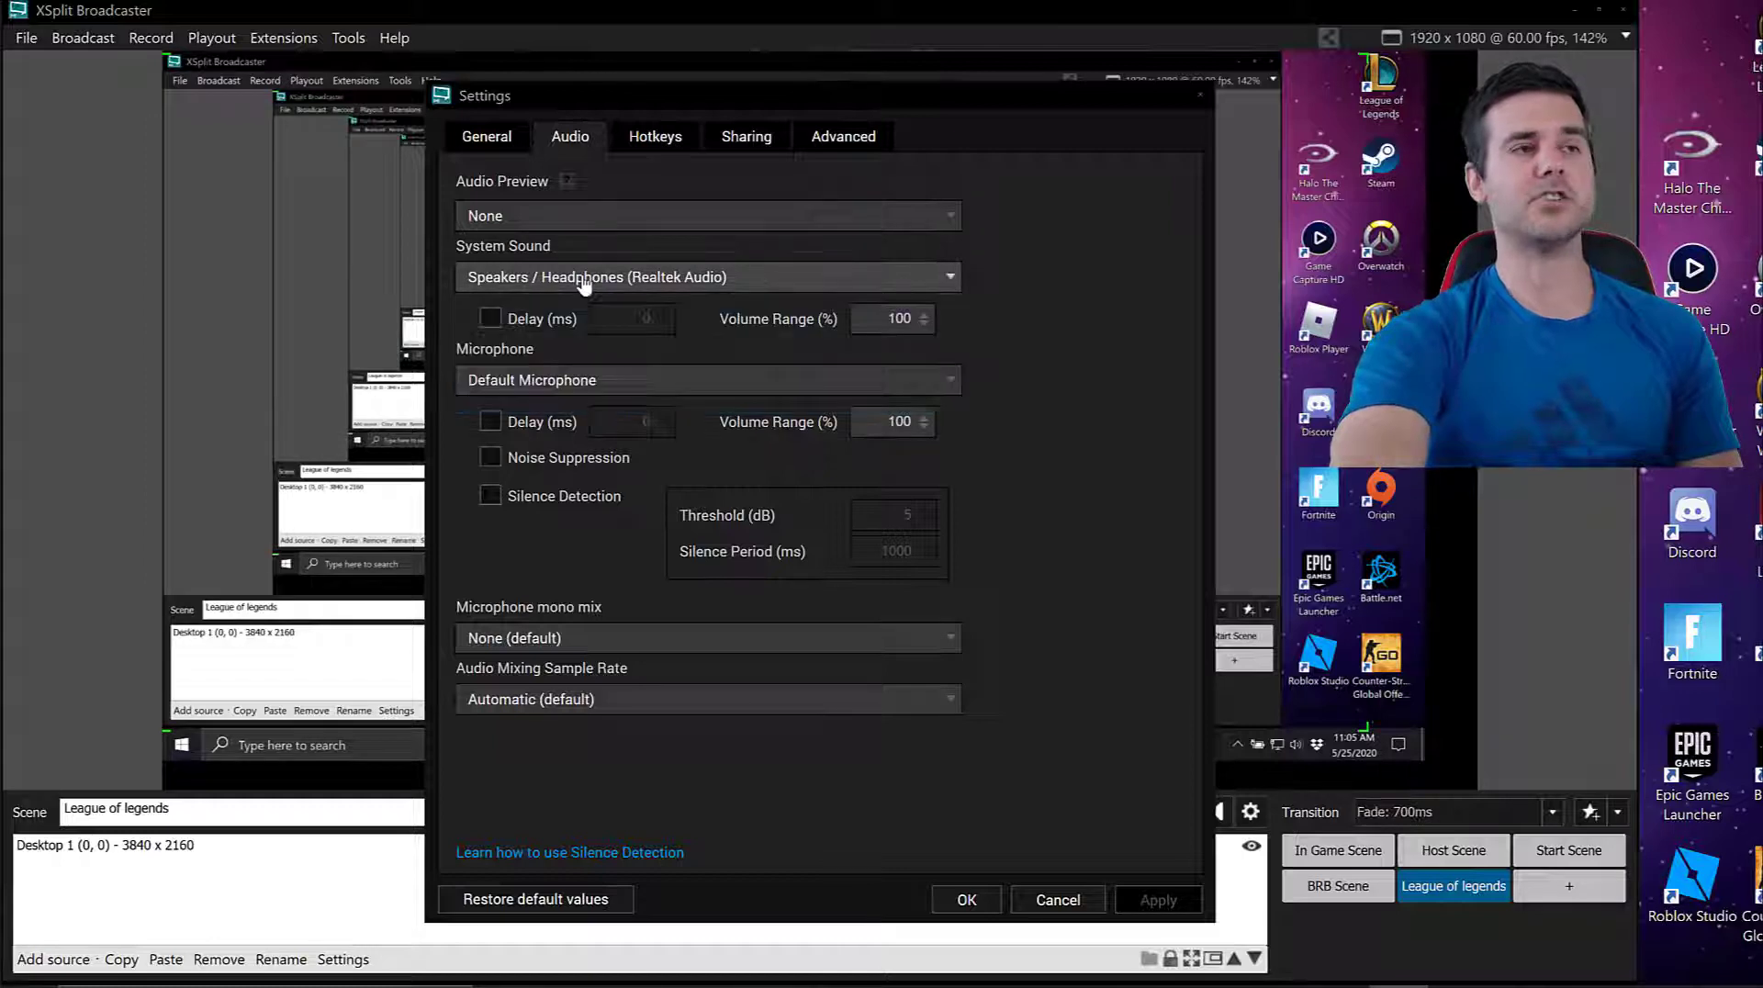
click(575, 384)
click(576, 386)
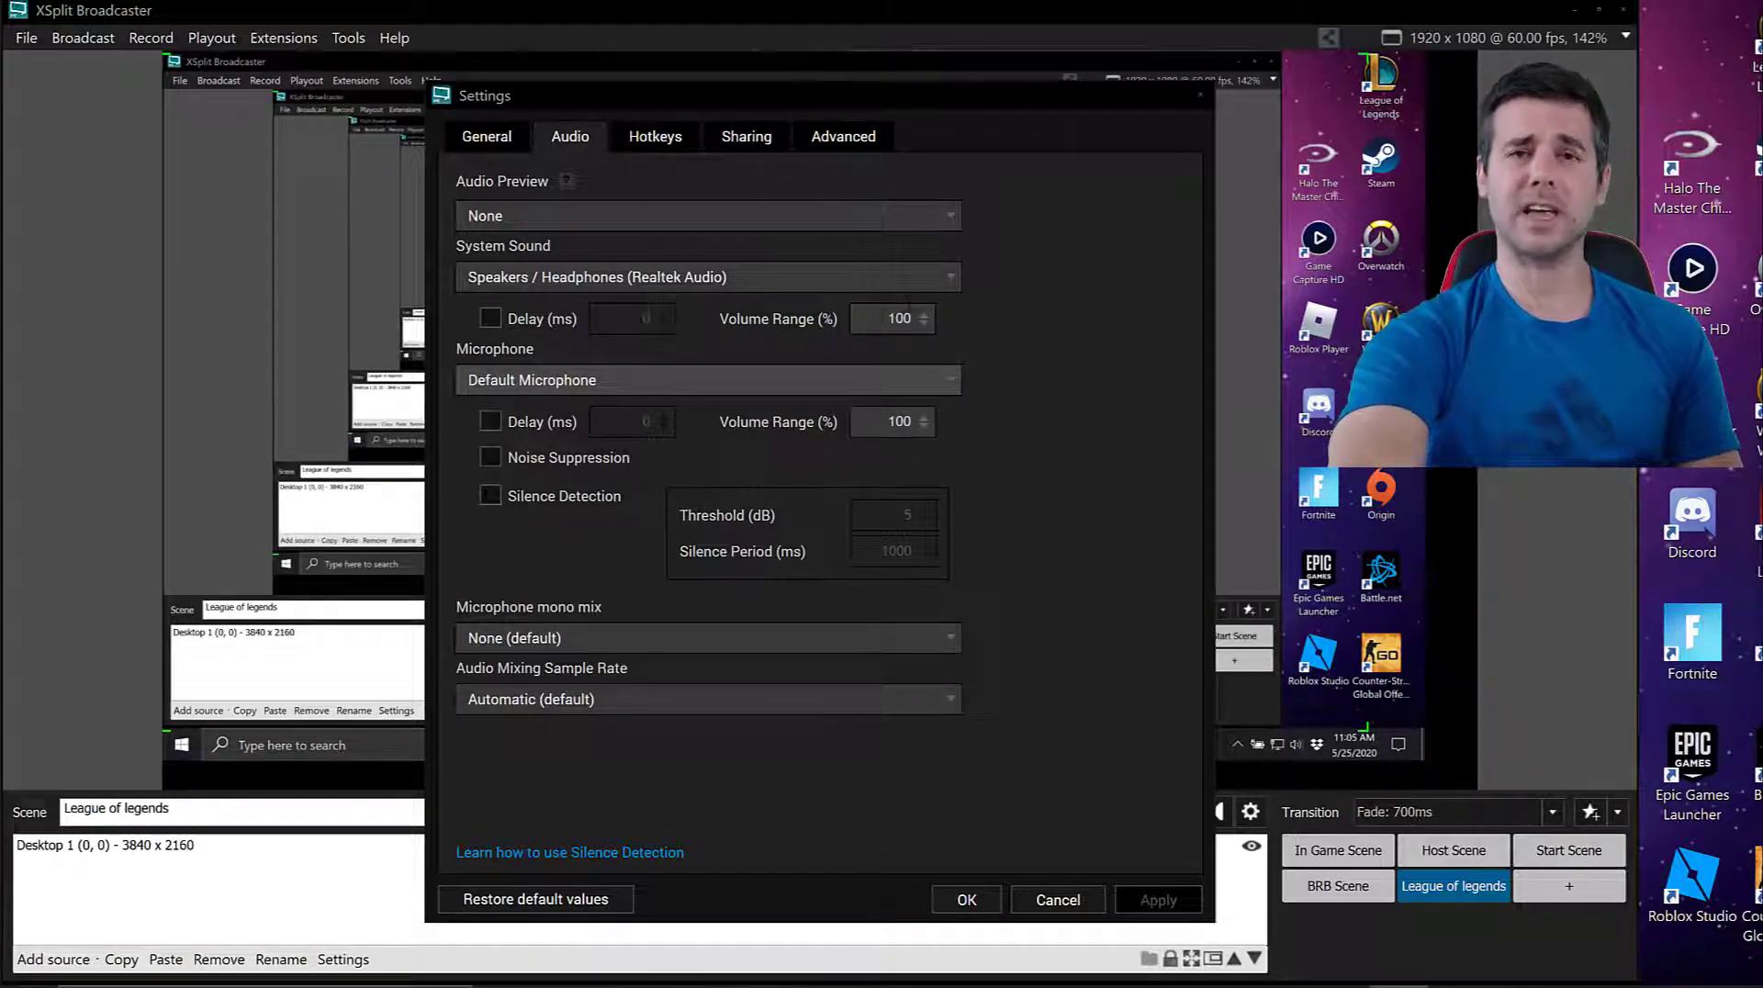
Review the general, hotkeys, sharing and advanced settings, and close the settings without saving changes.
click(485, 136)
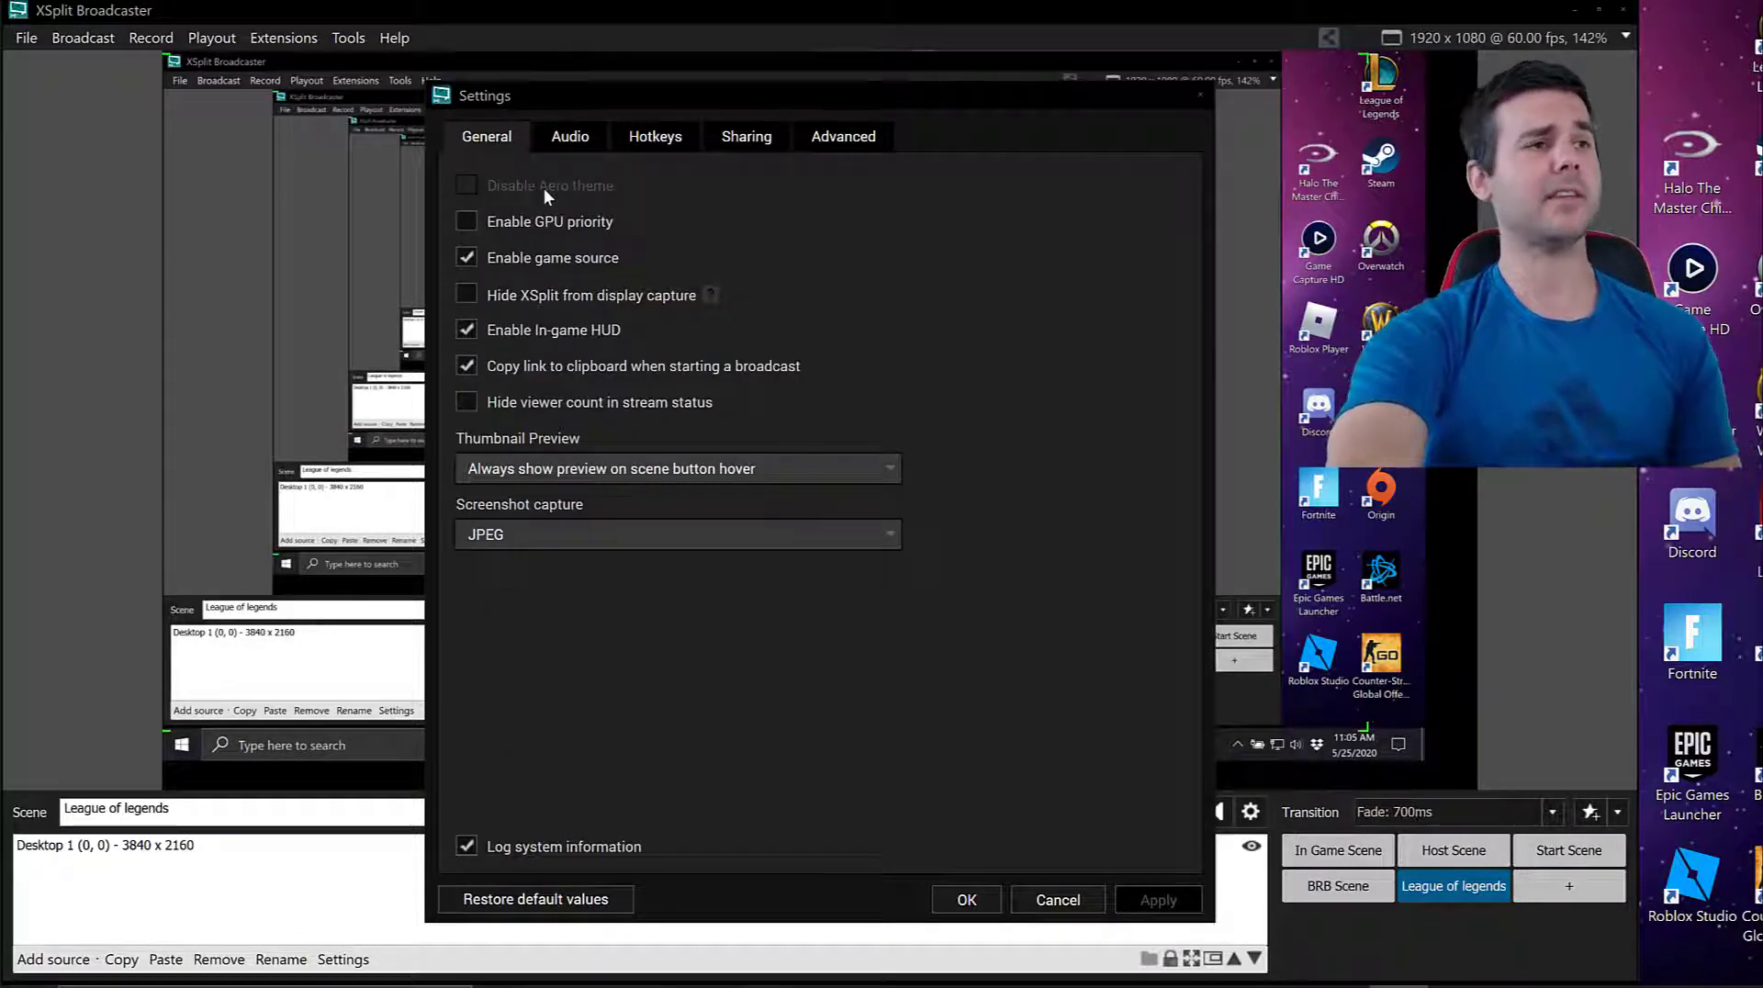
click(685, 141)
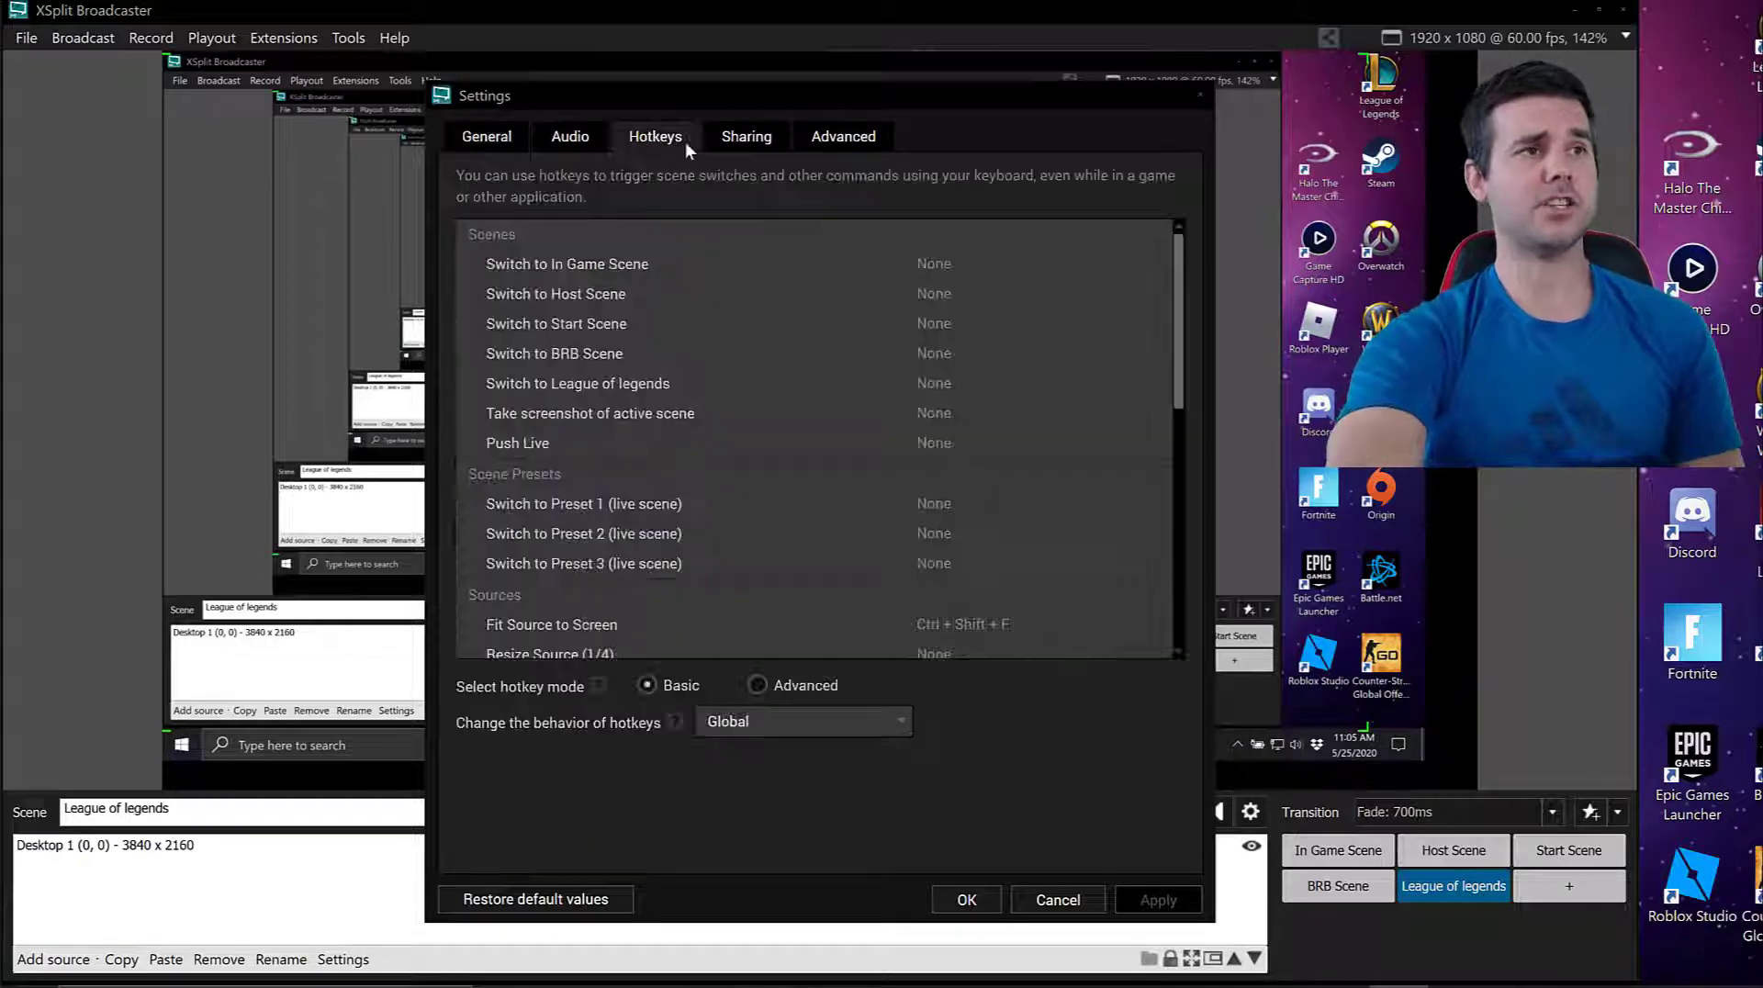
click(734, 147)
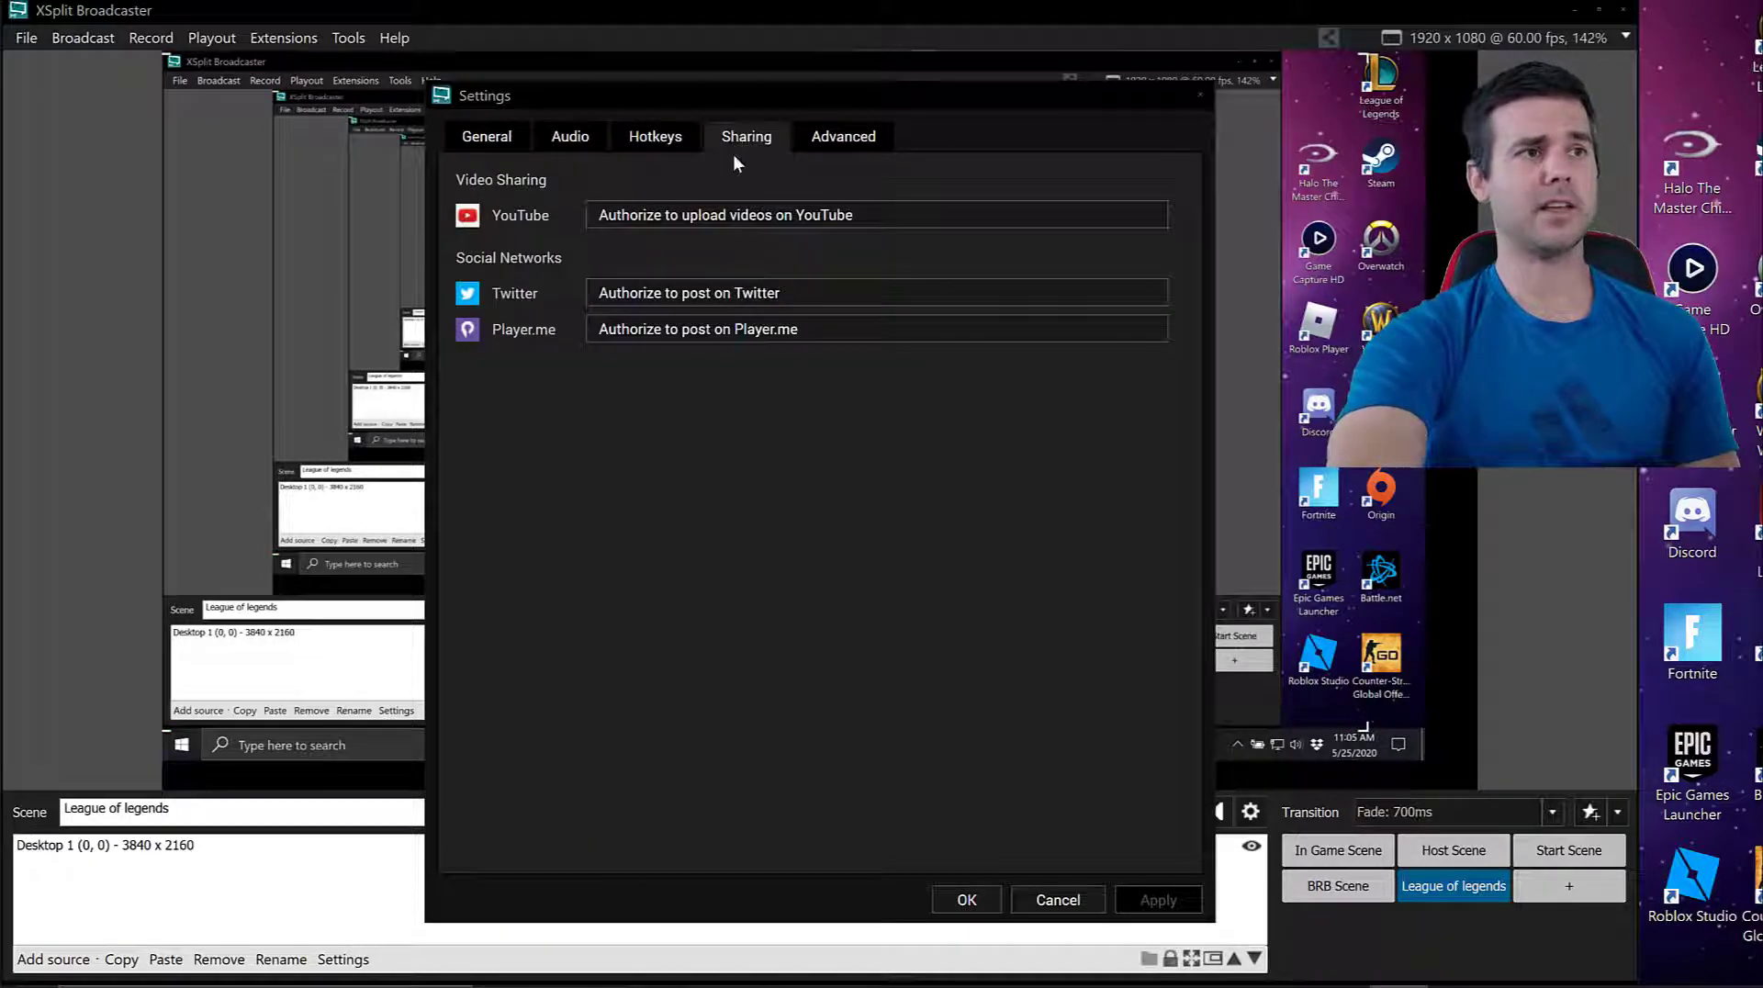
click(826, 143)
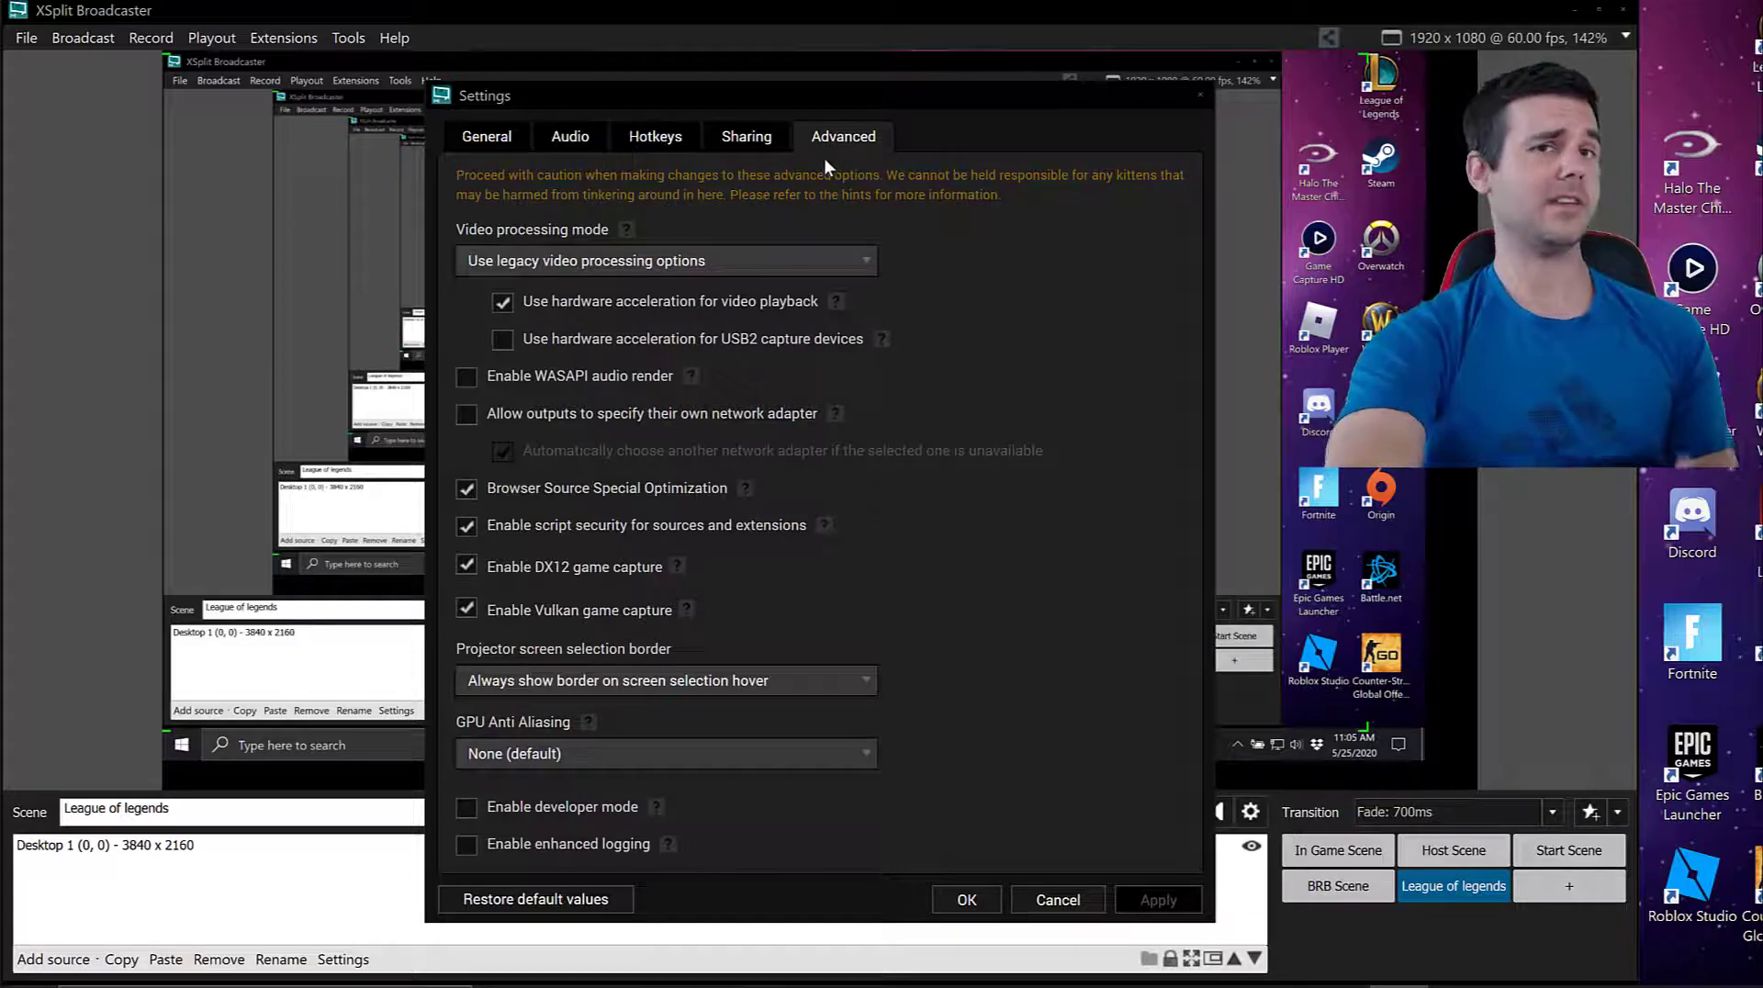
click(485, 147)
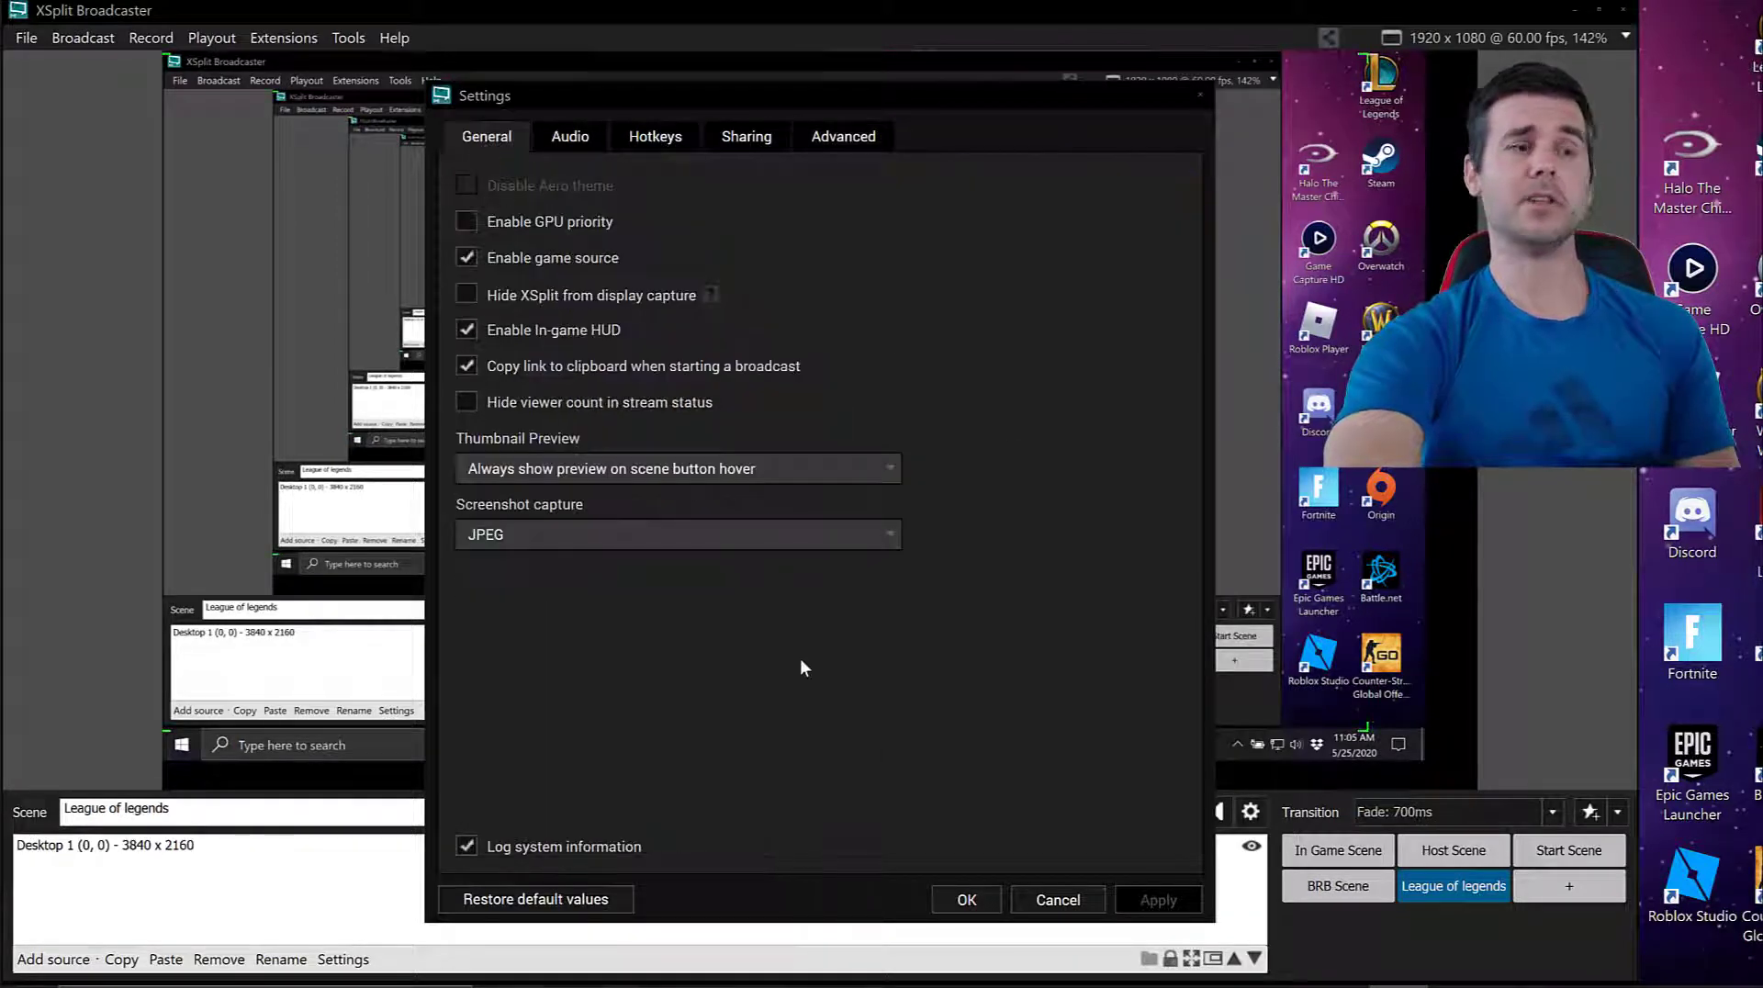
click(1057, 900)
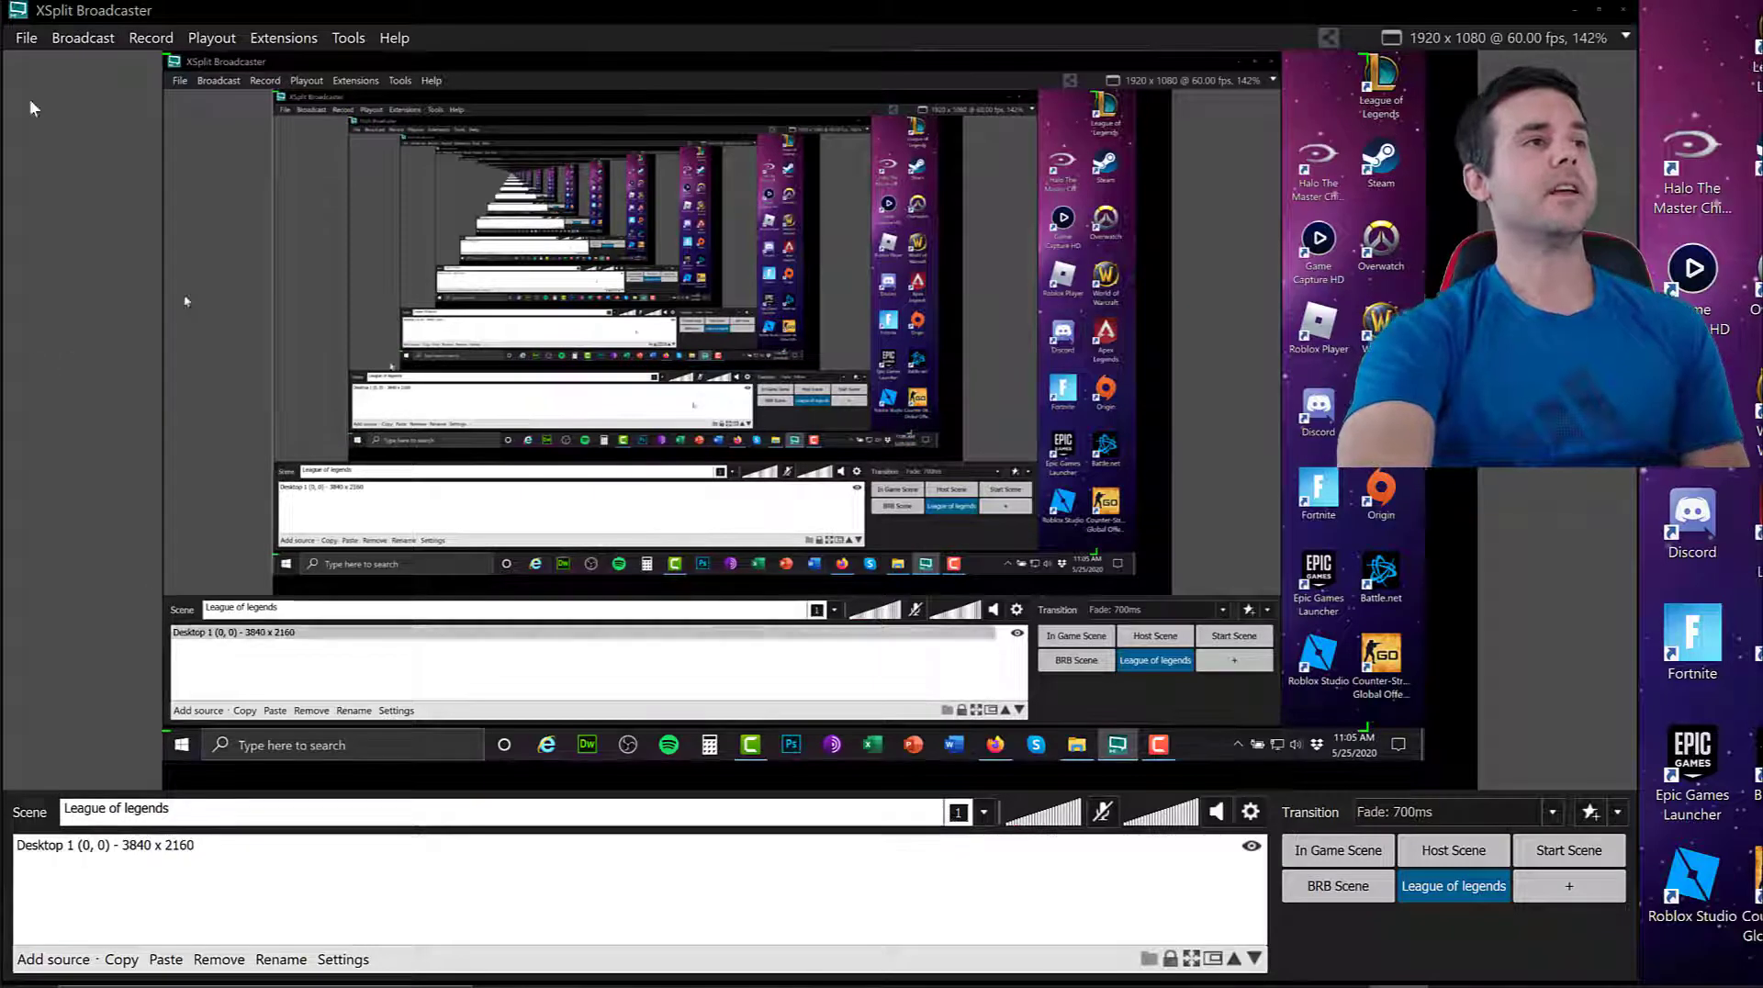
Hide the Desktop 1 source in the League of legends scene and review the presentation and scene file commands.
click(27, 40)
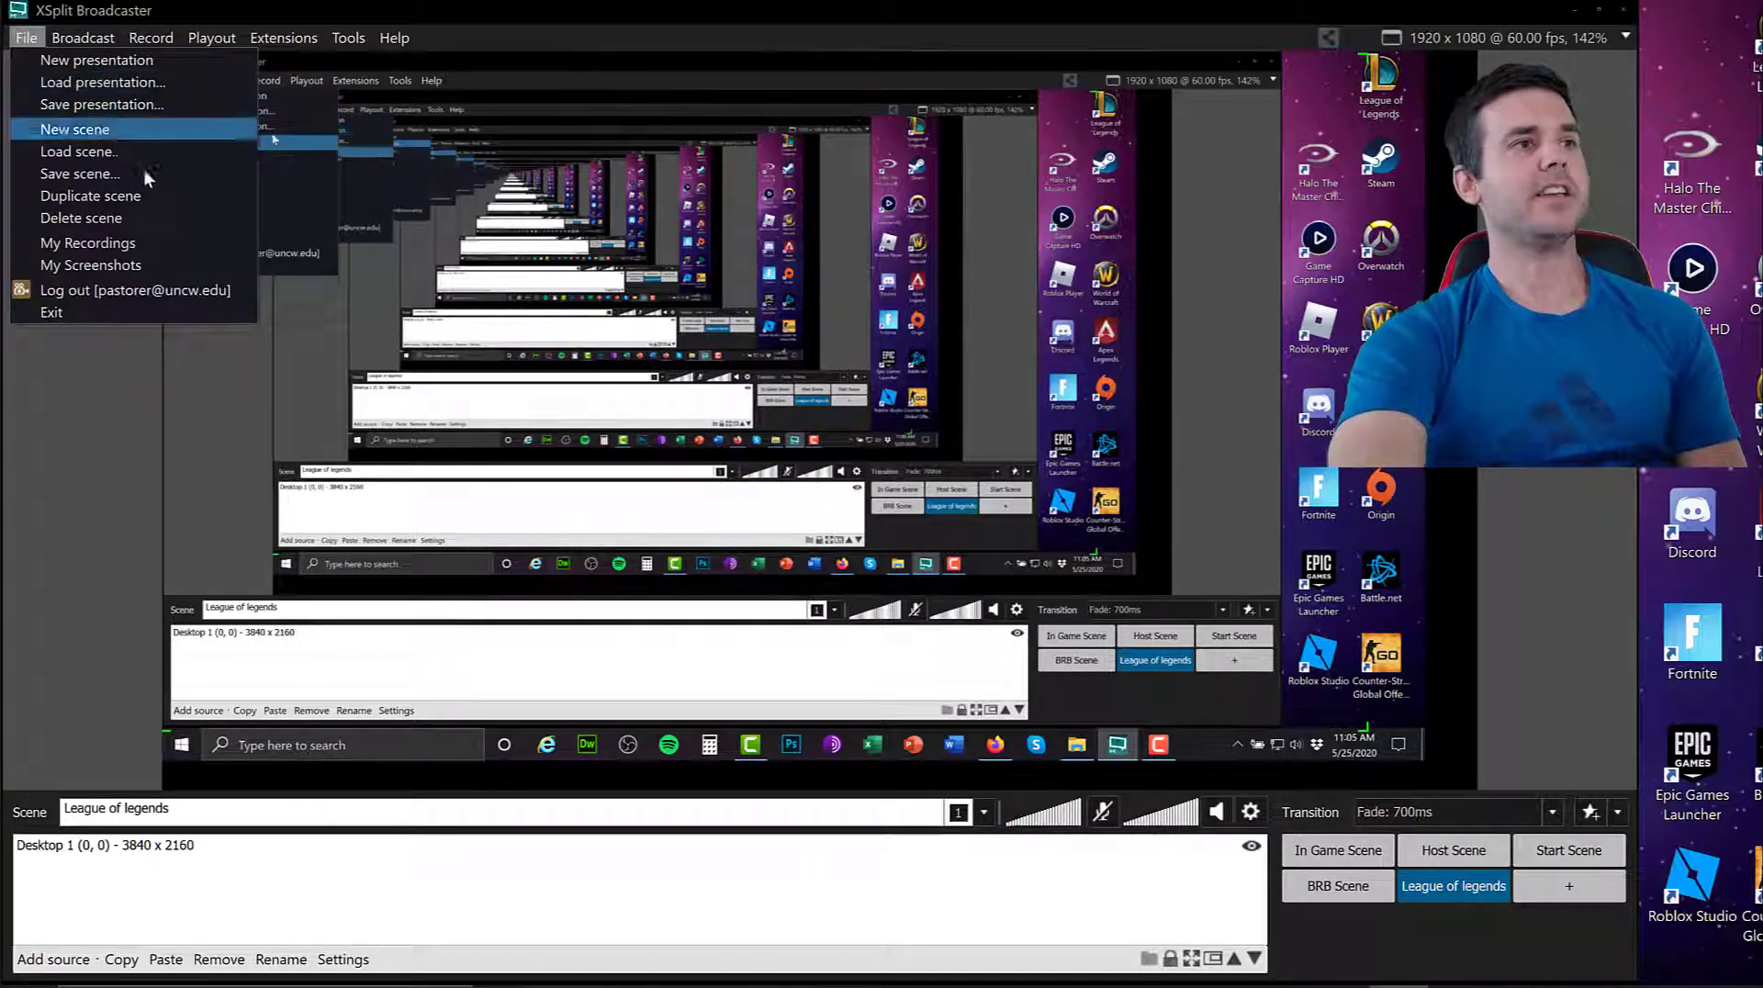
click(1251, 847)
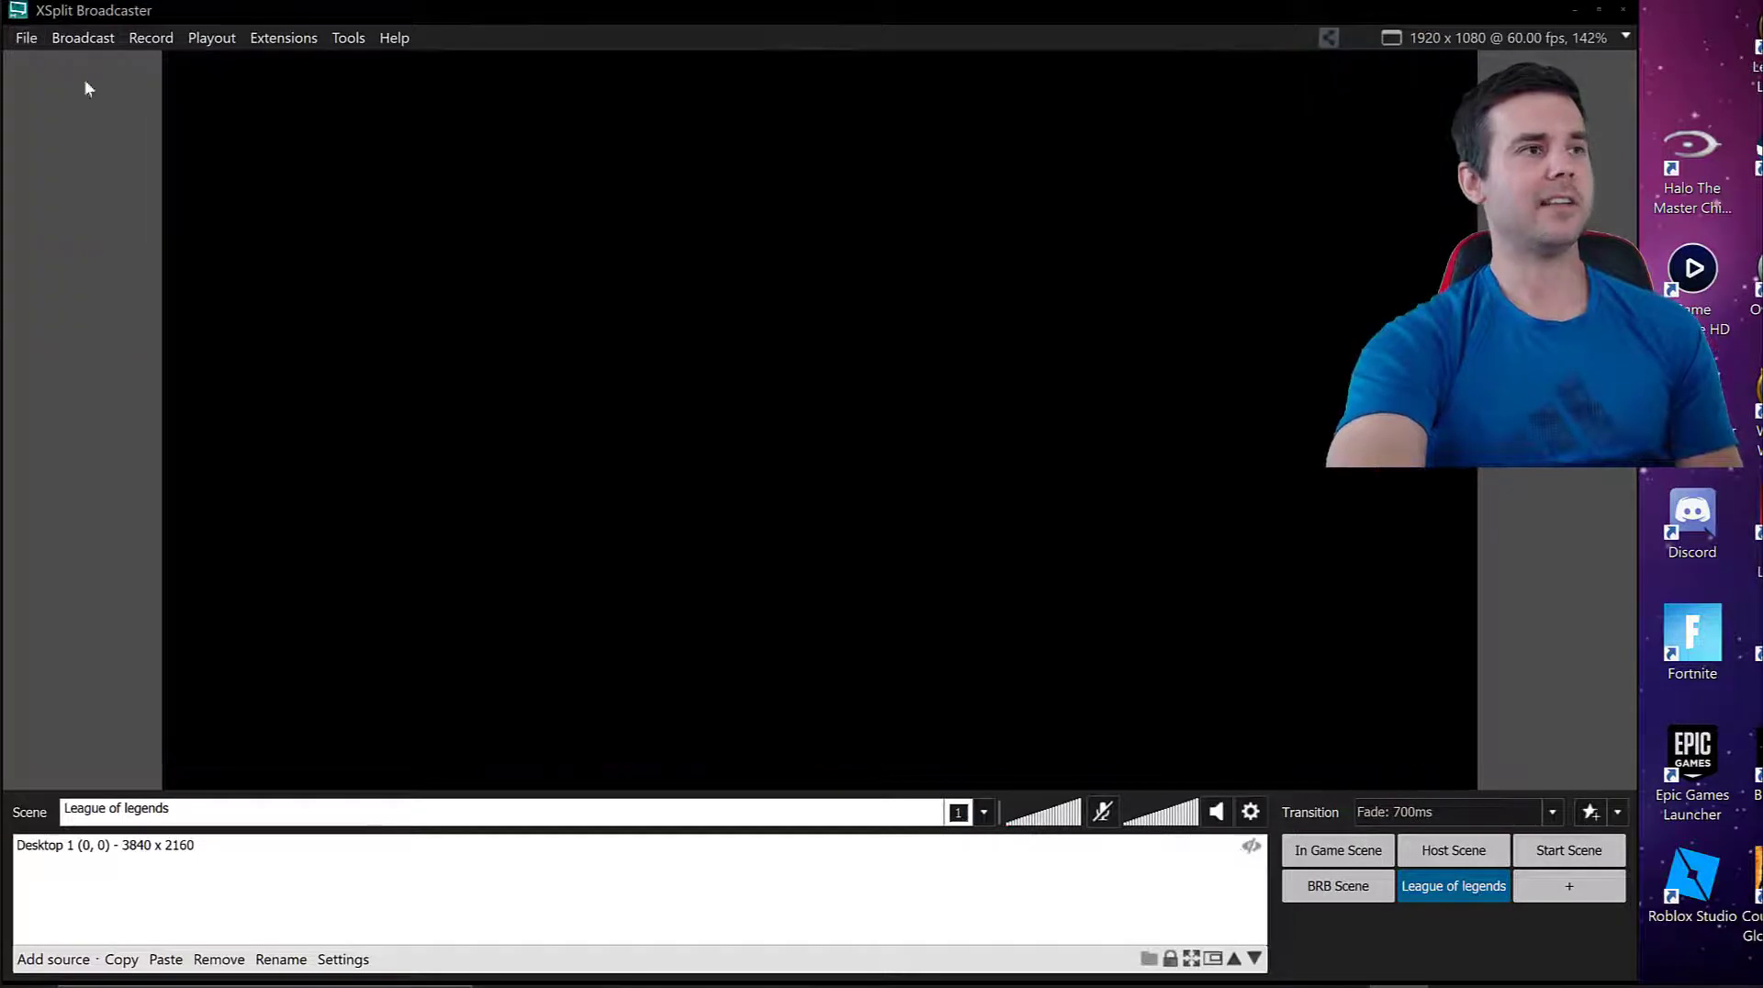
click(21, 42)
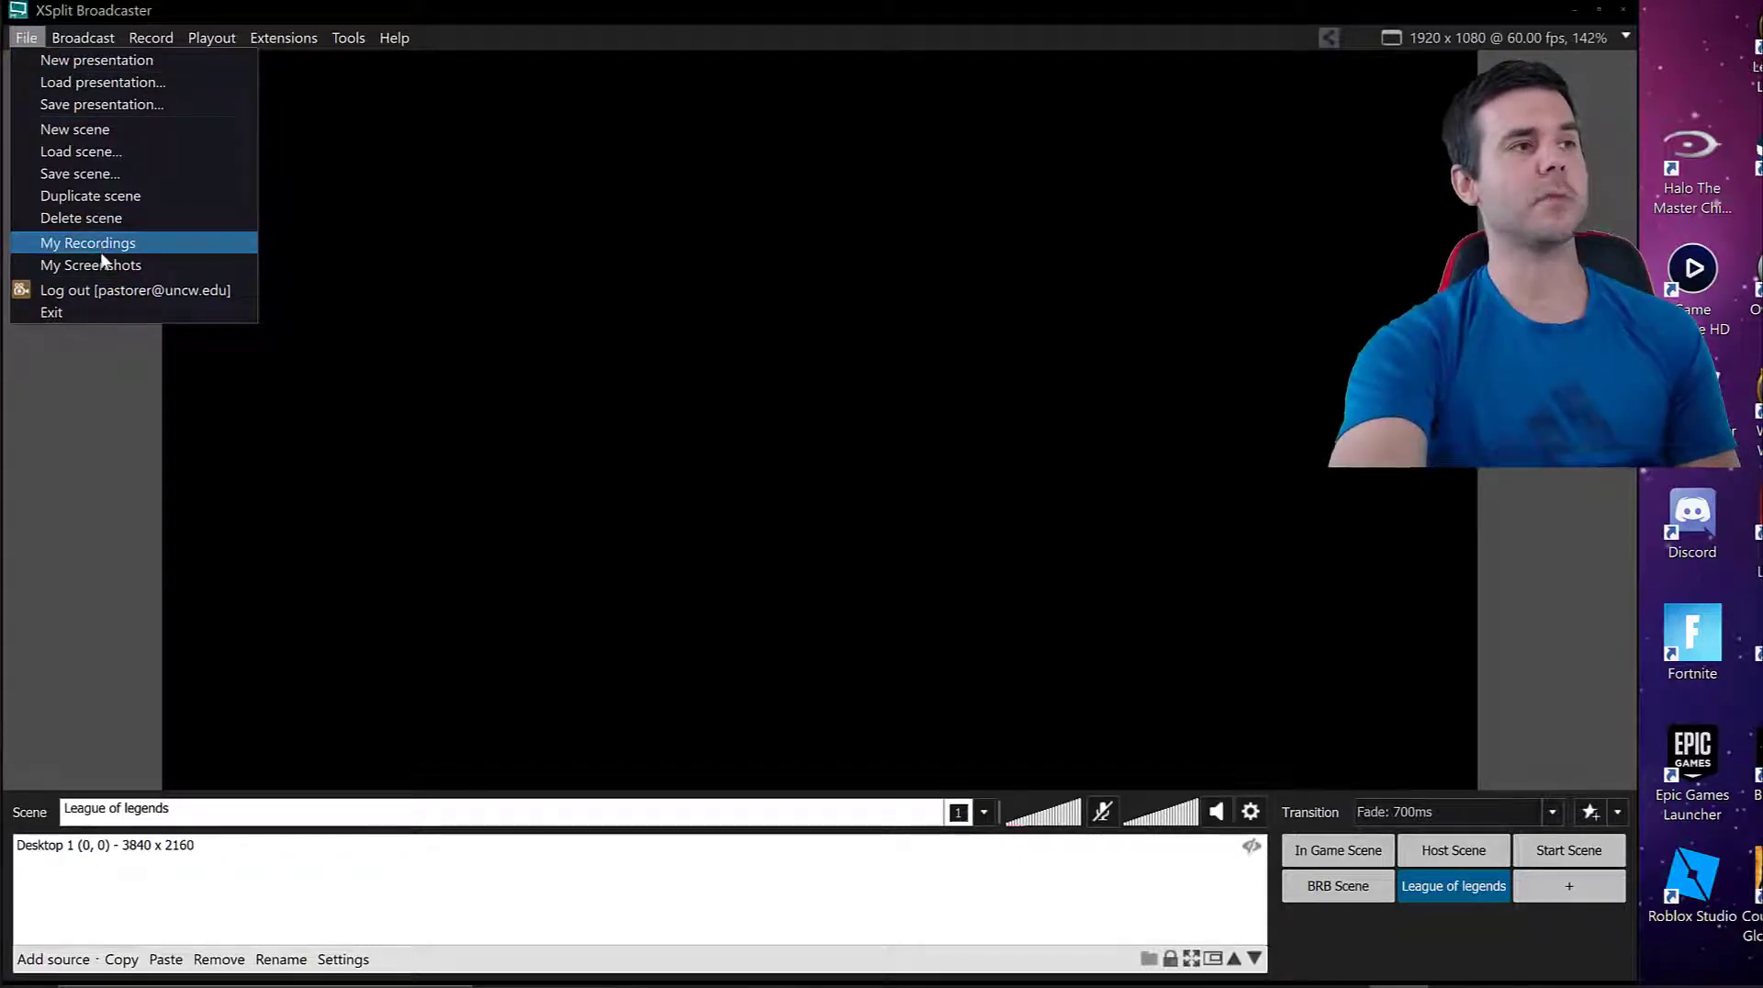
click(31, 38)
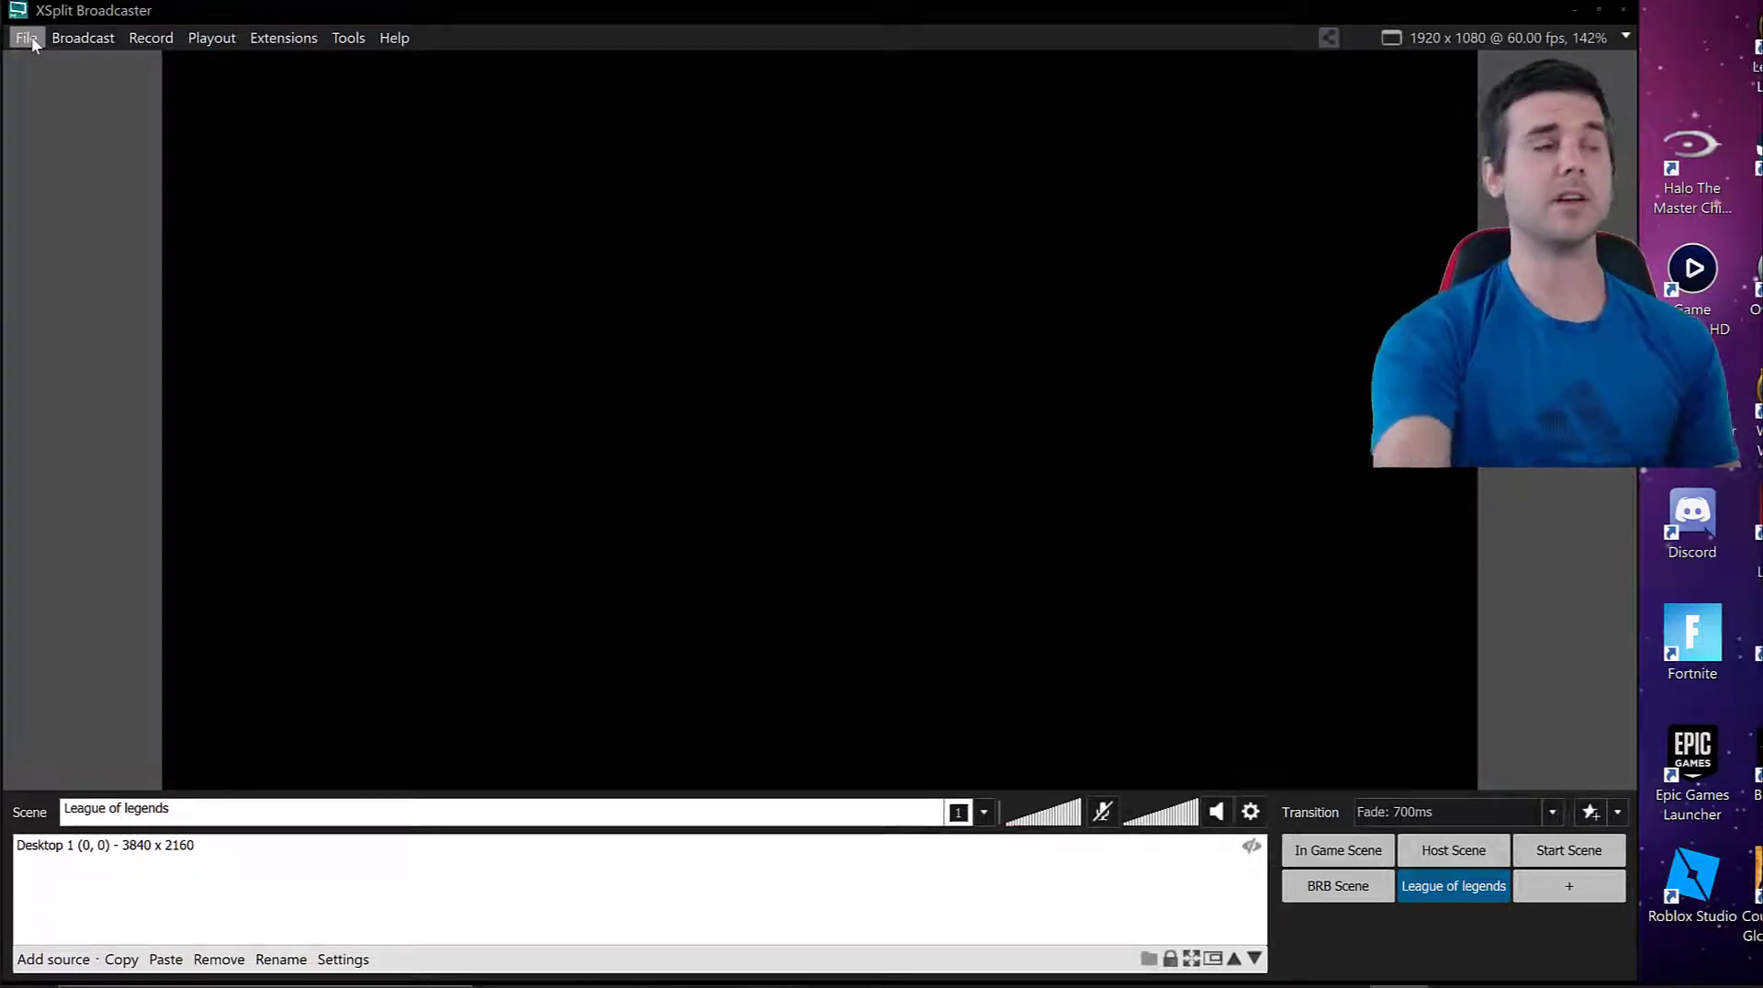
Examine the configured broadcast outputs and the streaming services offered for setting up a new output.
click(83, 40)
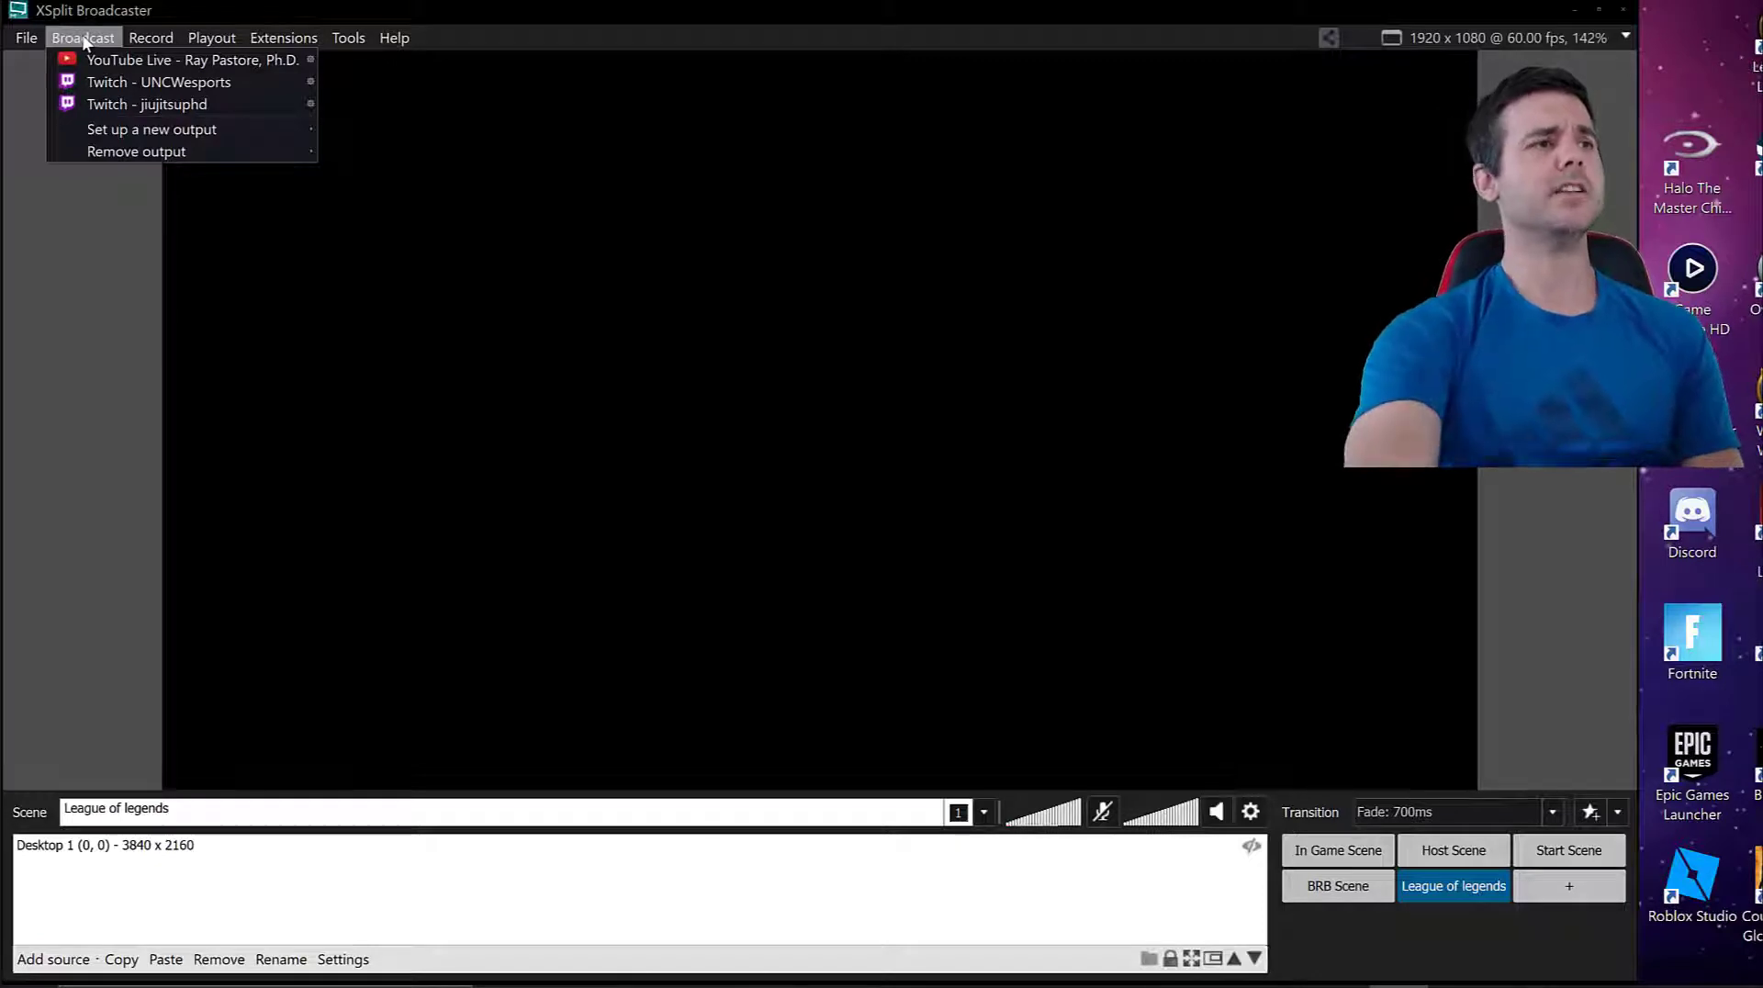
mouse_move(131, 130)
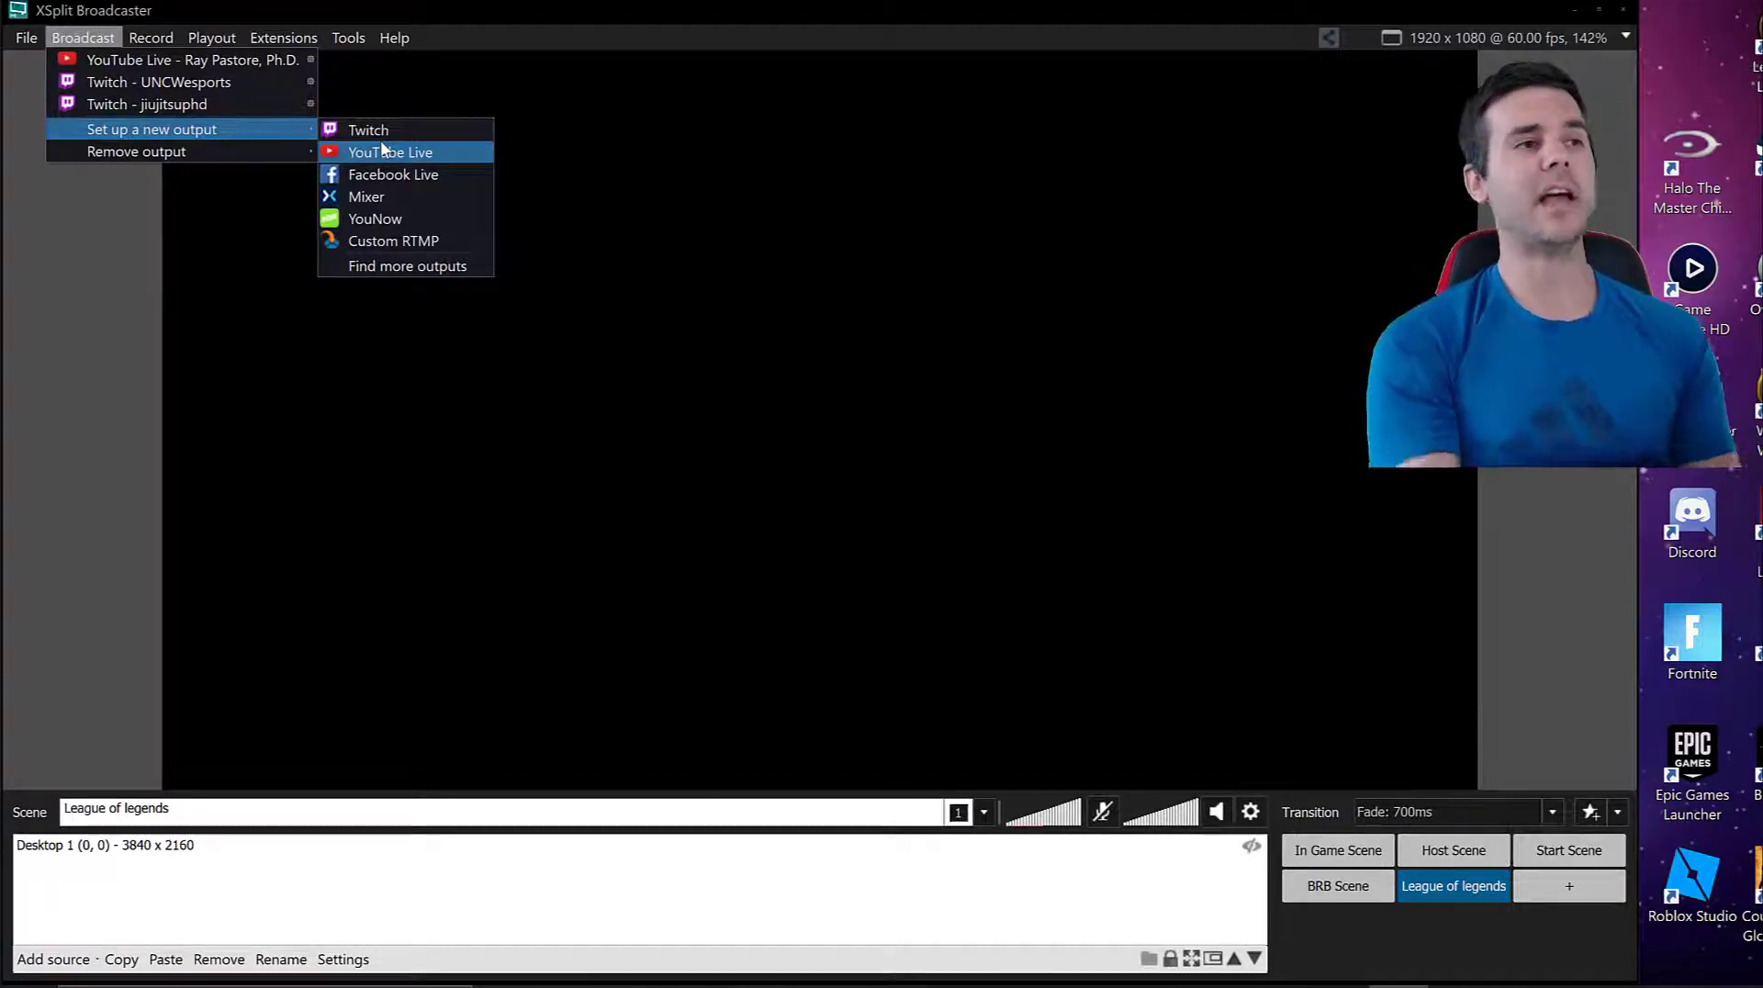
click(103, 229)
Open the properties of the second Twitch broadcast output and examine its available video codecs.
click(88, 36)
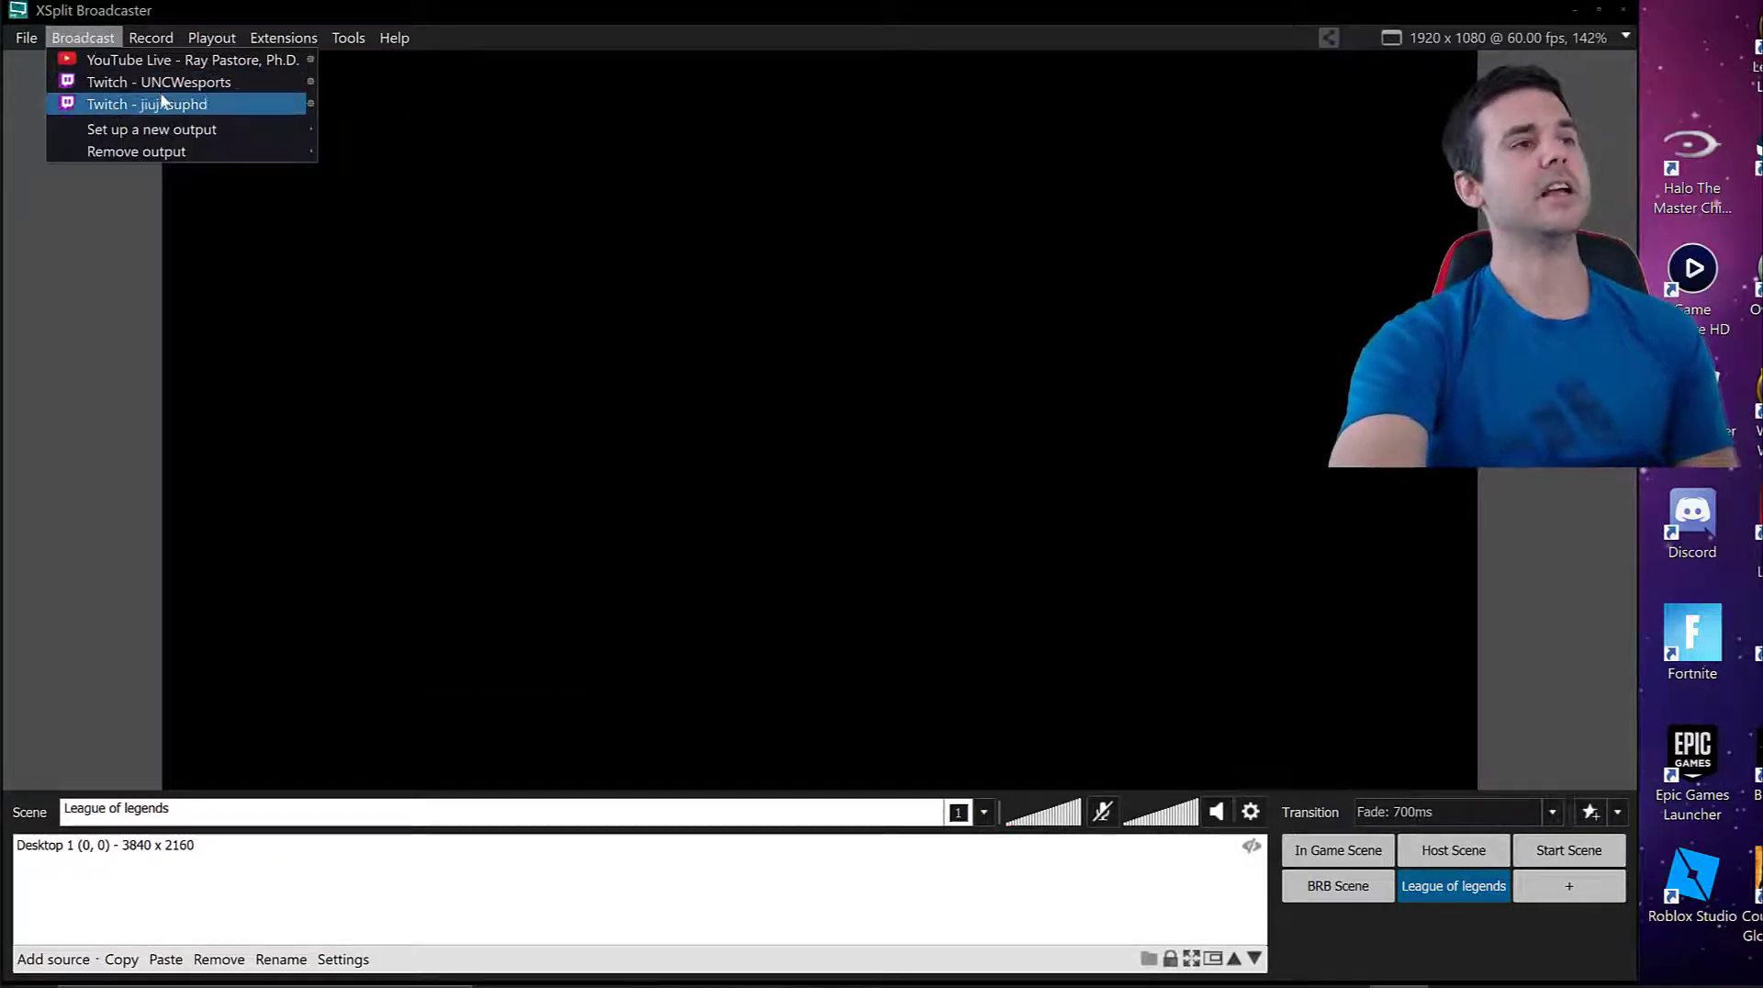
click(101, 38)
click(100, 37)
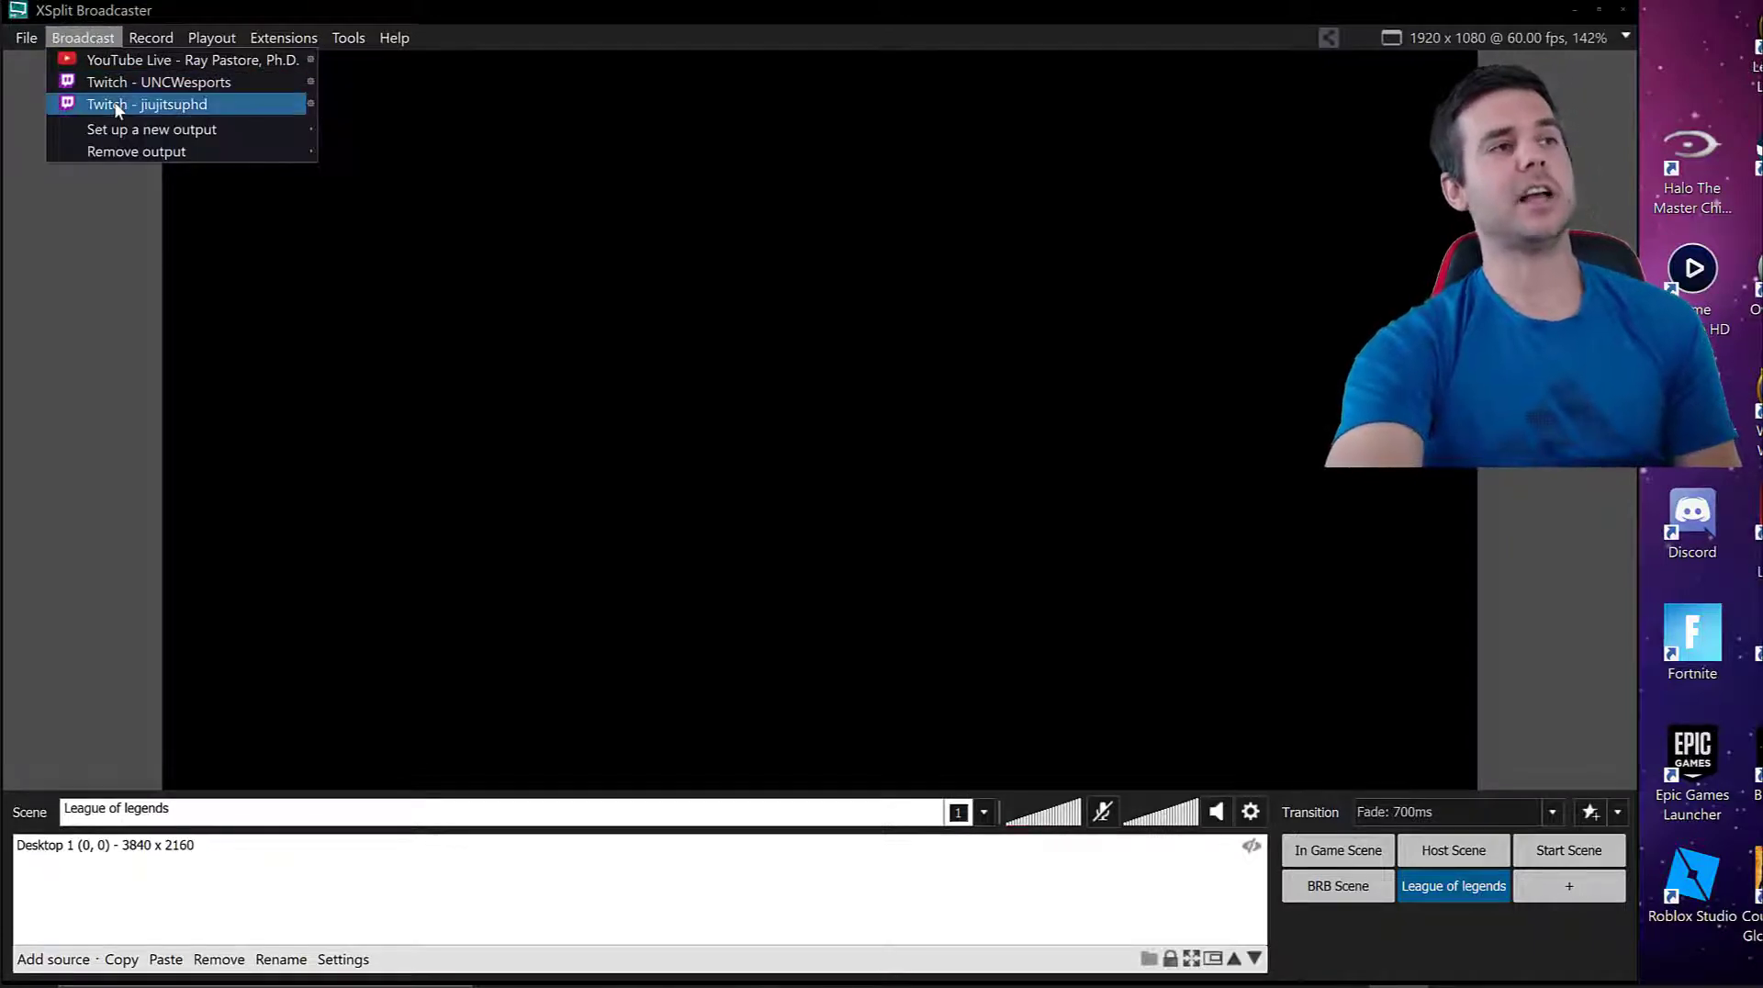
click(308, 101)
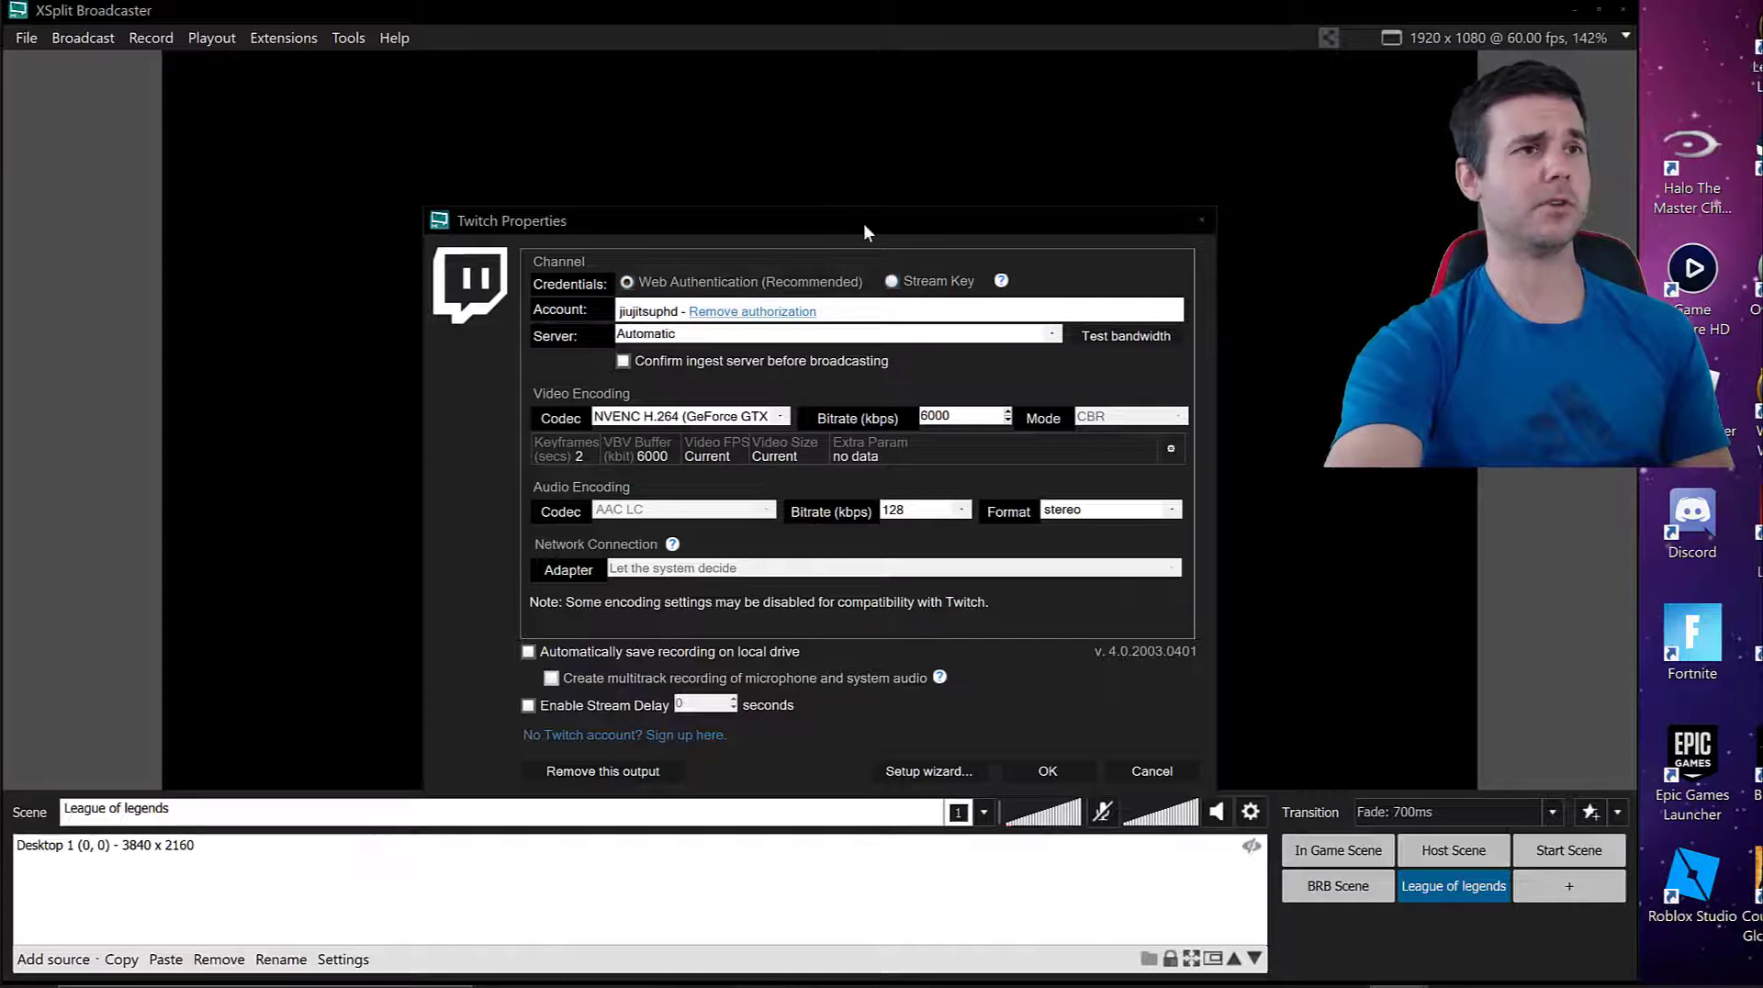
drag(863, 223, 886, 124)
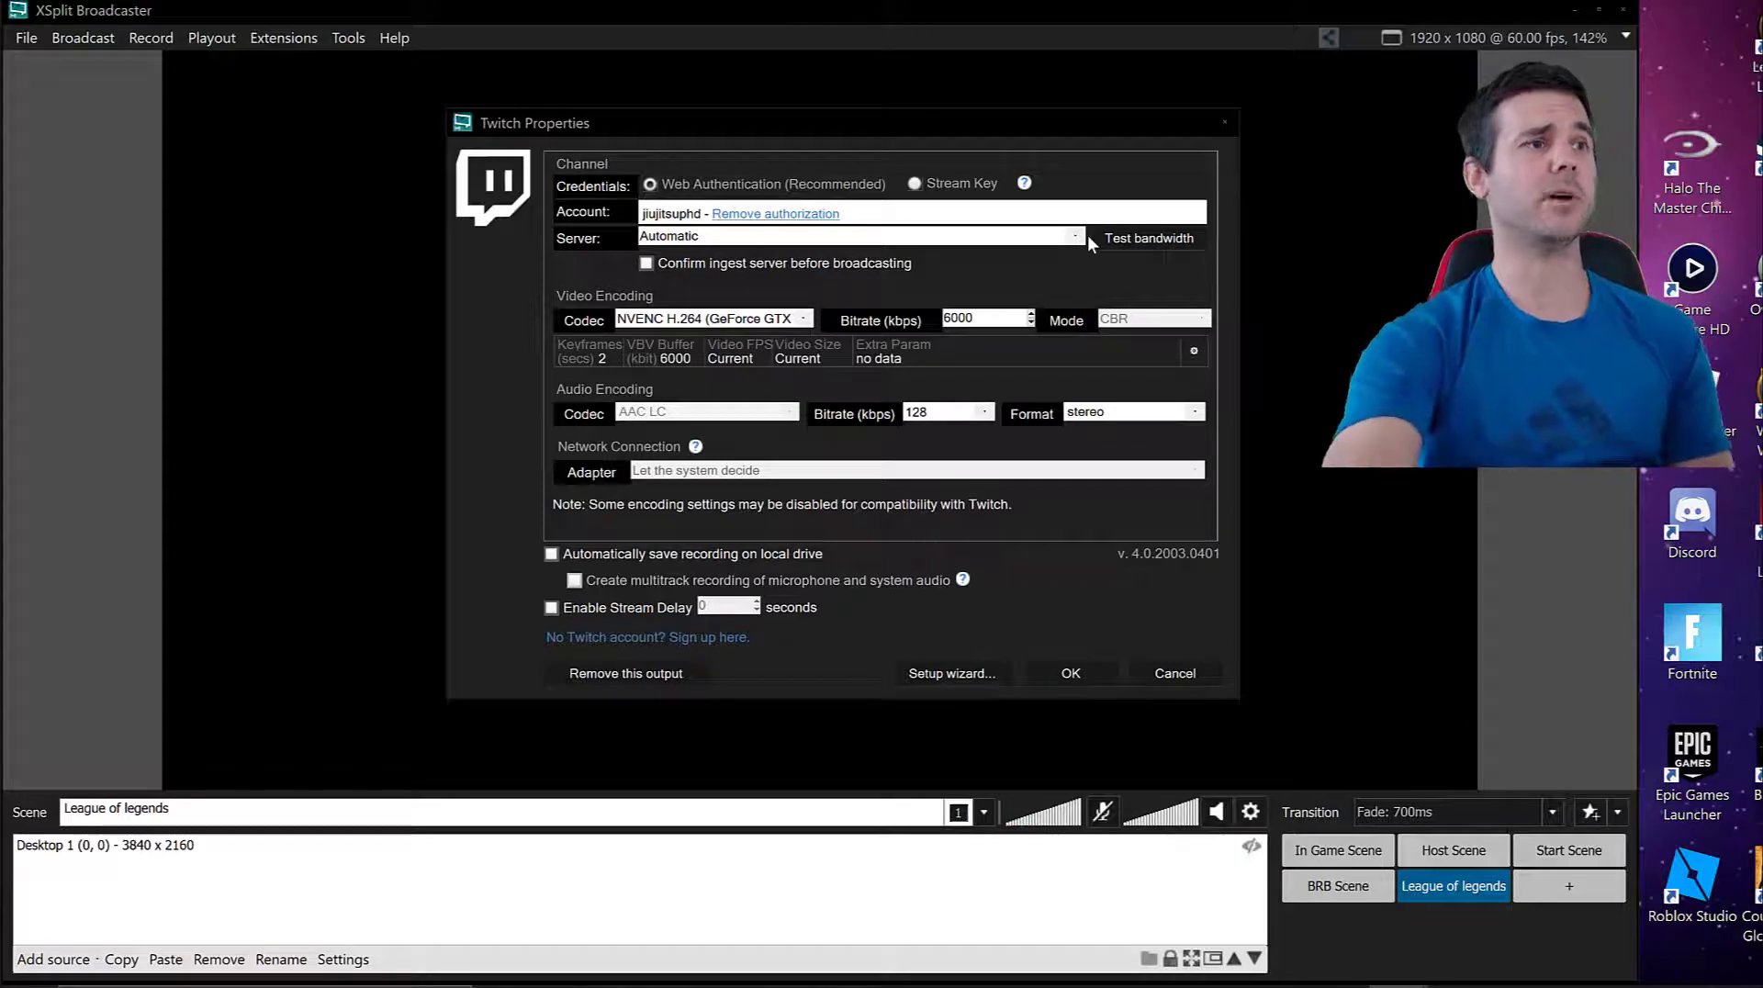
click(808, 321)
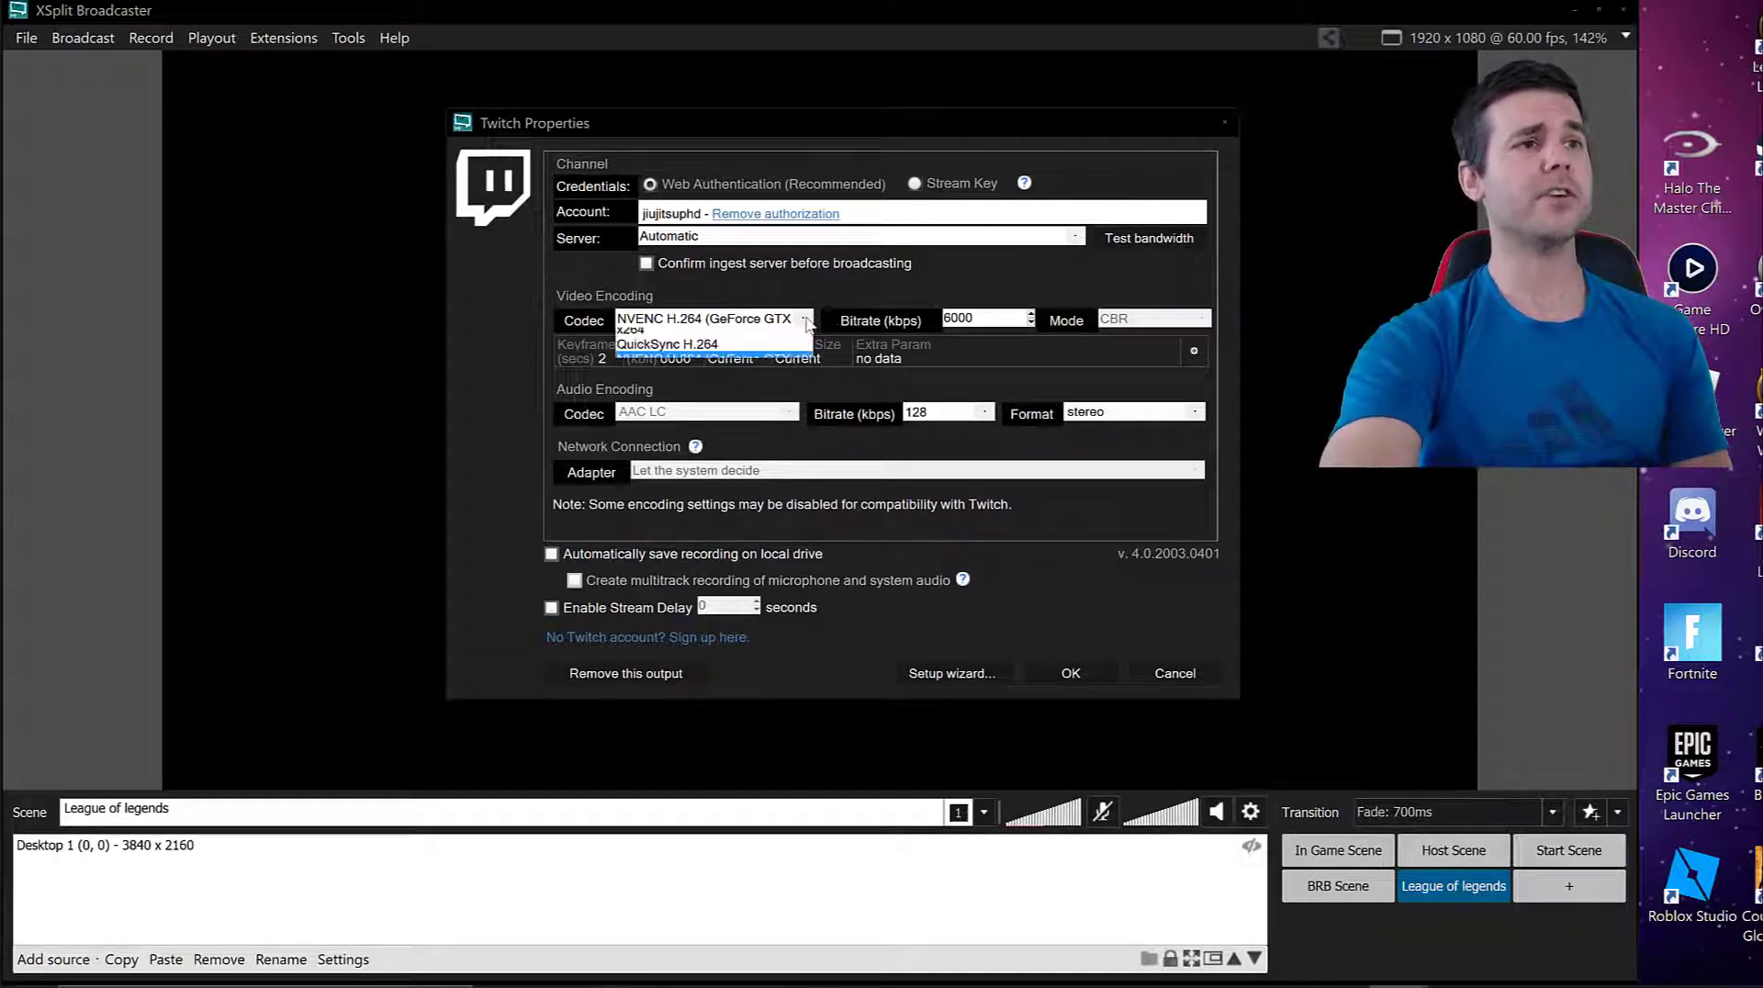
click(807, 320)
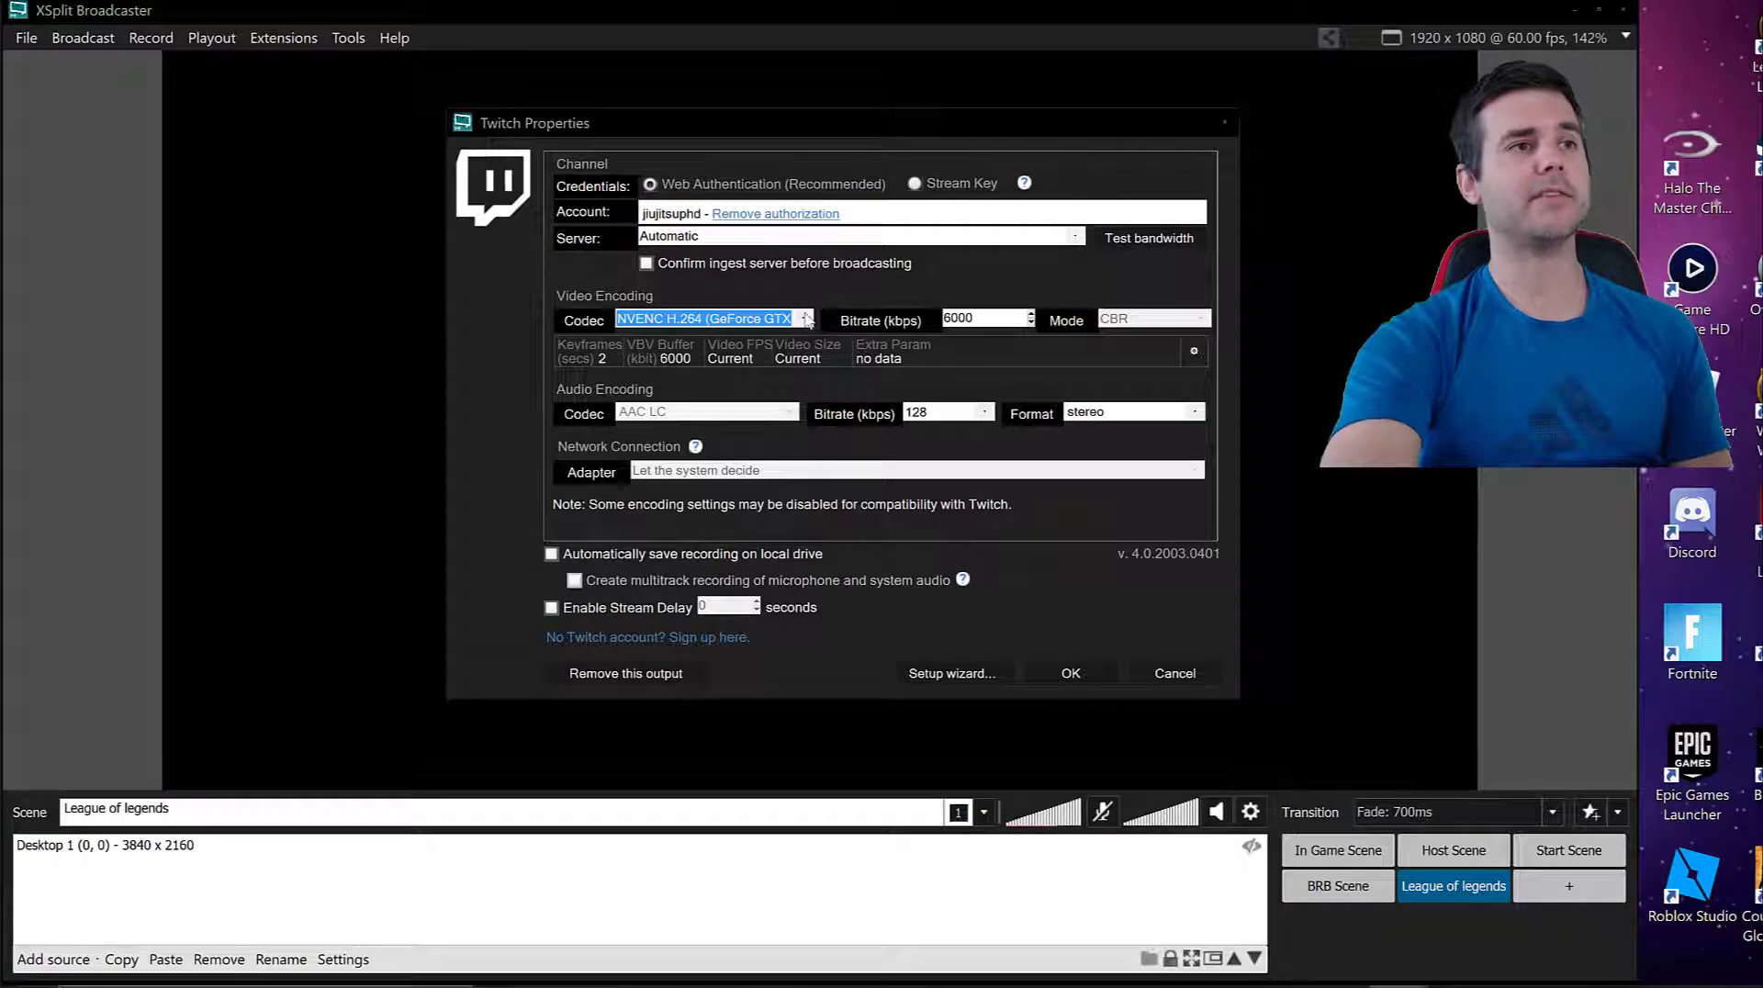
click(797, 321)
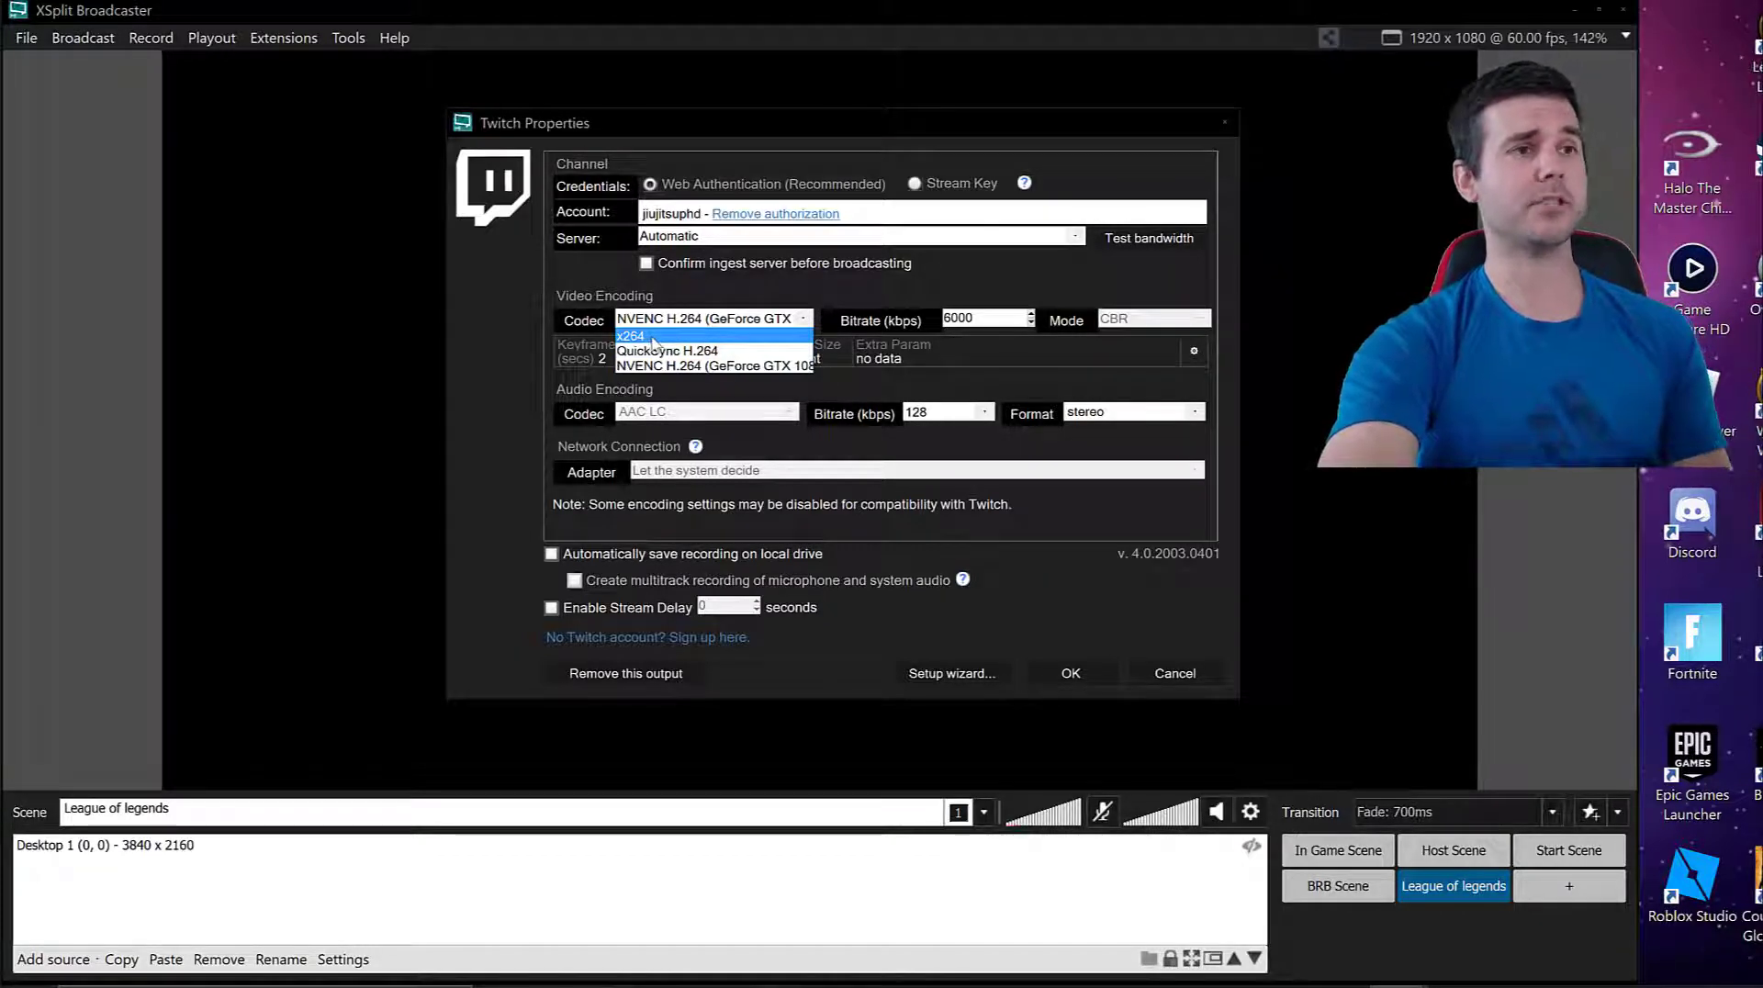
click(818, 283)
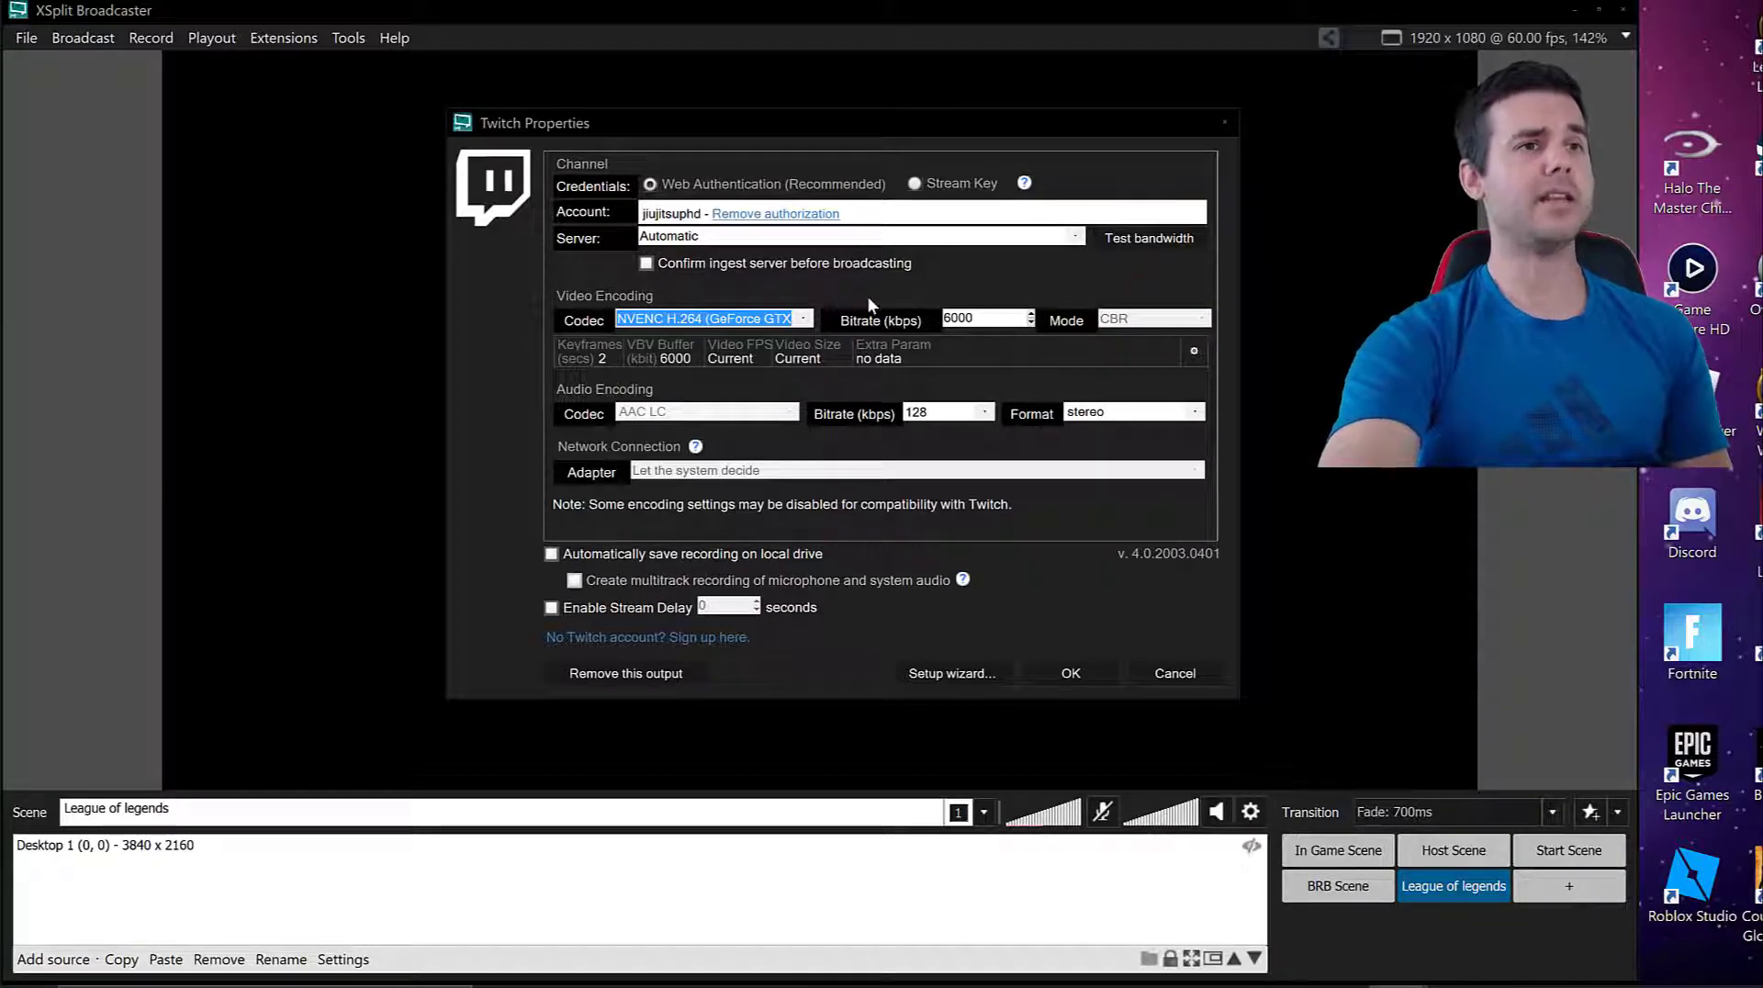
Examine the video and audio bitrate settings of the Twitch output, and accept its properties.
click(985, 317)
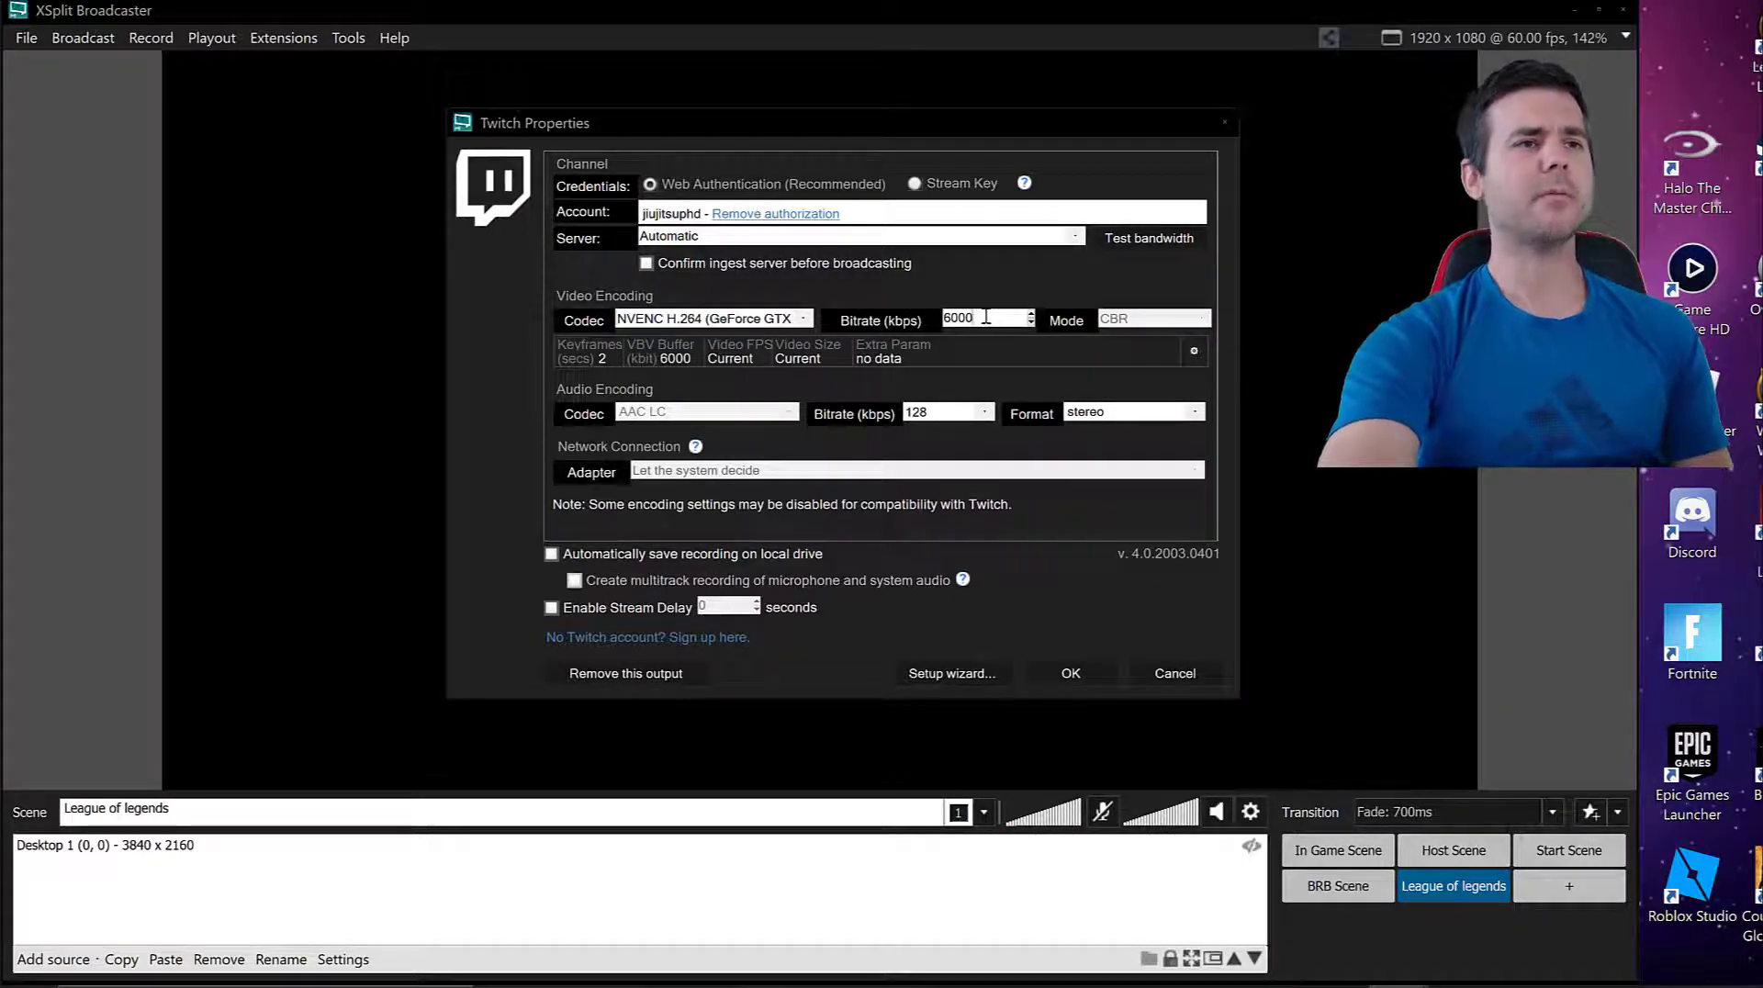
drag(994, 316, 955, 316)
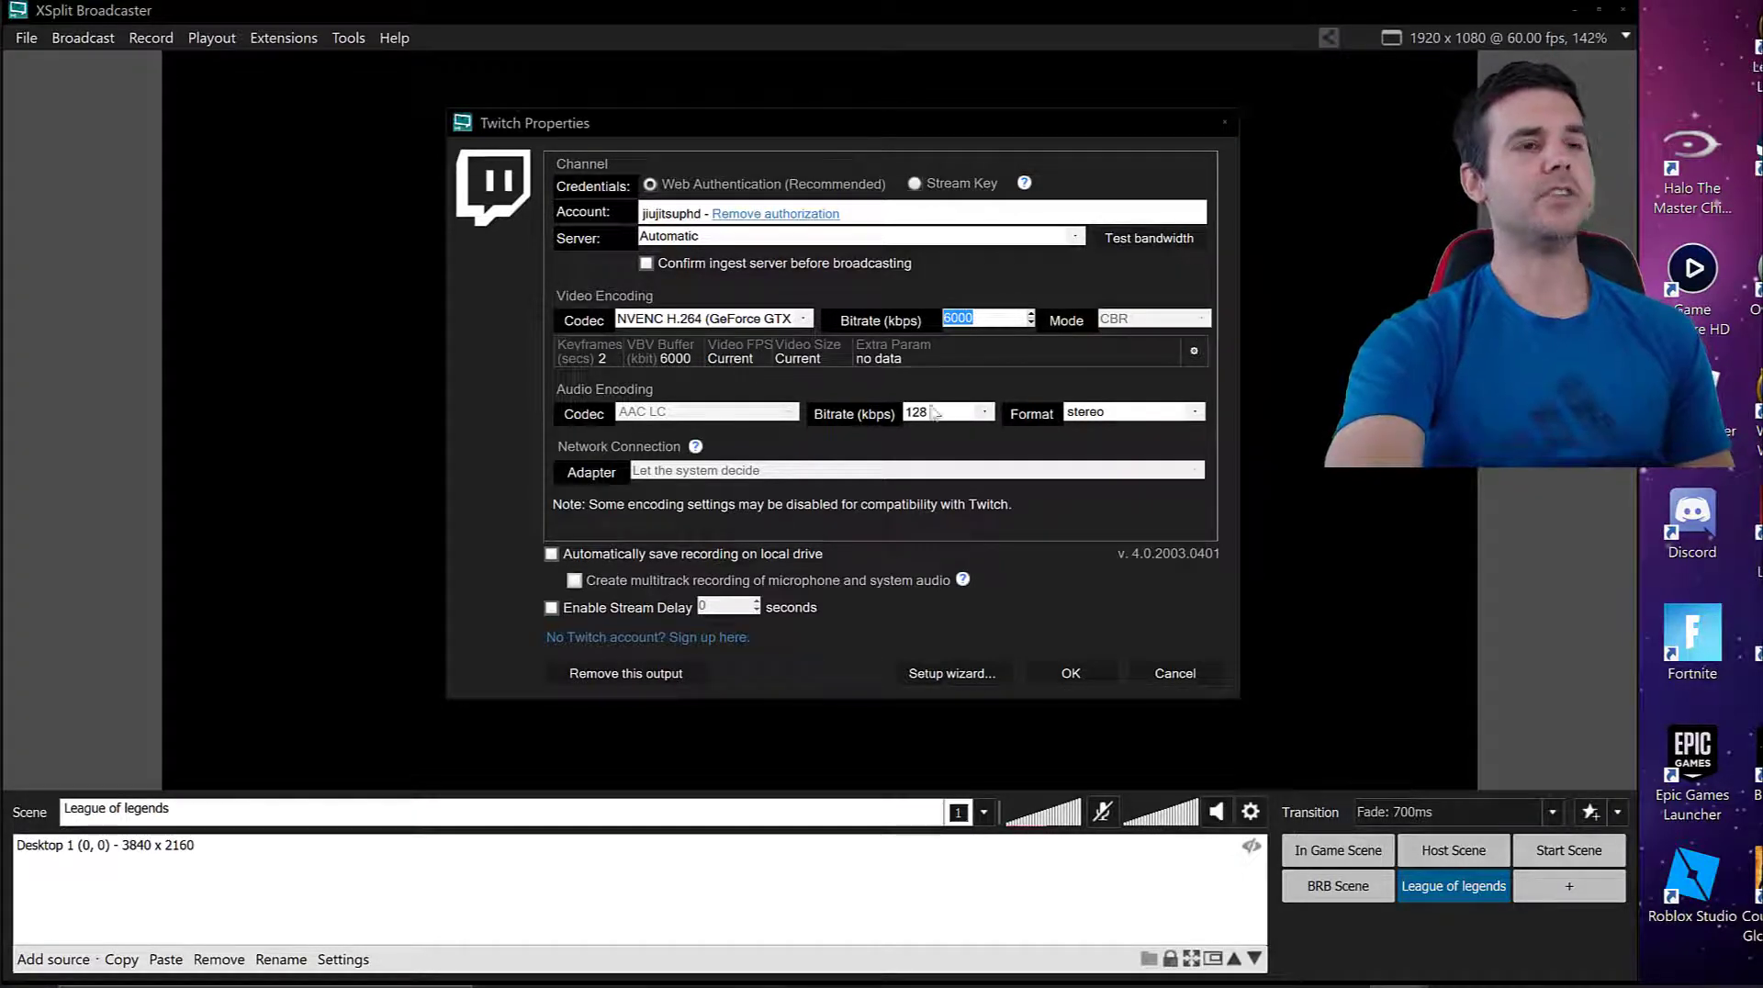
click(987, 411)
click(987, 410)
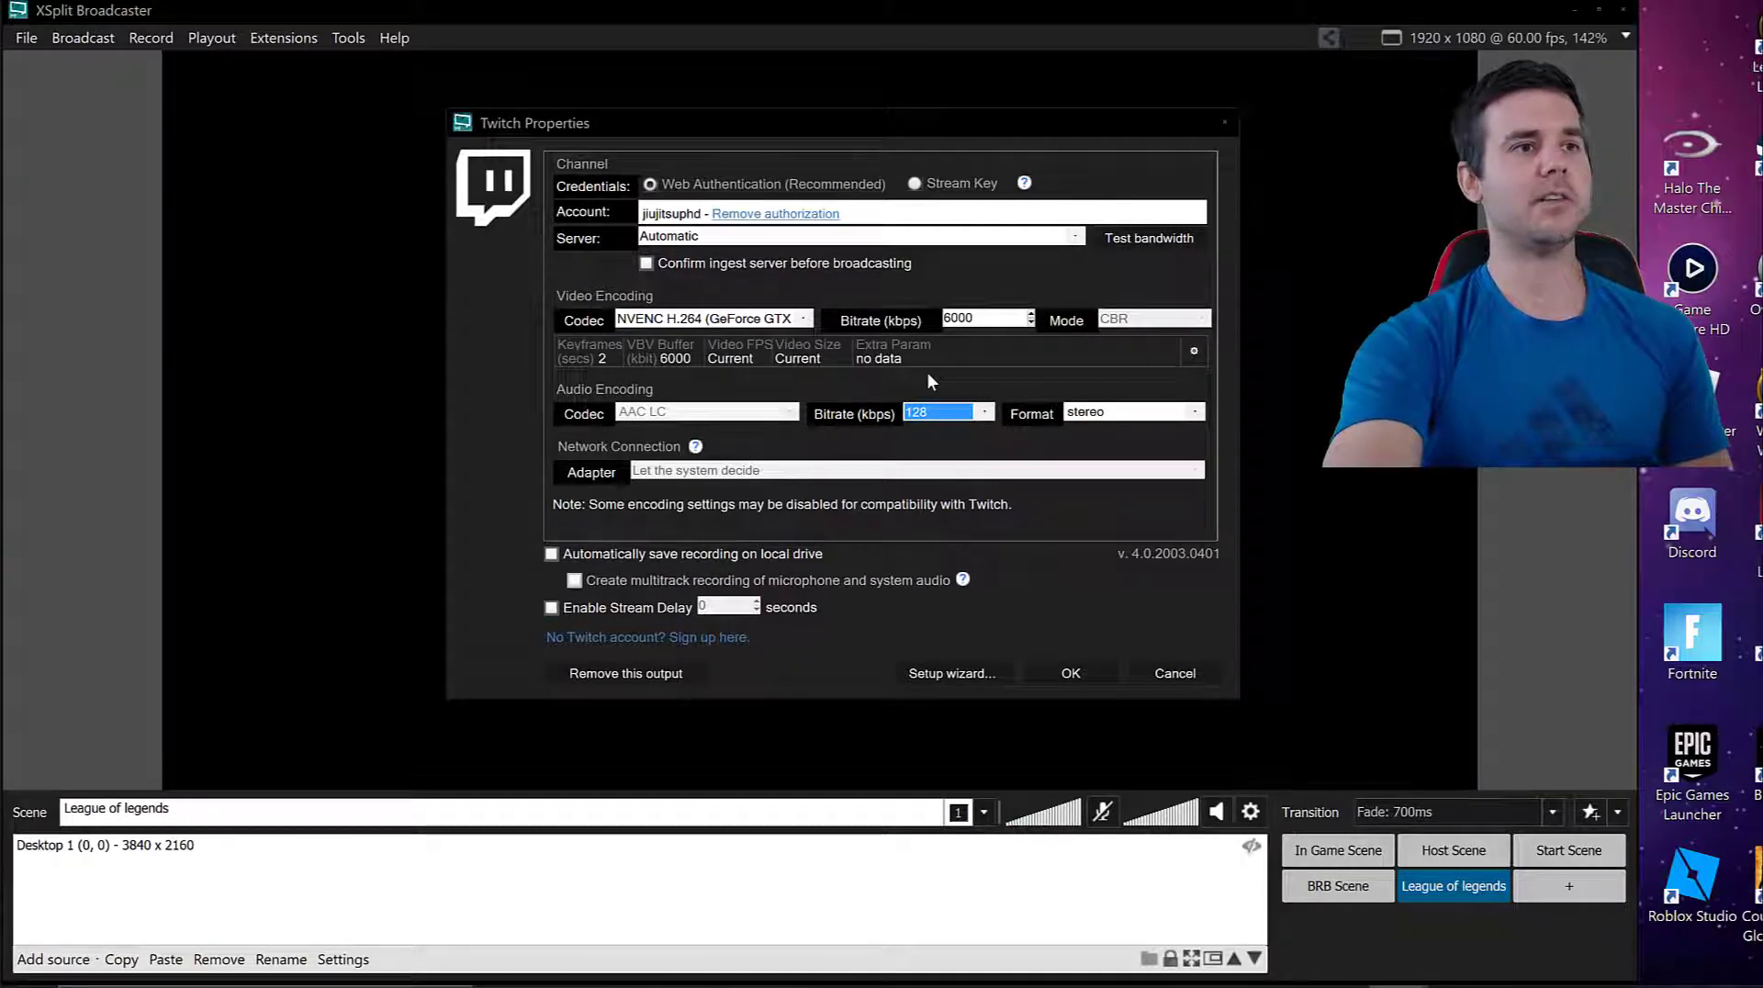
click(996, 319)
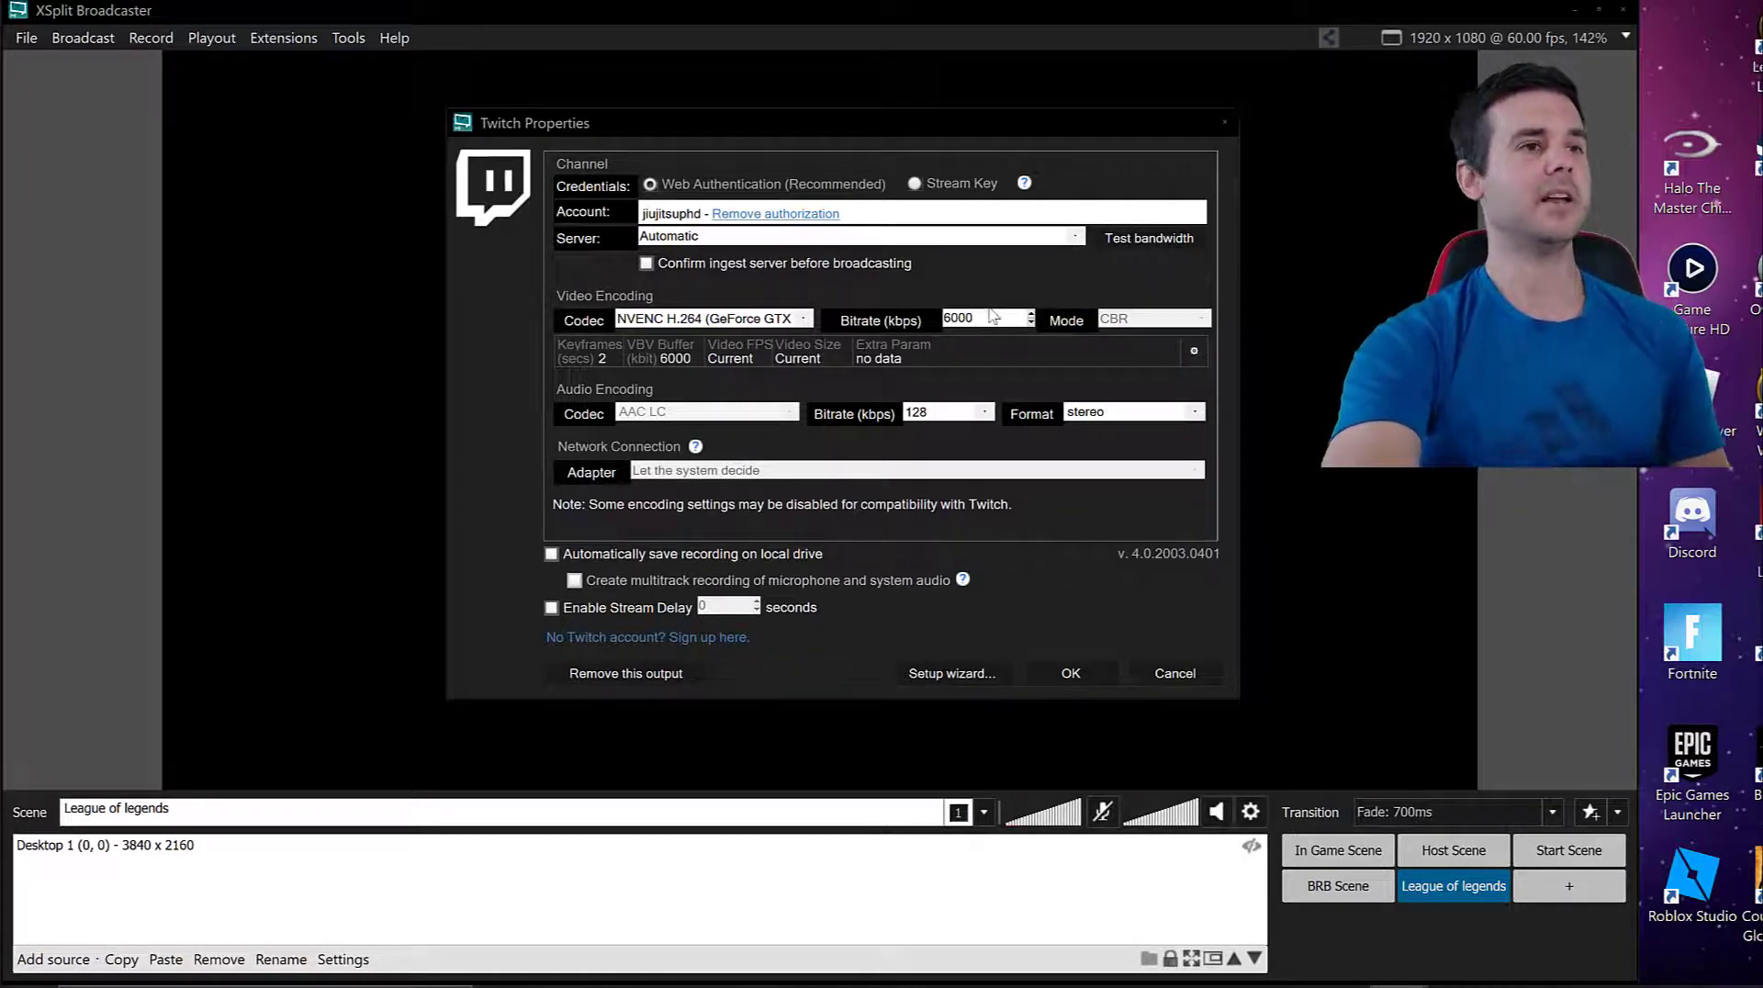
click(1065, 673)
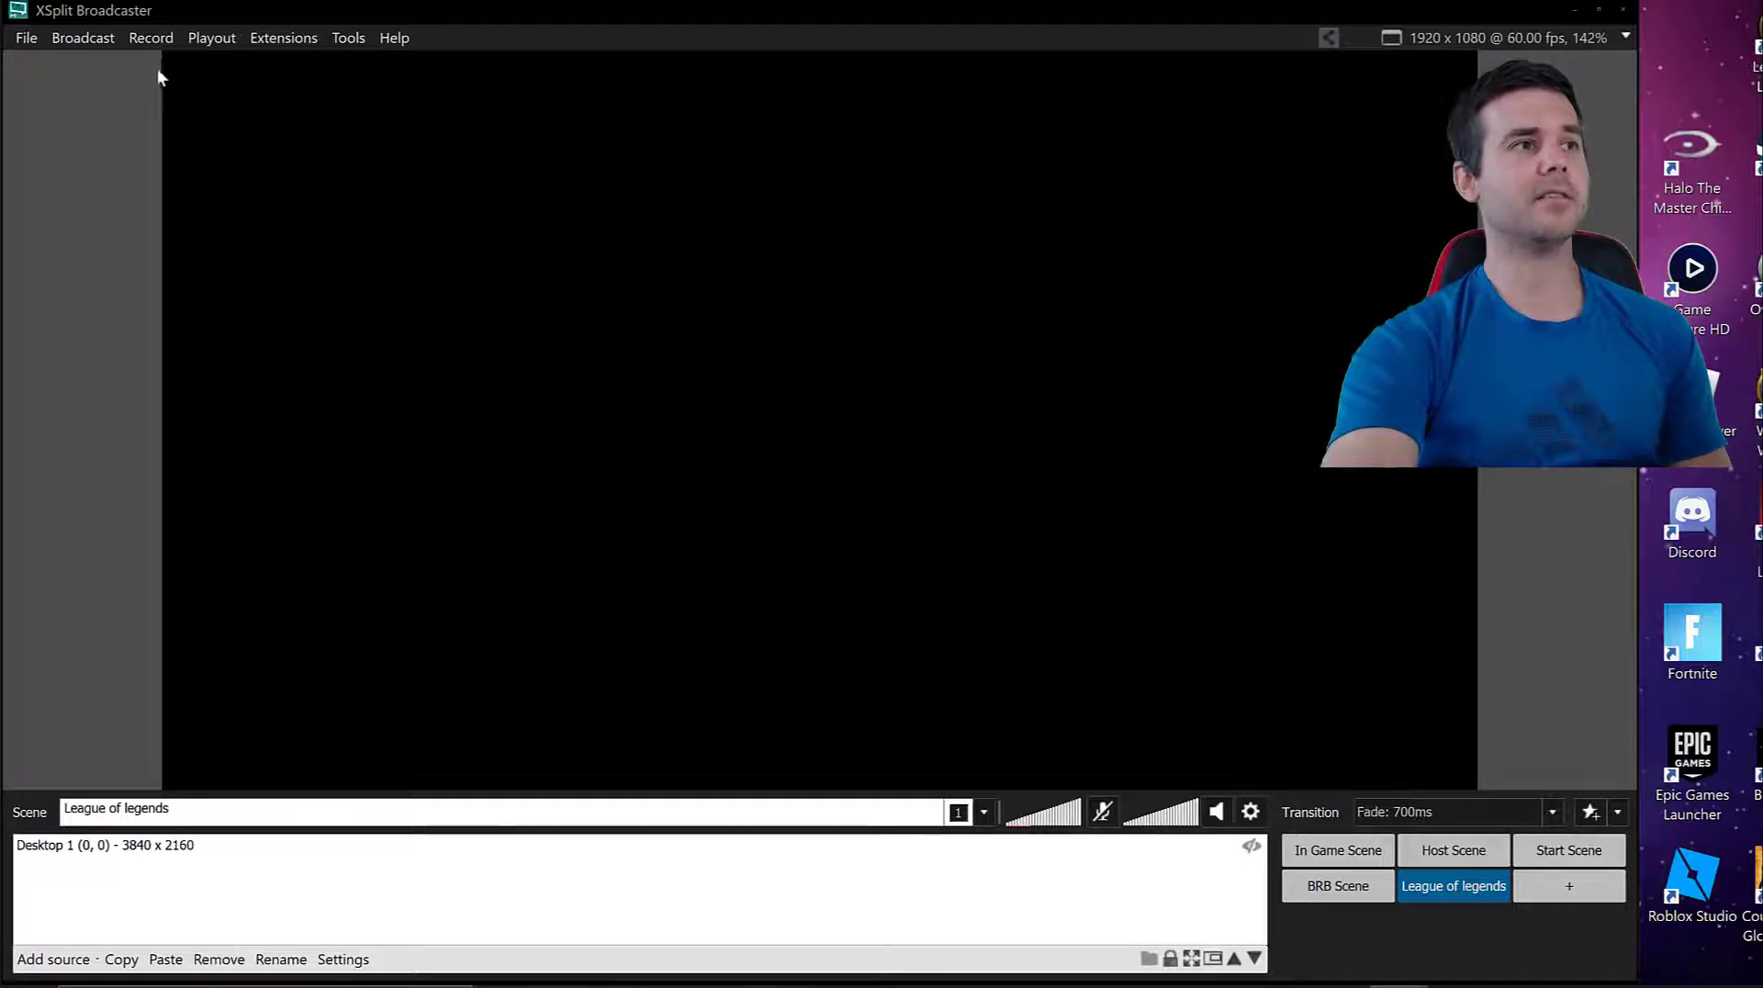
Check the available broadcast outputs and compare them with the local recording options.
click(90, 44)
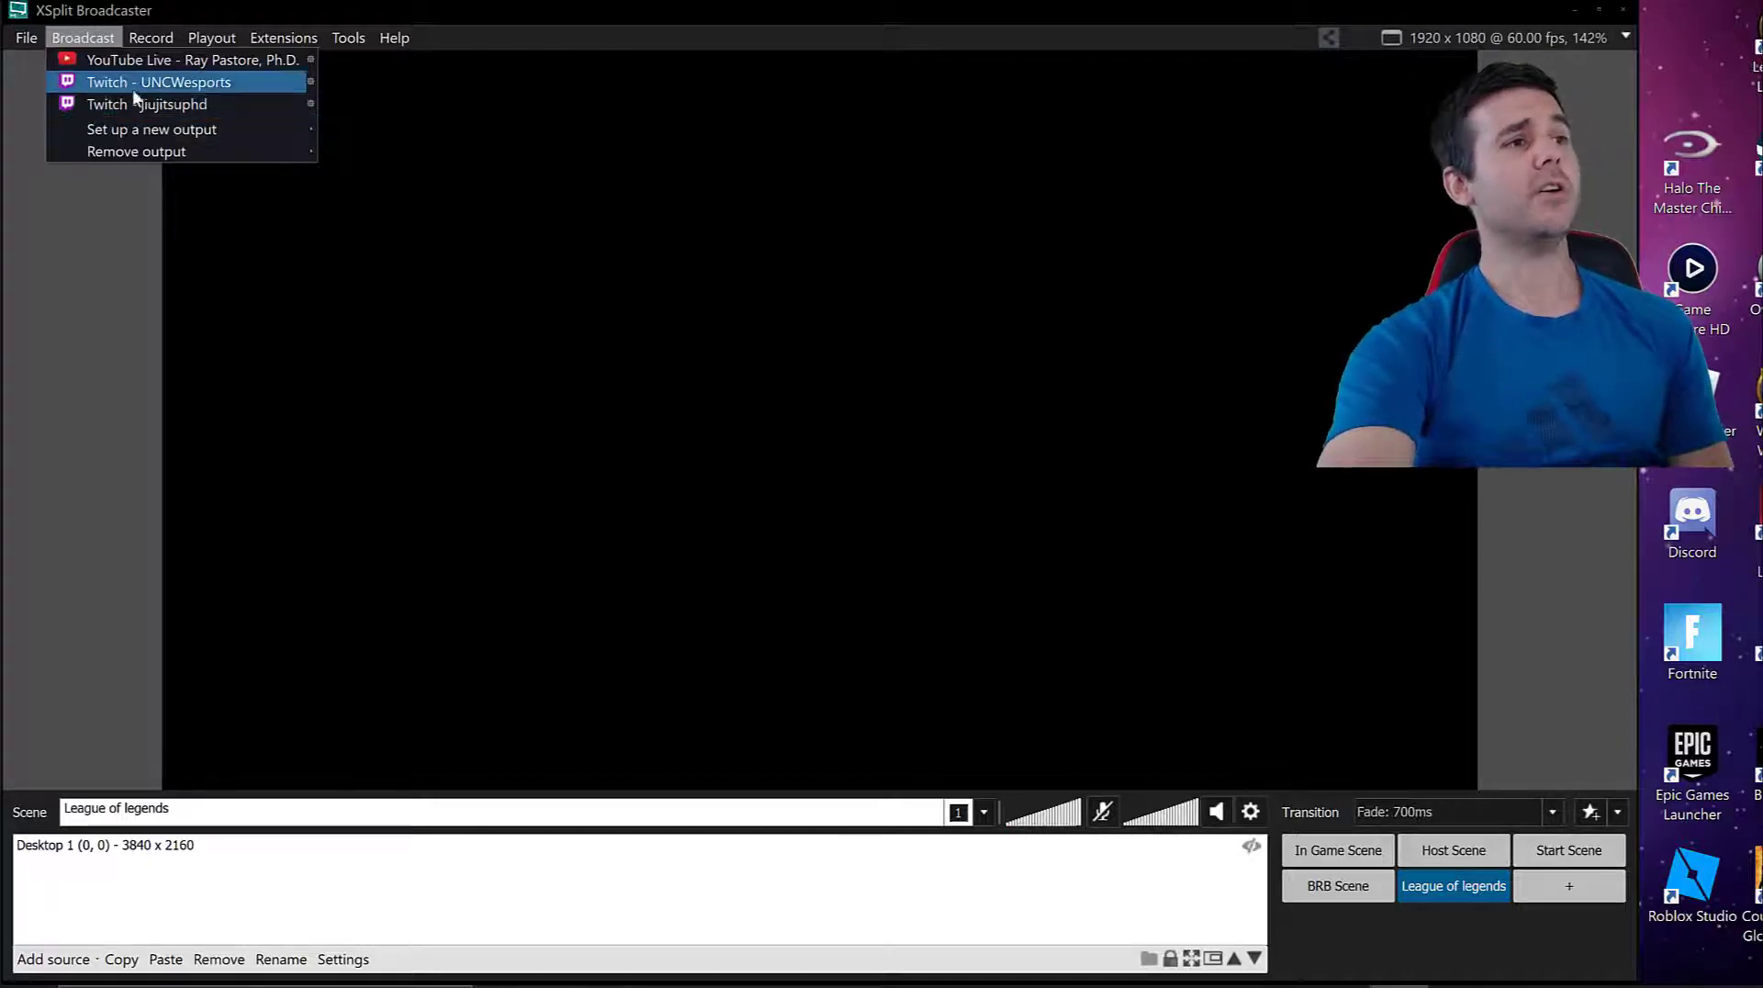
click(147, 42)
click(147, 37)
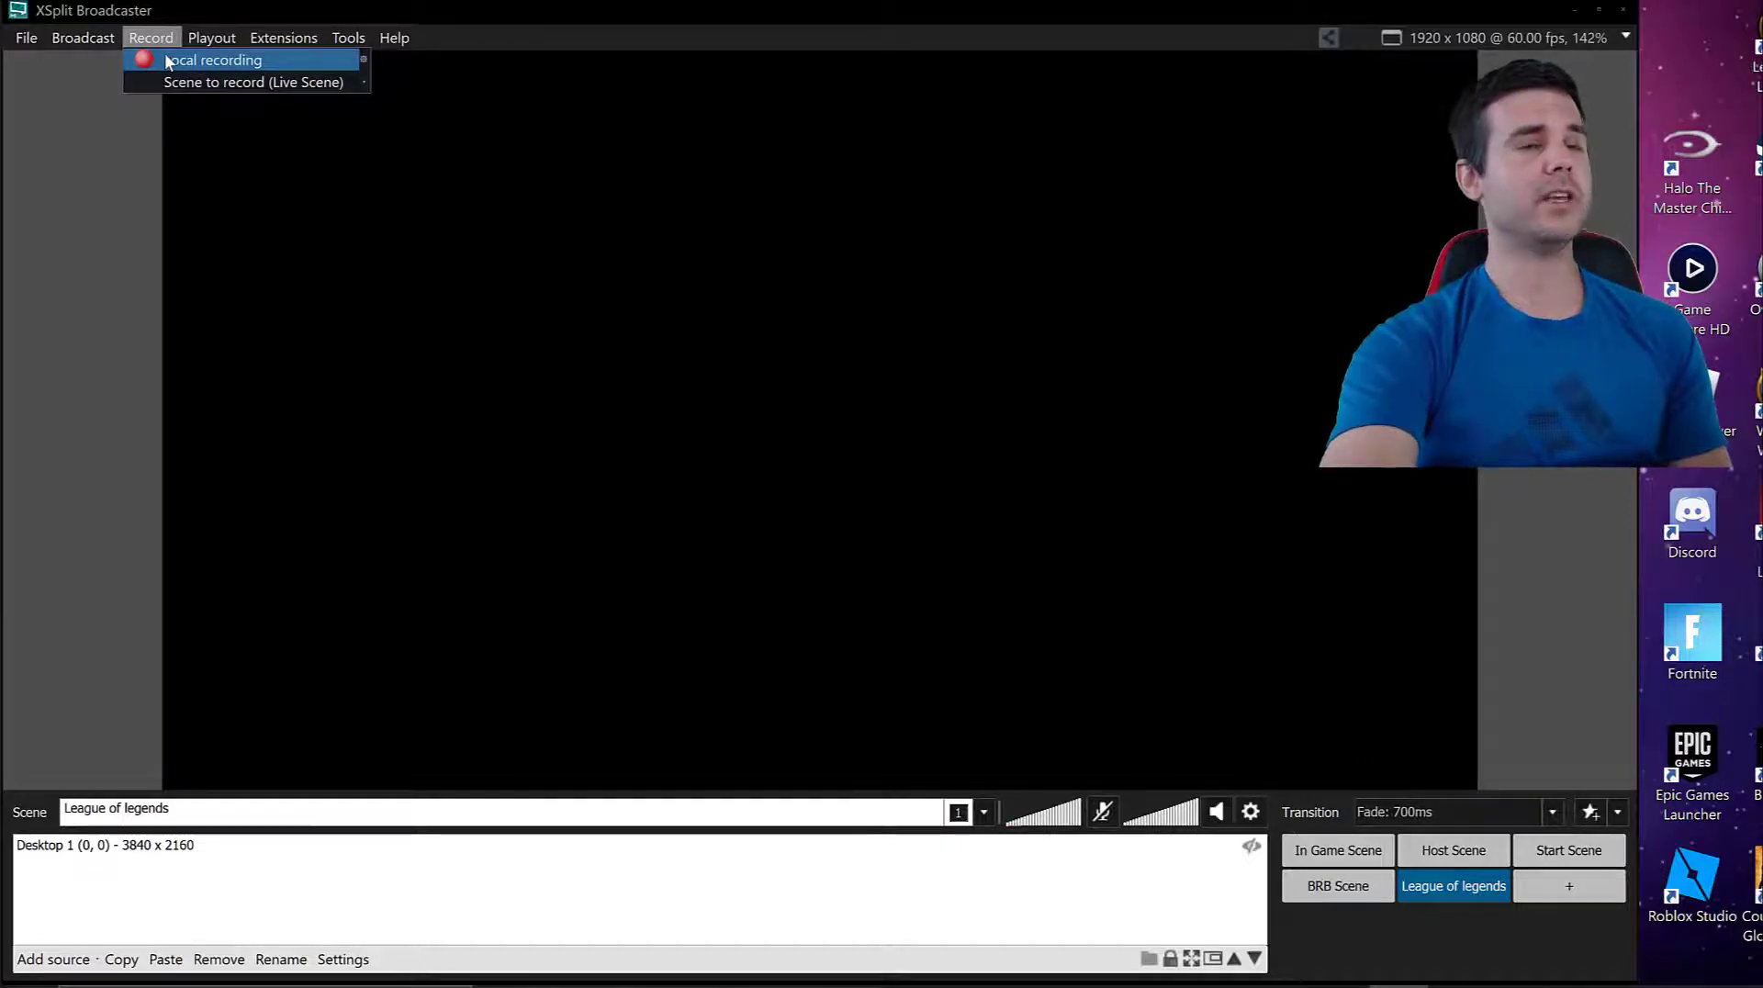
click(164, 37)
click(94, 41)
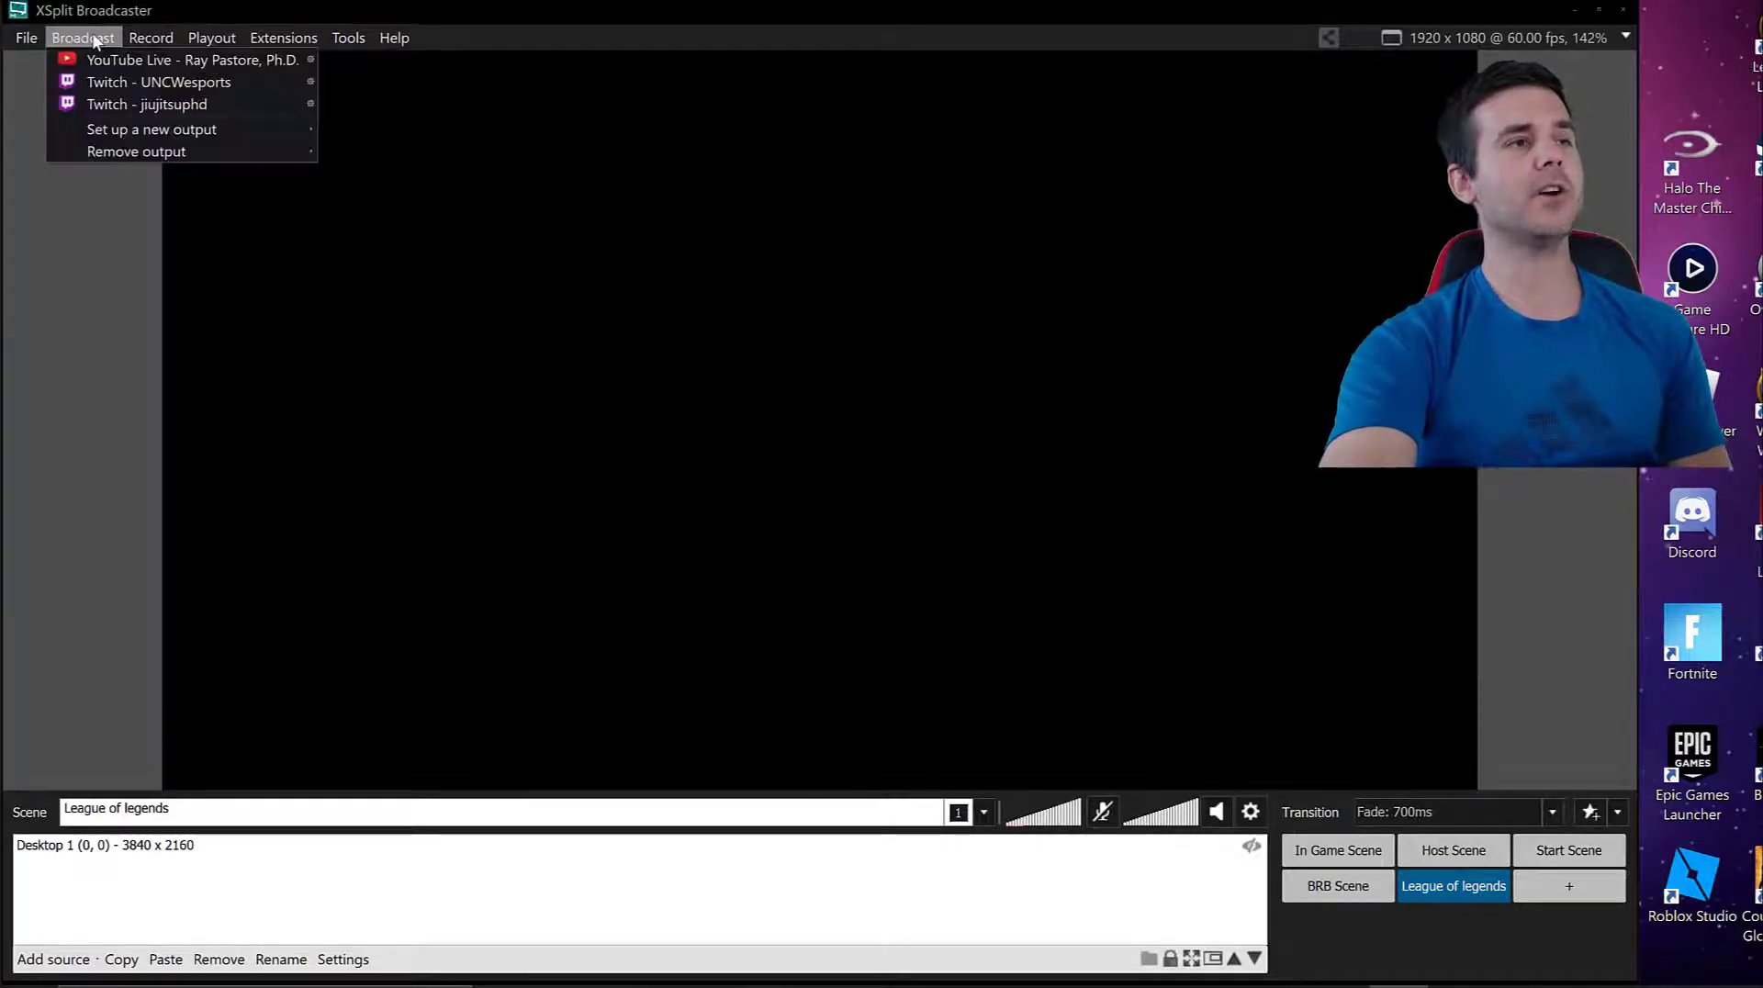
click(146, 38)
click(149, 40)
click(149, 39)
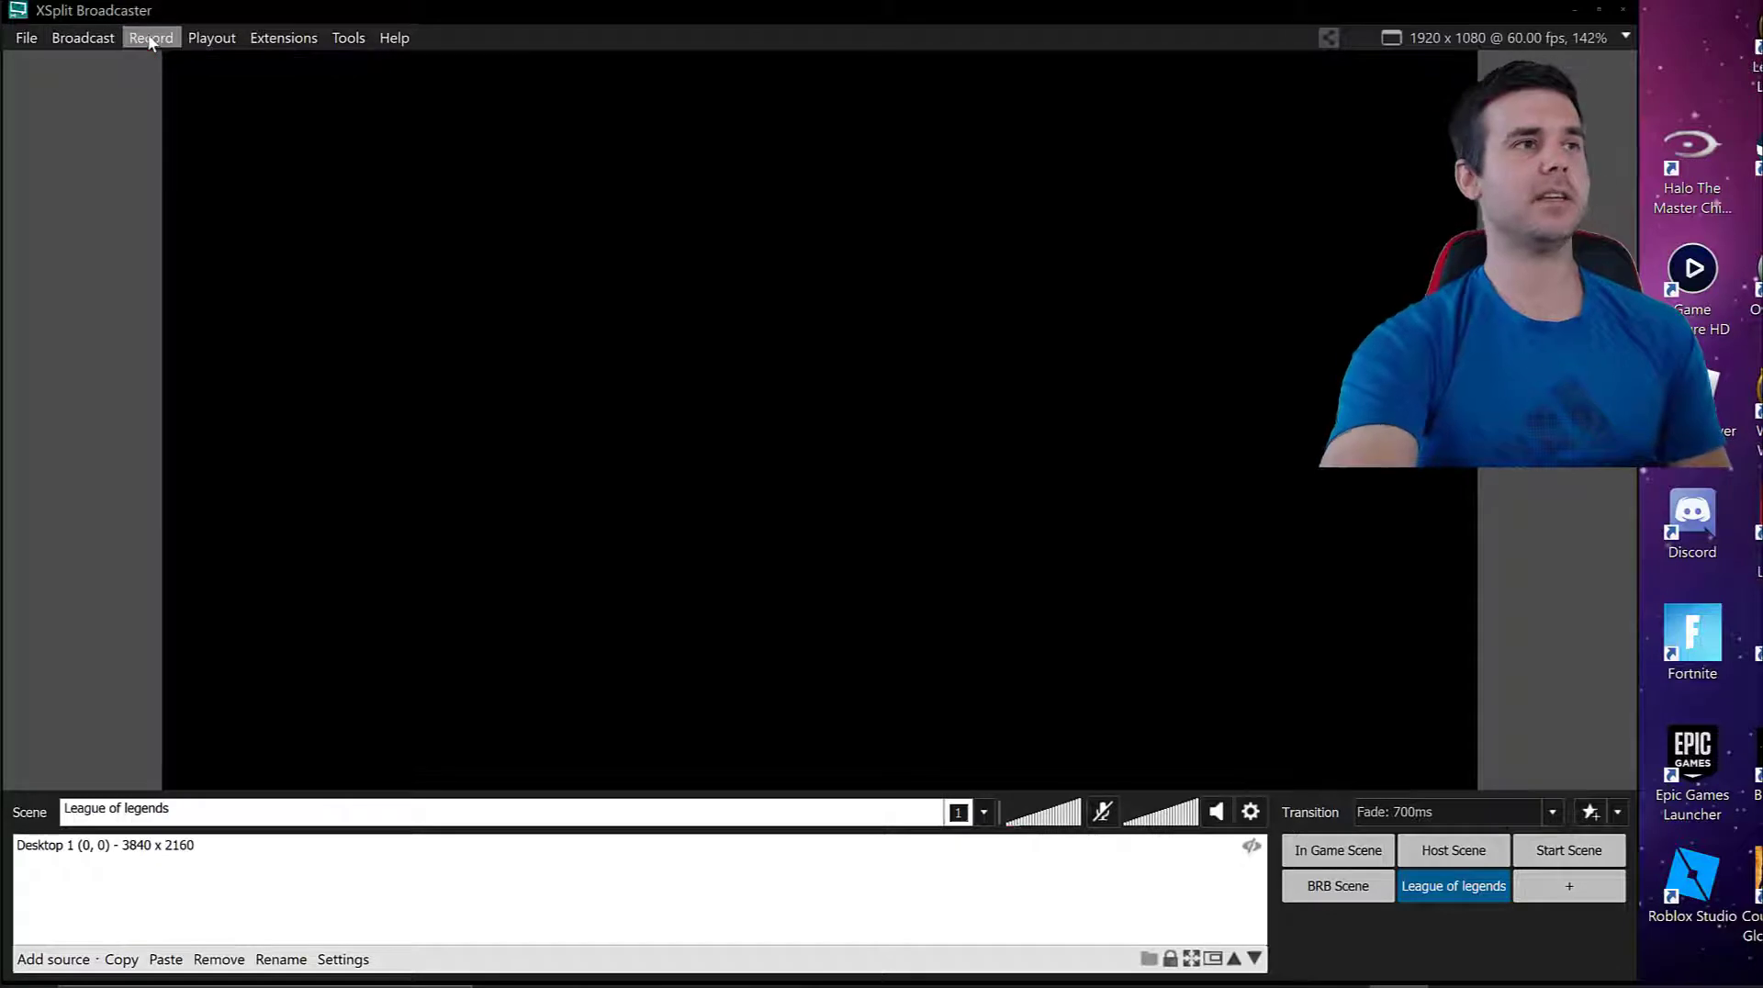
click(148, 40)
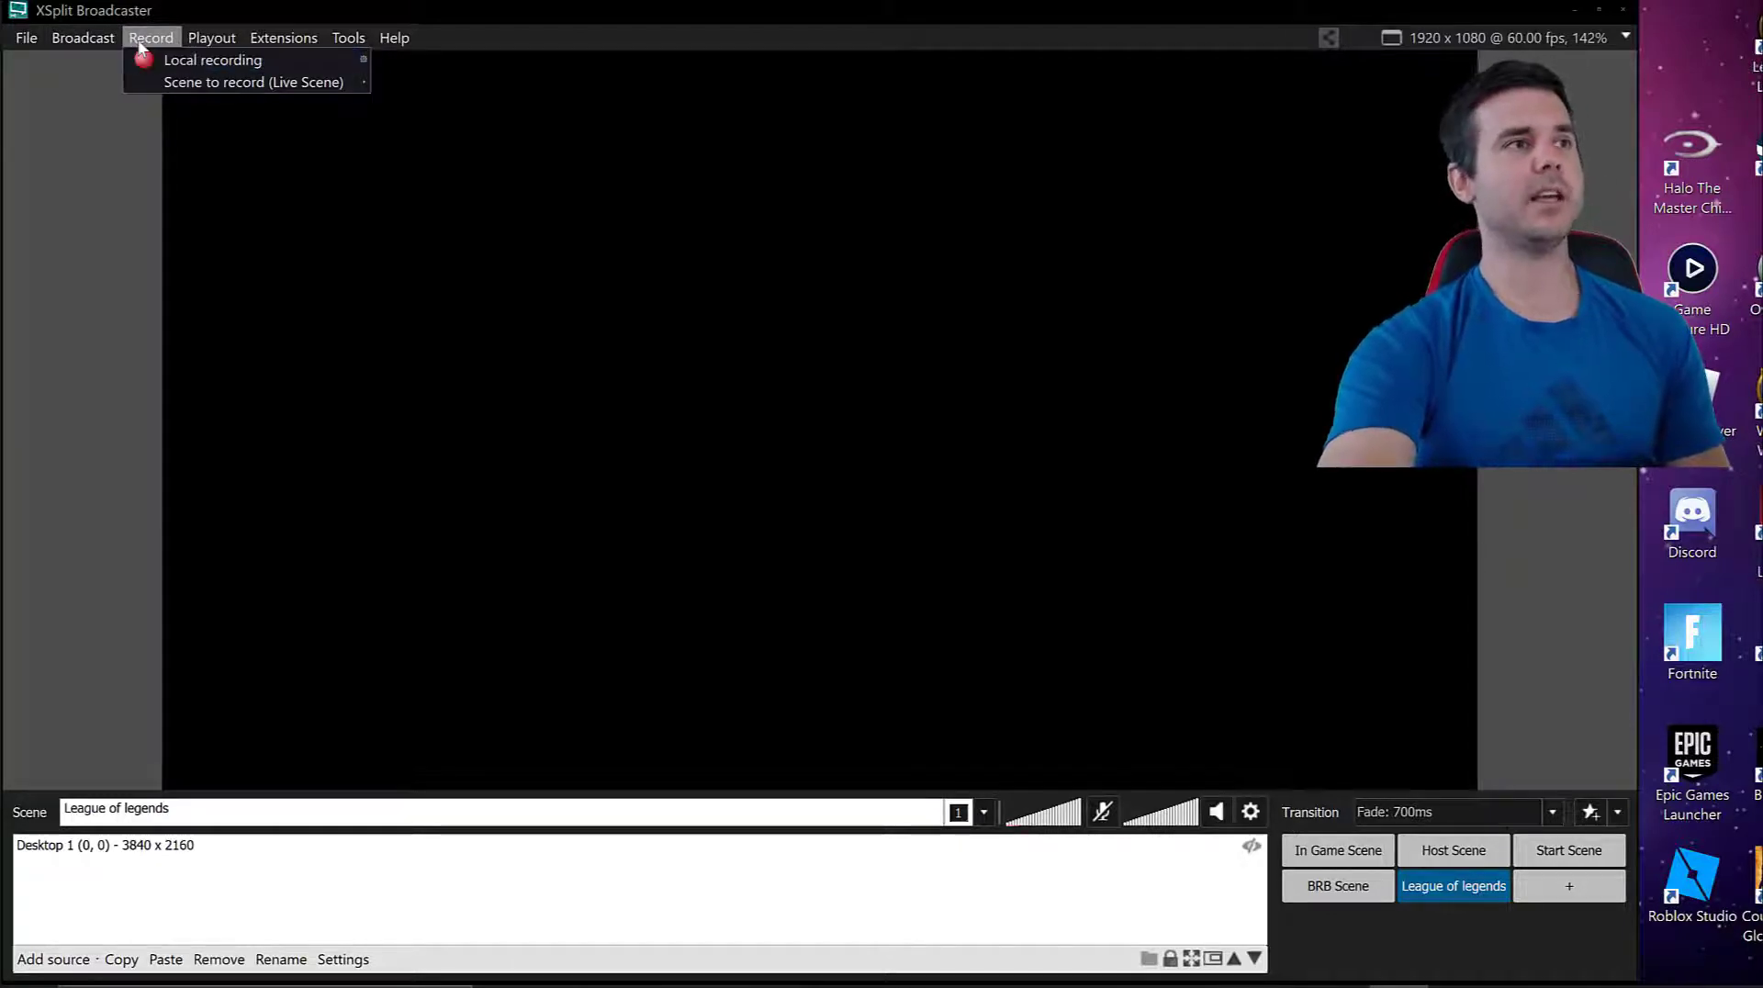
click(147, 38)
click(84, 38)
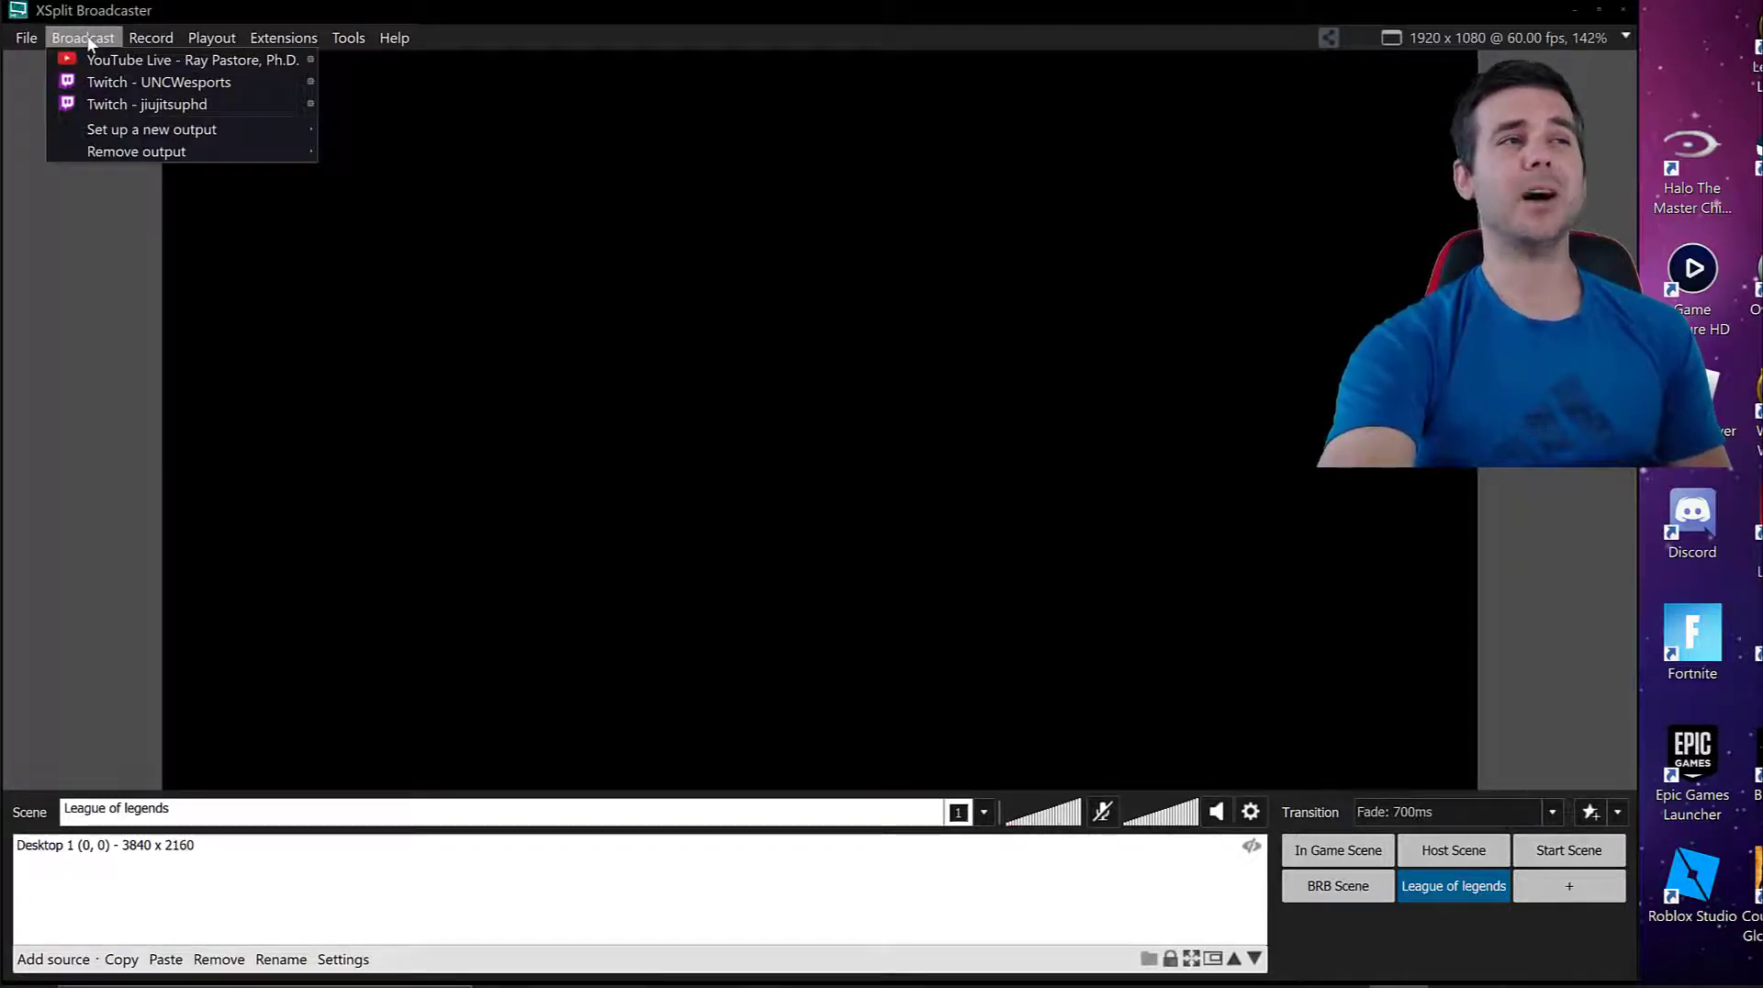
click(92, 39)
click(92, 39)
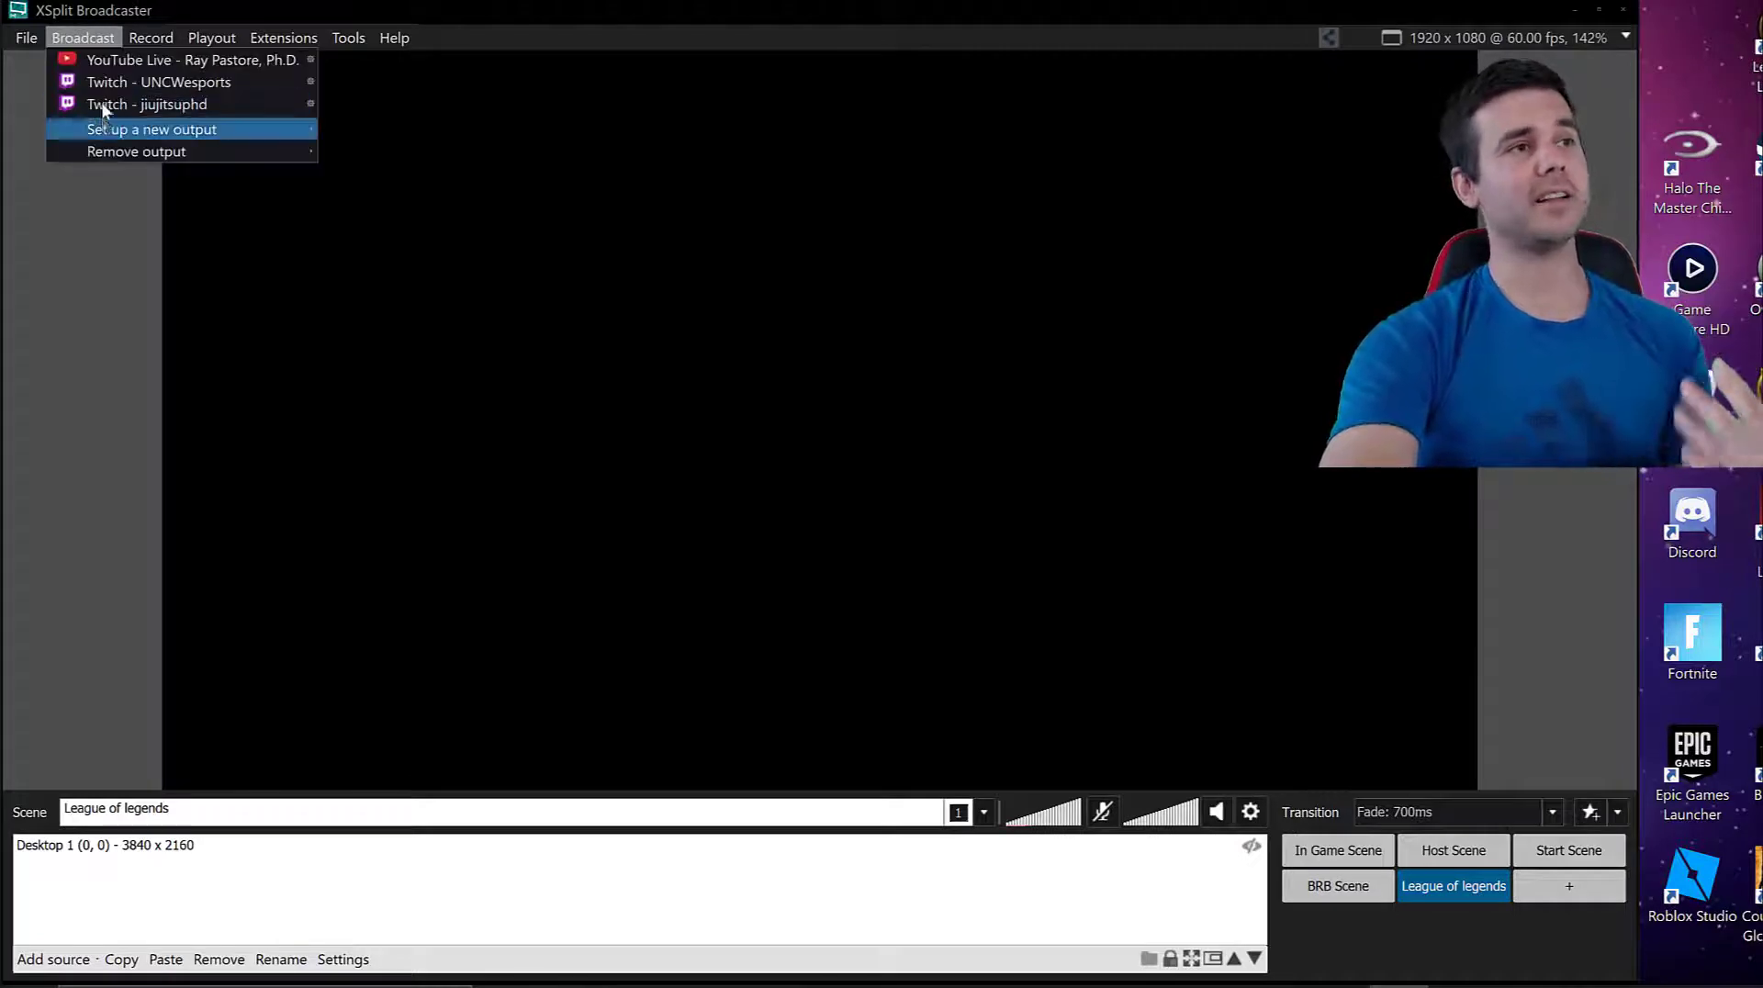
click(93, 38)
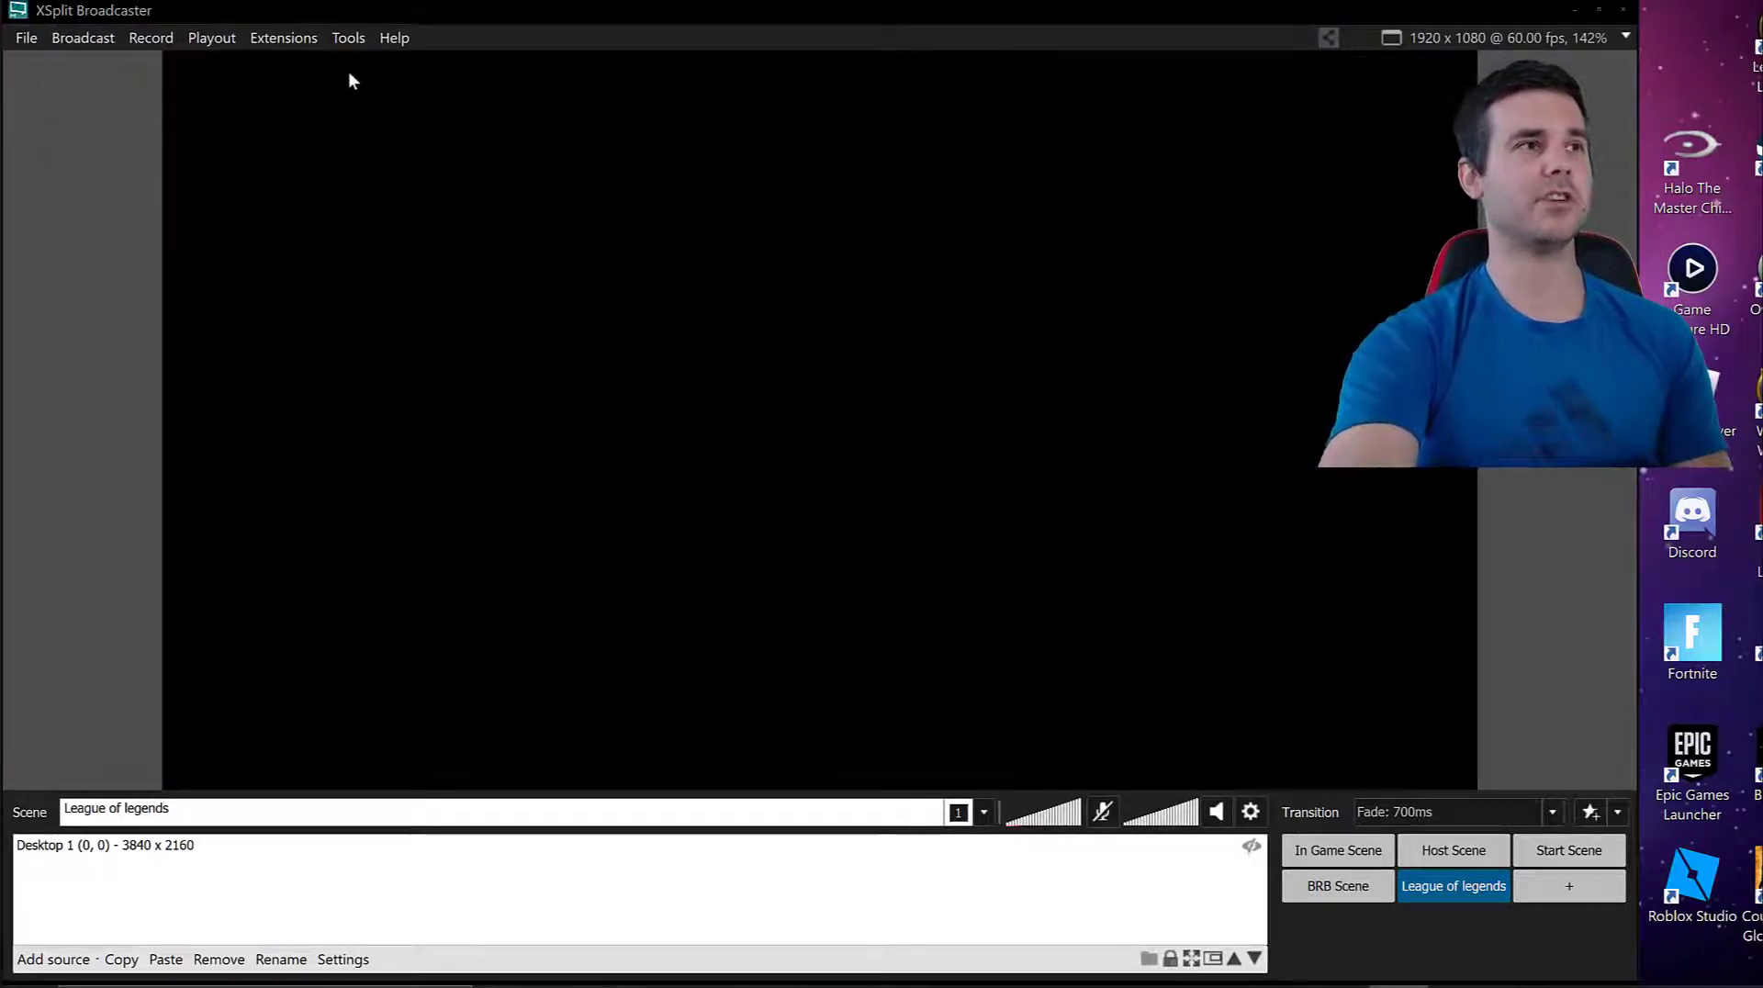
Open the properties of the second Twitch output, review its video bitrate setting, and cancel without changes.
click(75, 40)
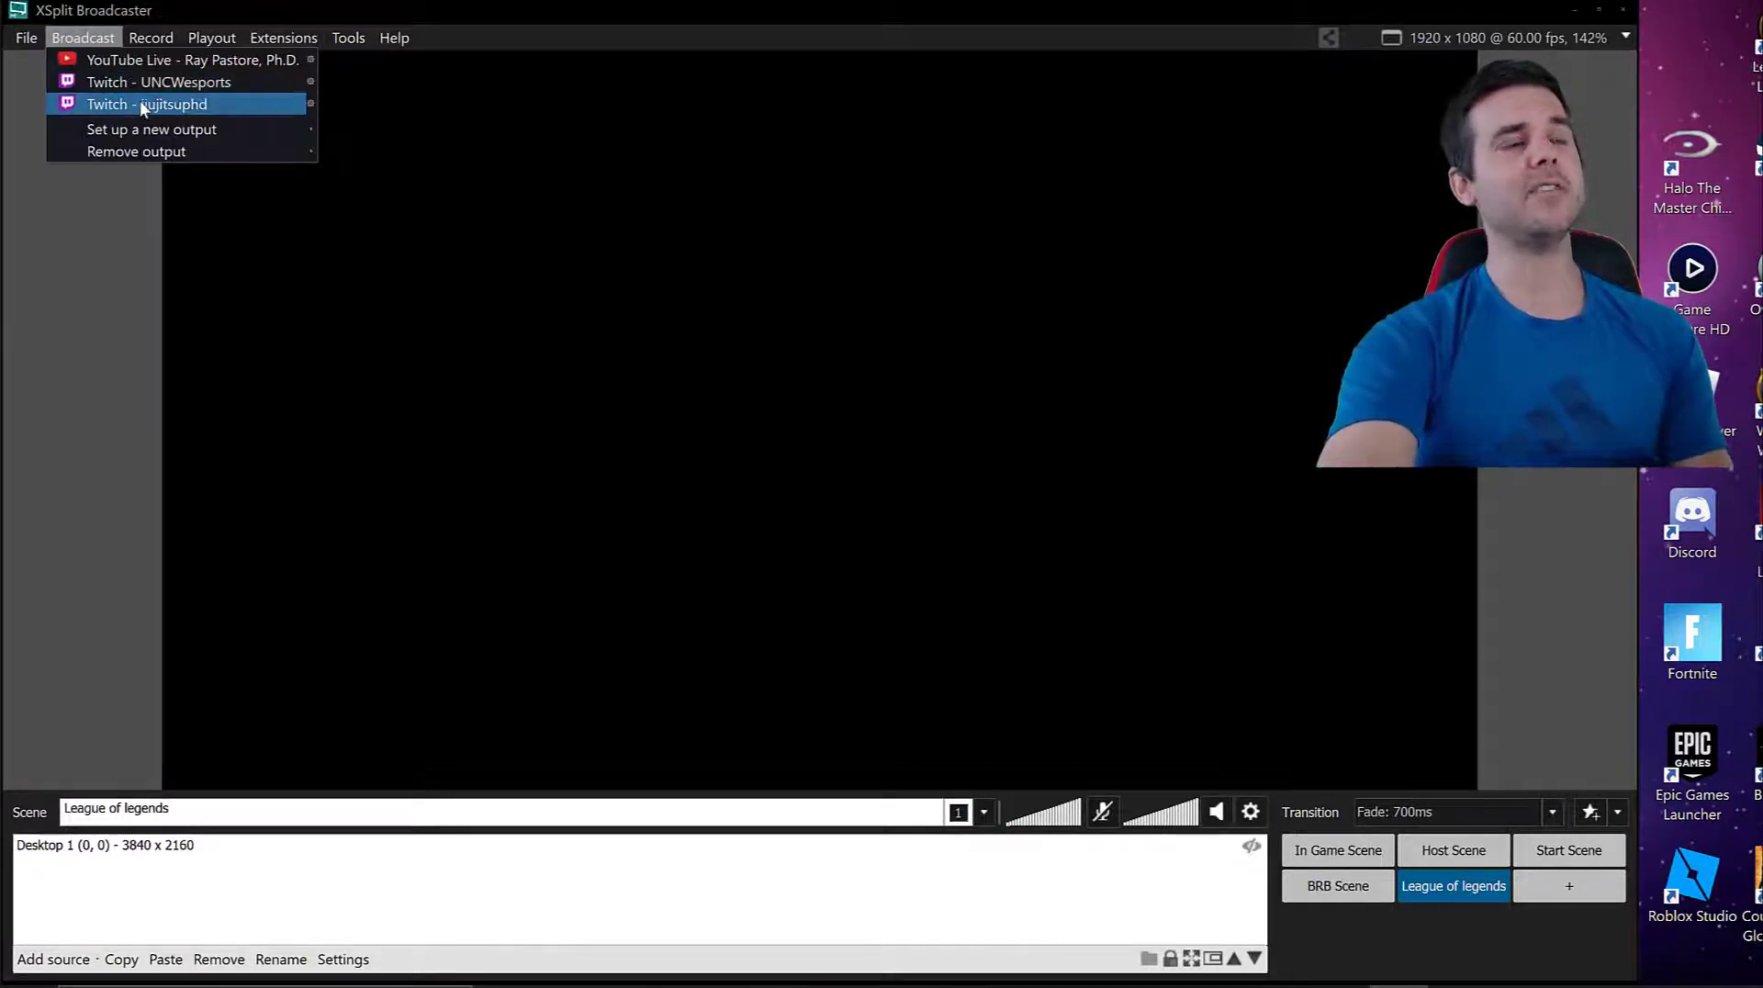
click(310, 103)
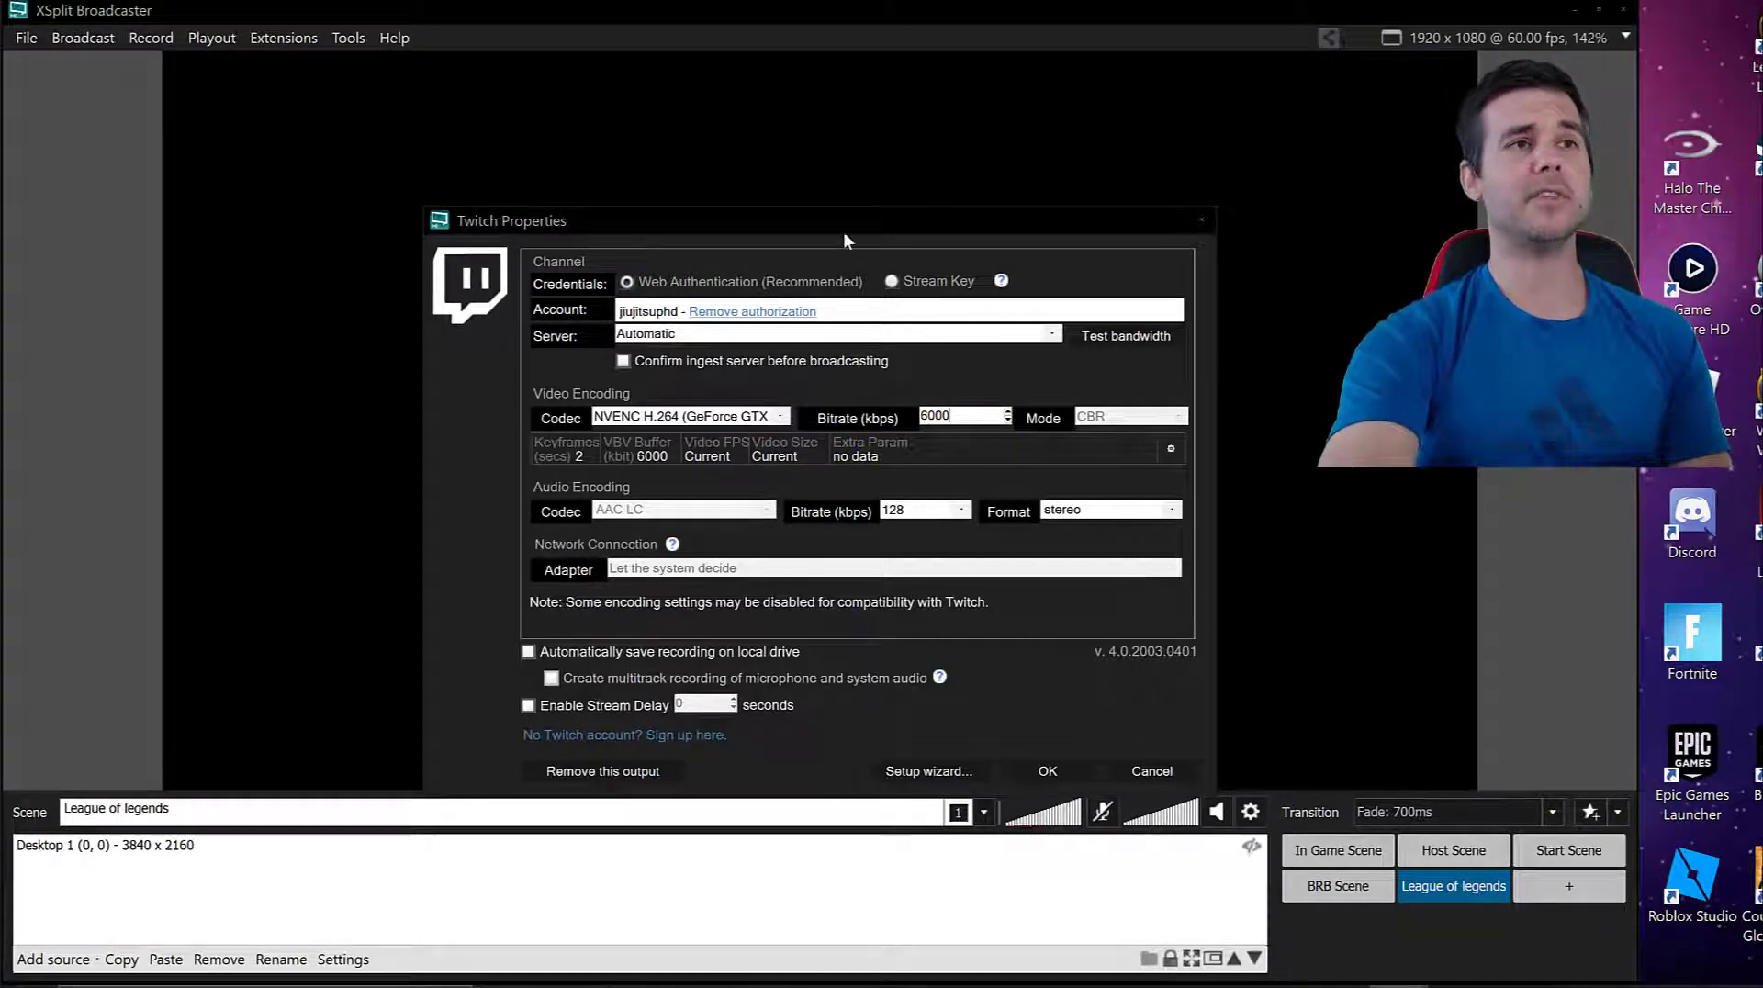
drag(842, 231, 843, 125)
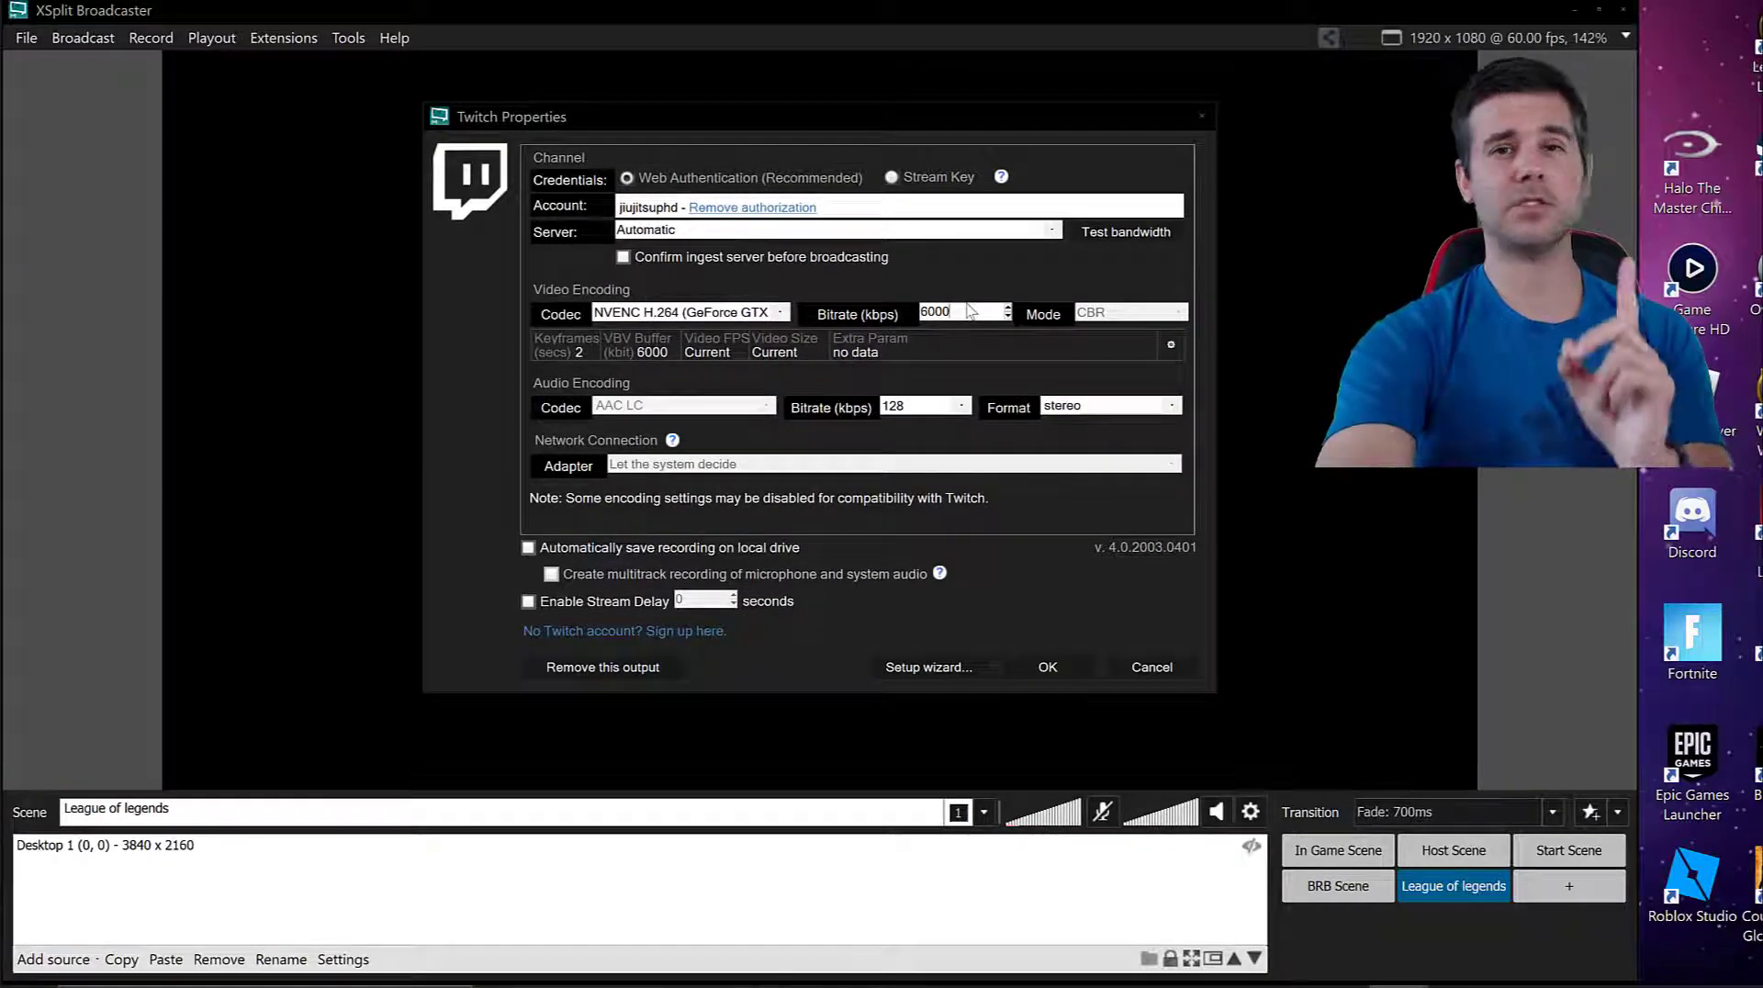
click(1141, 666)
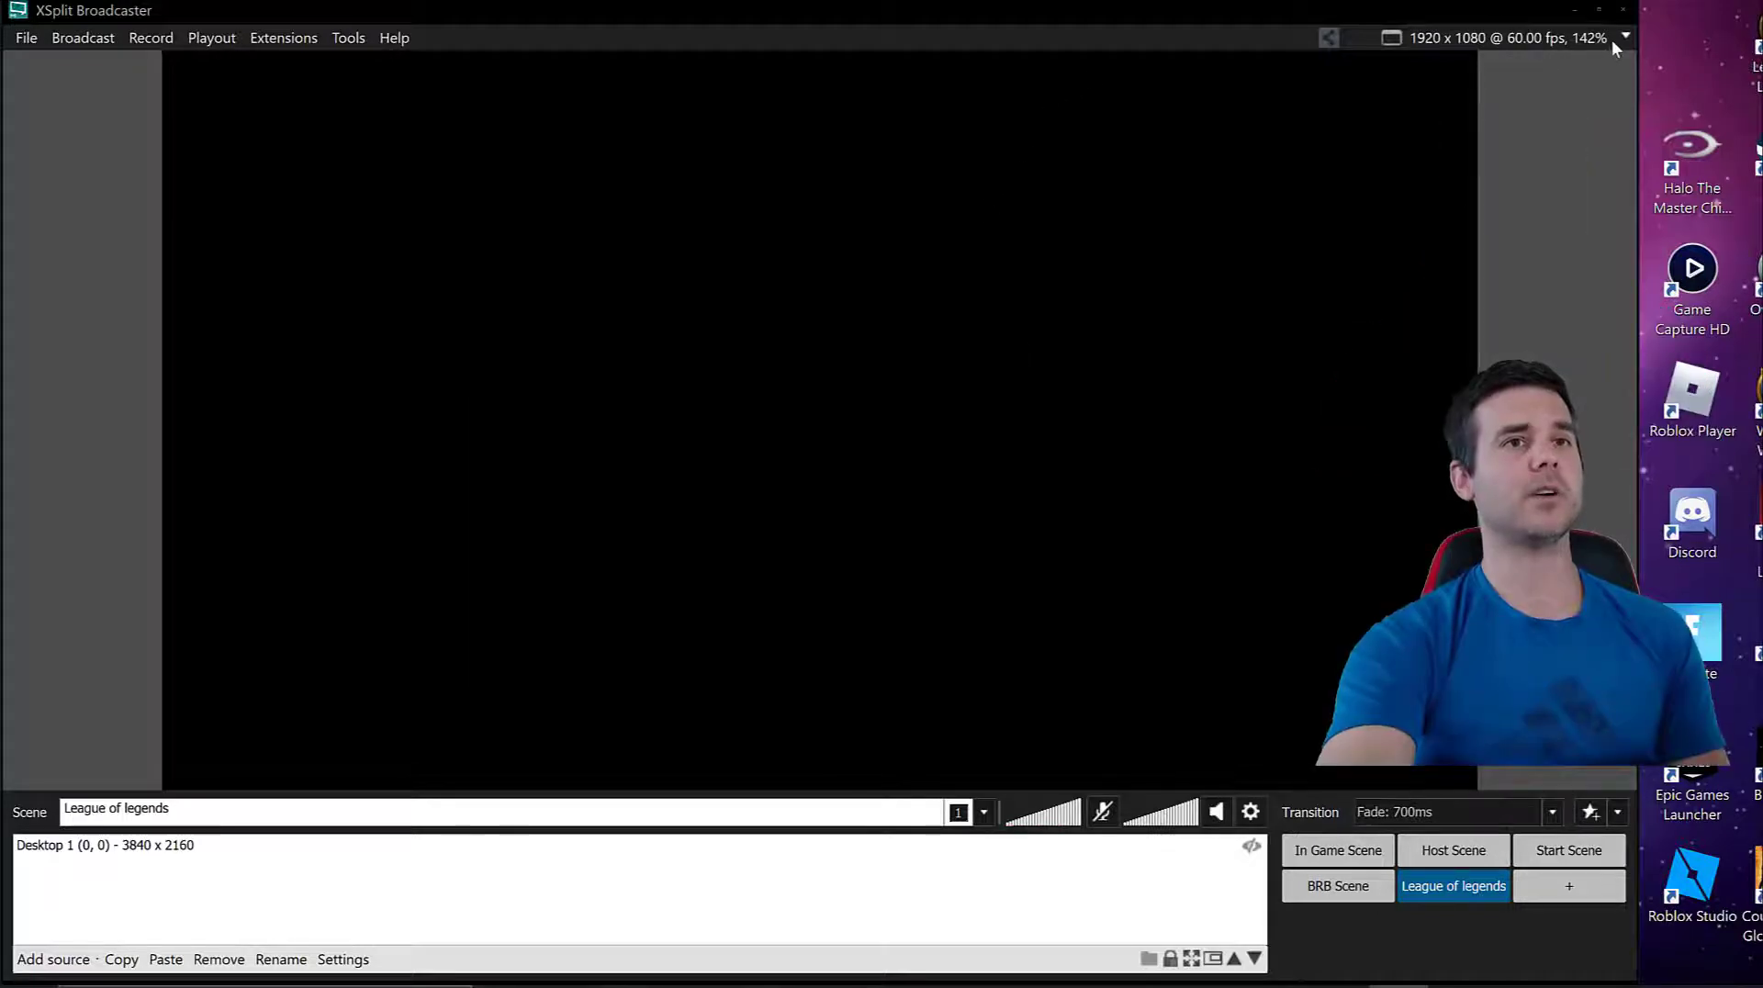
Switch the stage resolution to 1280 x 720 (720p) and return it to 1920 x 1080 (1080p).
click(1613, 42)
mouse_move(1575, 74)
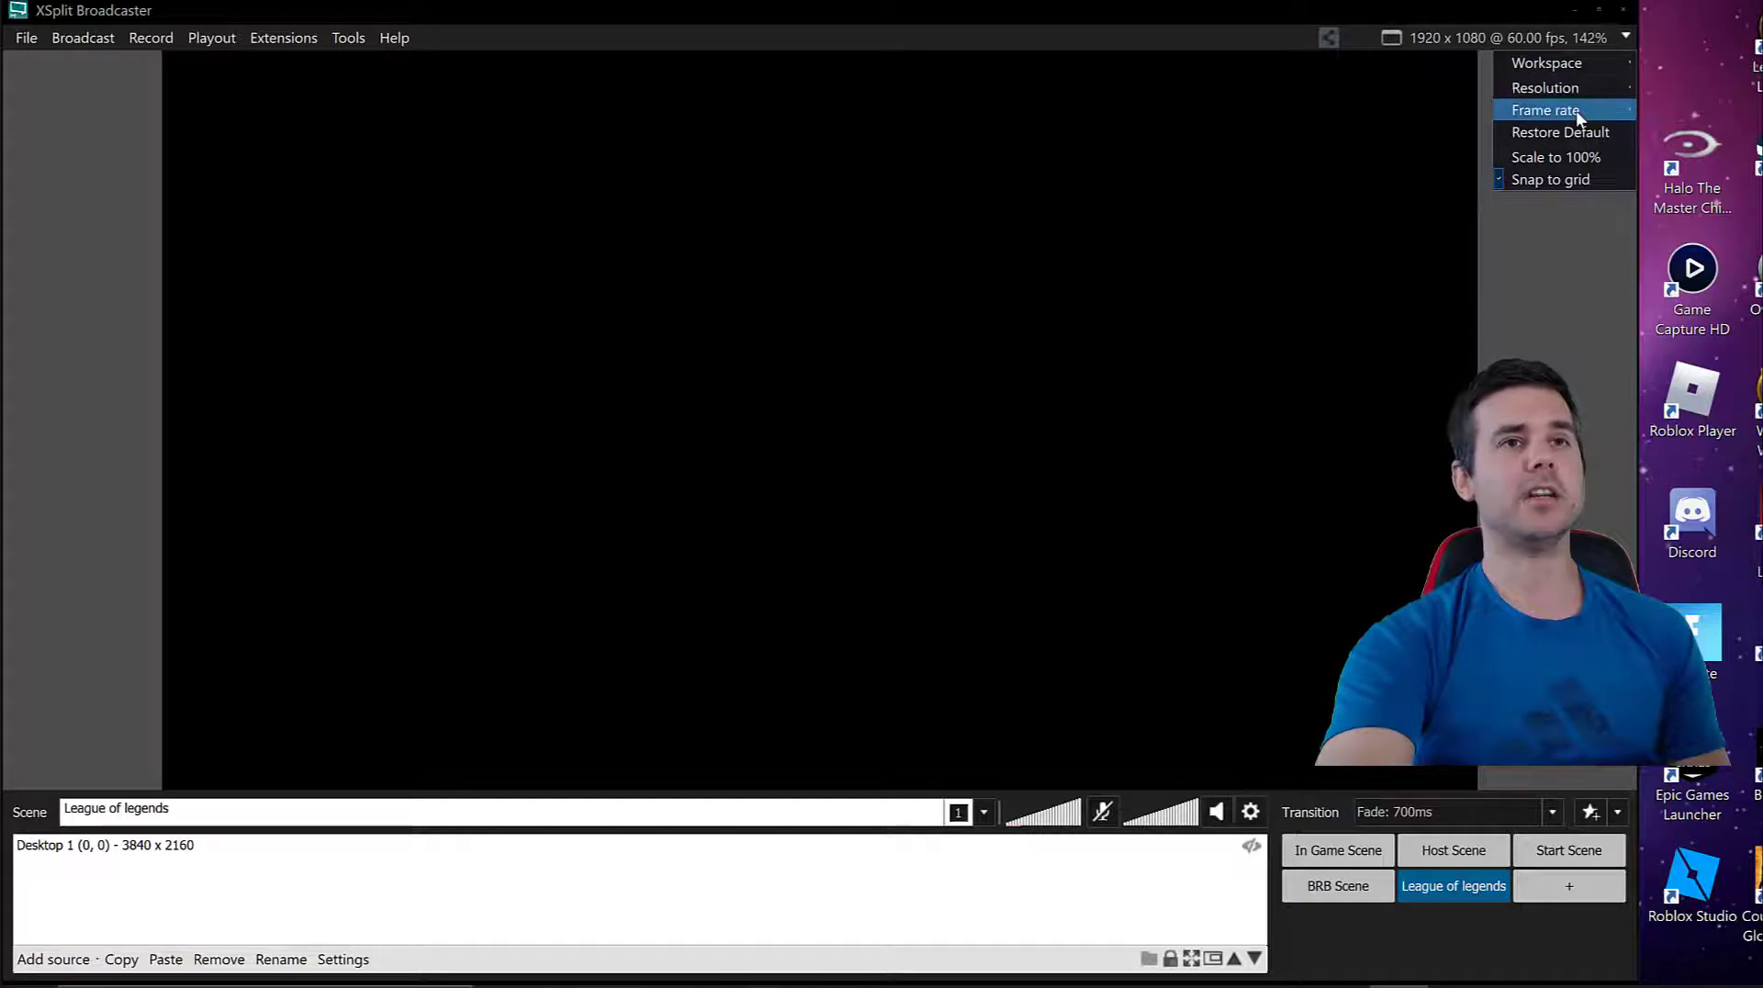
mouse_move(1576, 111)
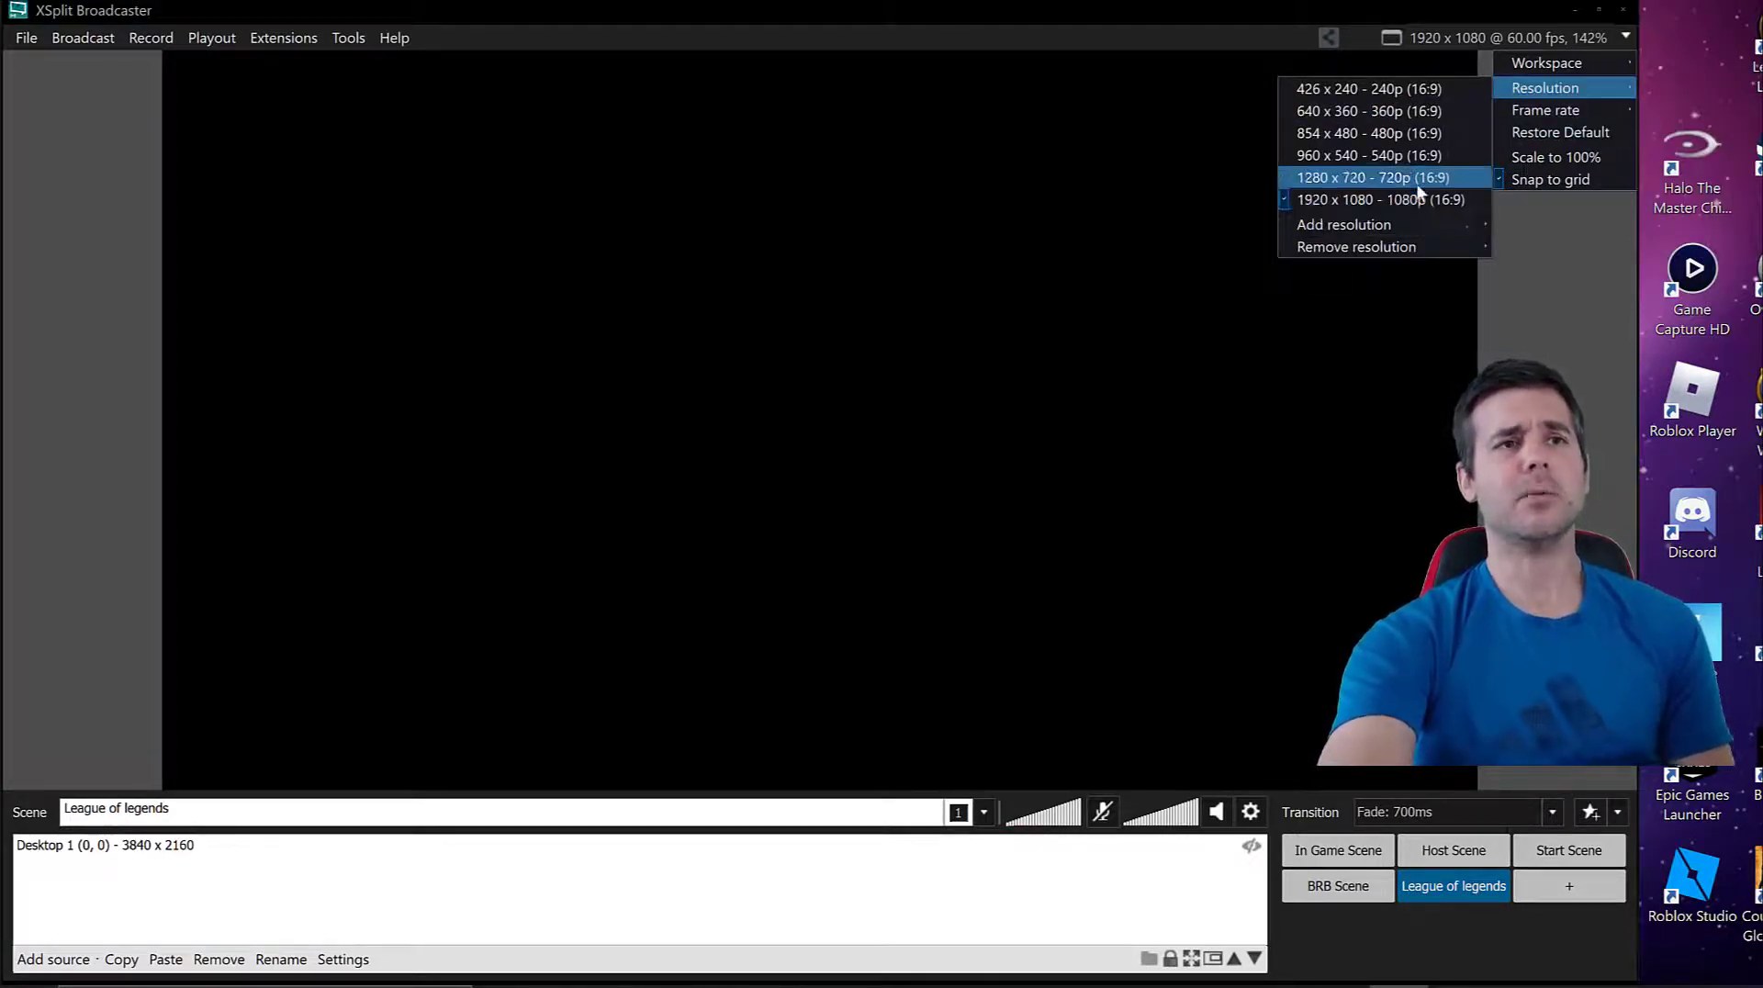
click(1418, 184)
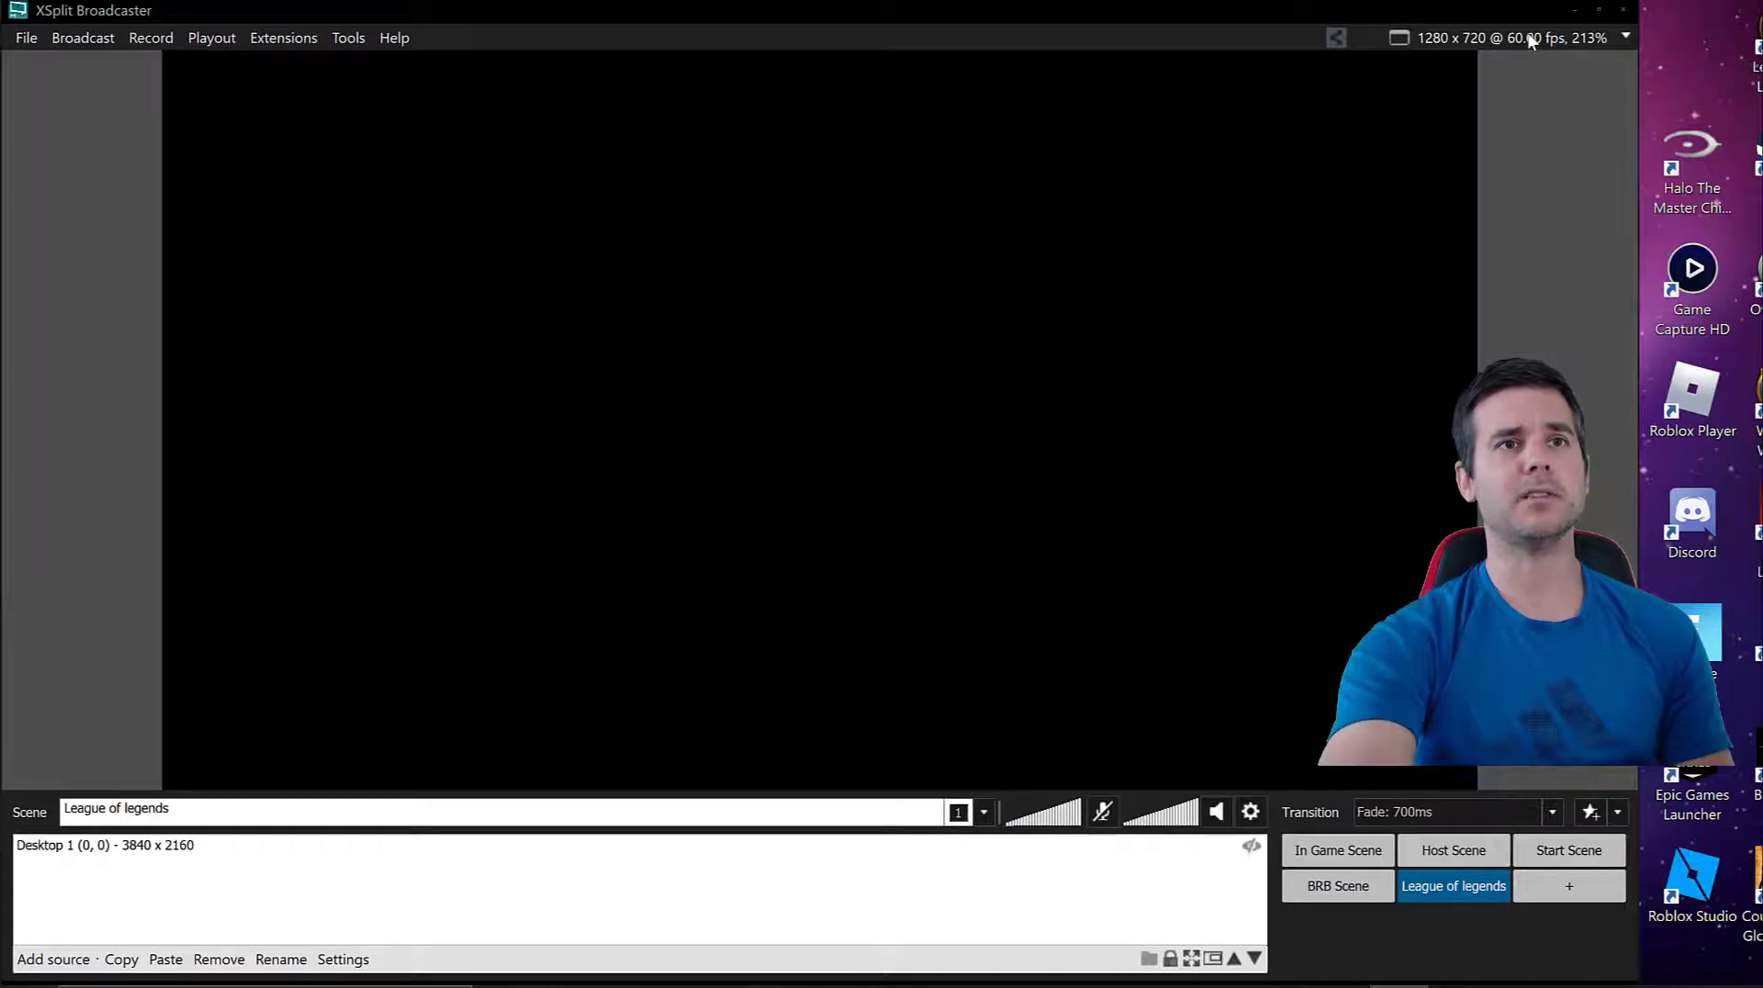
click(1531, 41)
mouse_move(1531, 85)
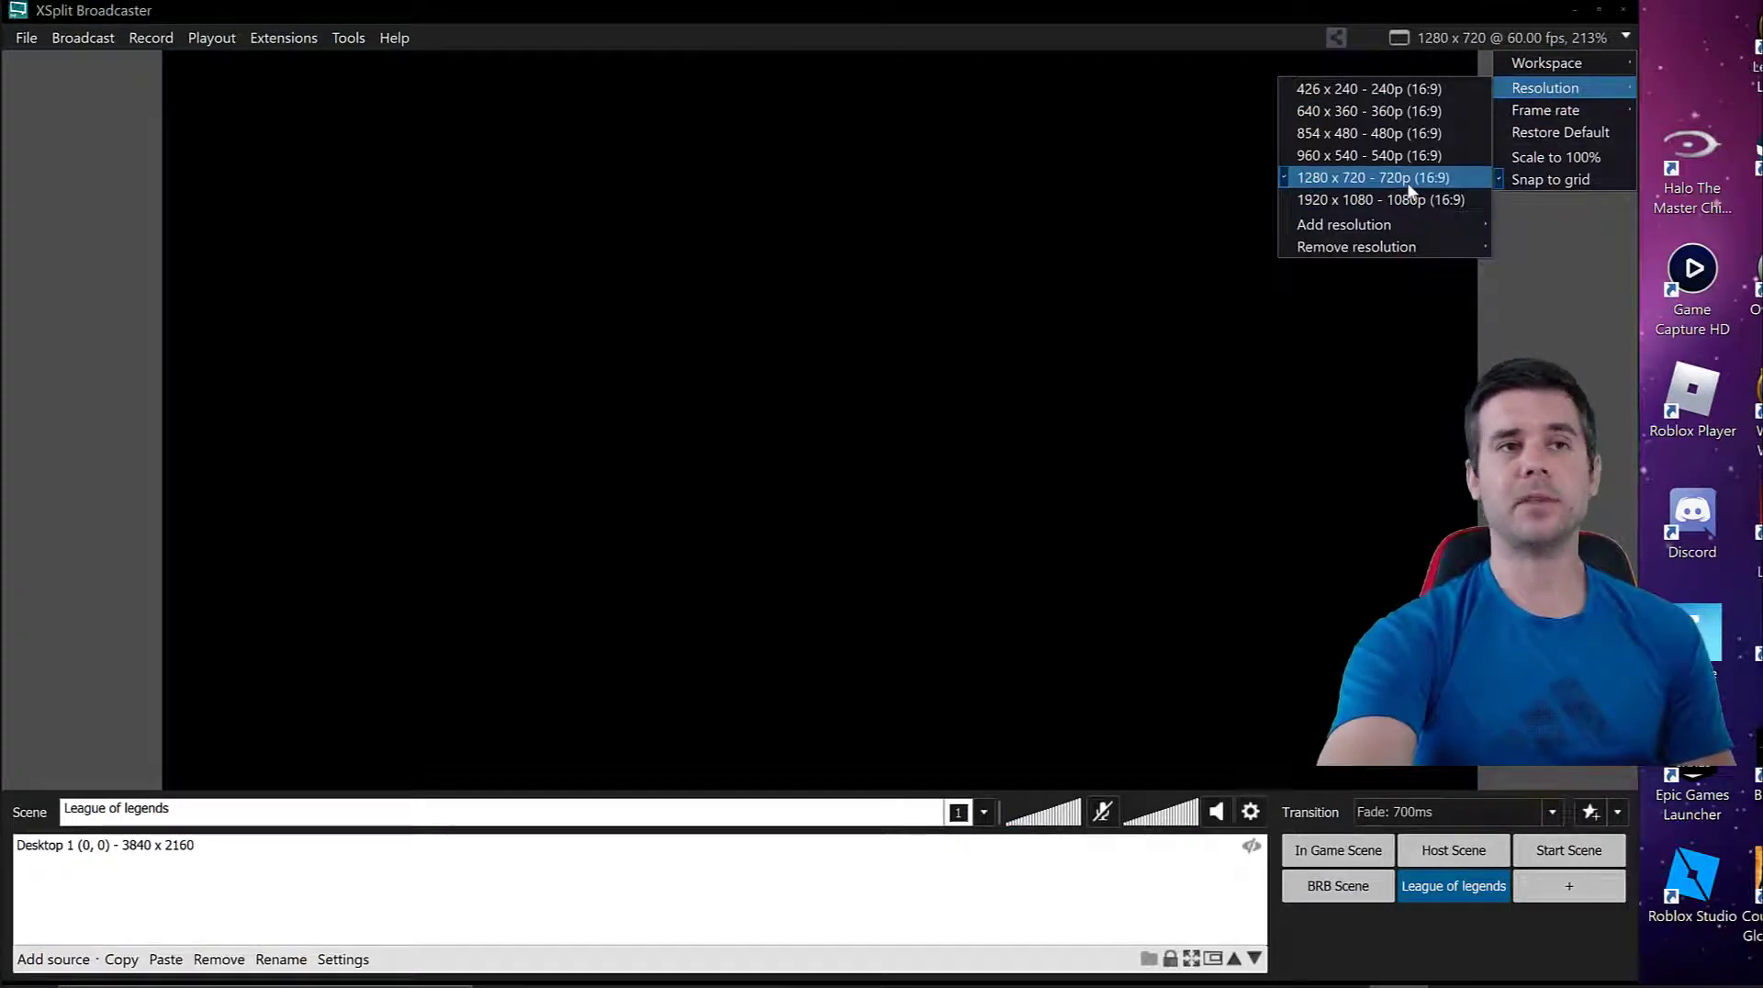
click(1411, 202)
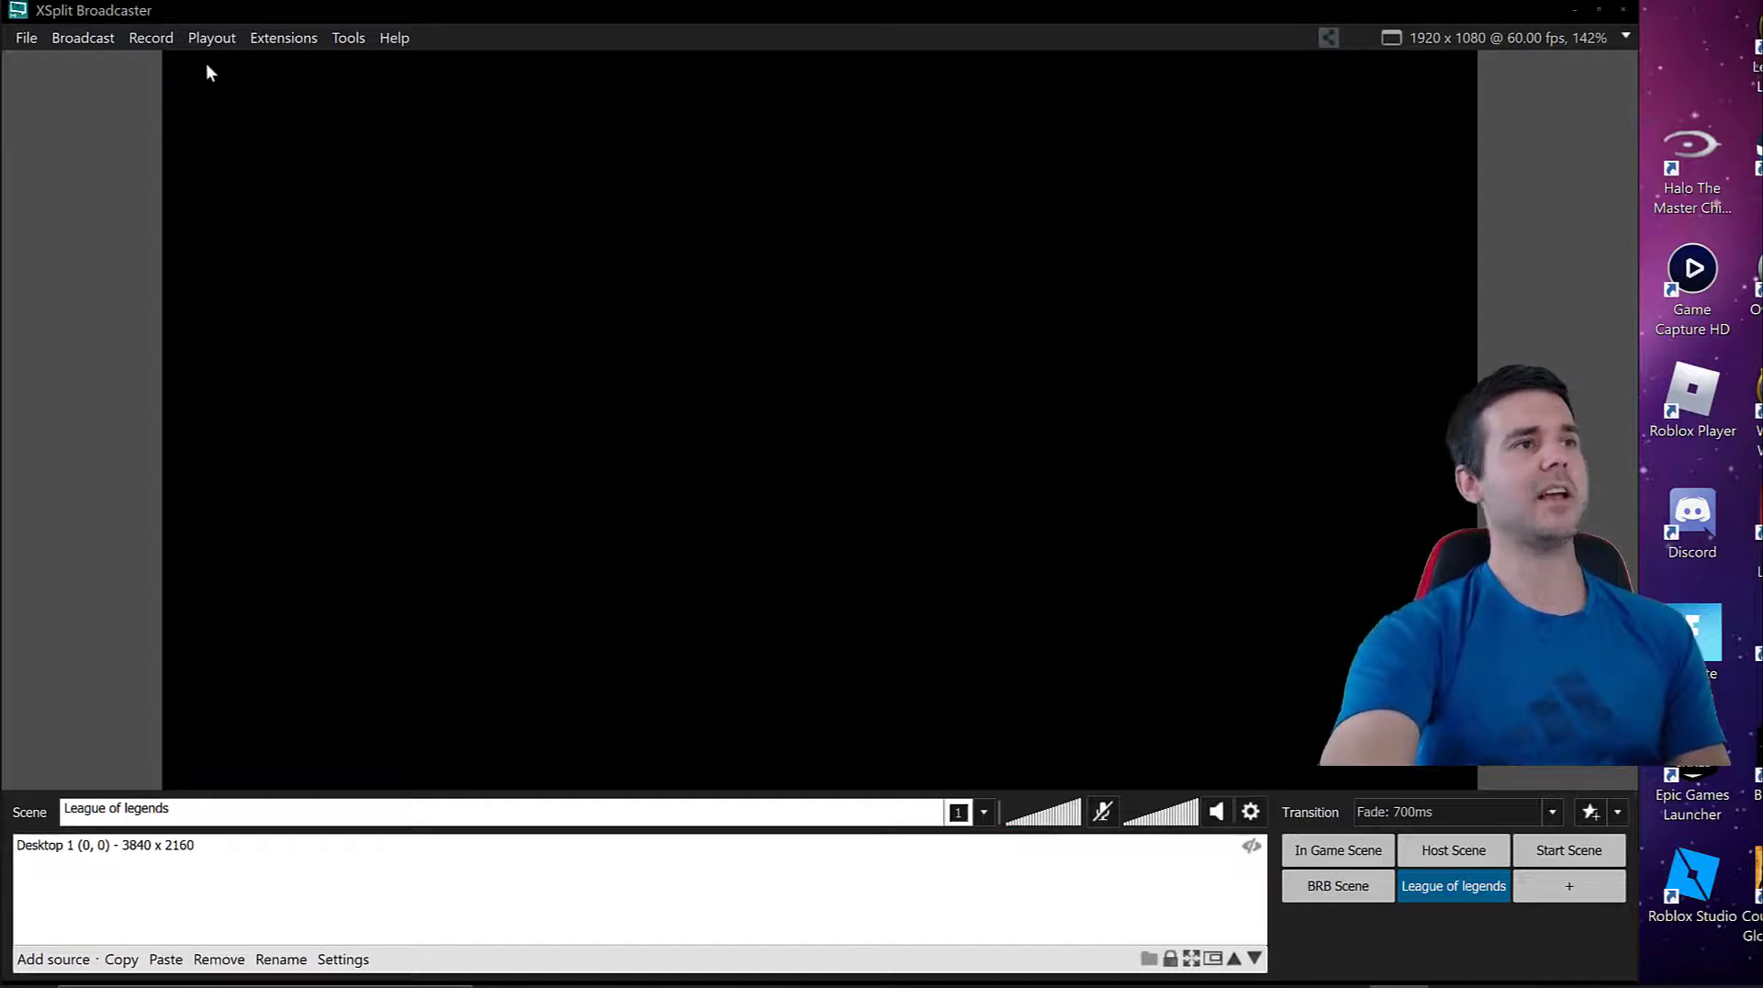
Look through the available broadcast, recording, playout, extension and tool options.
click(85, 38)
click(97, 39)
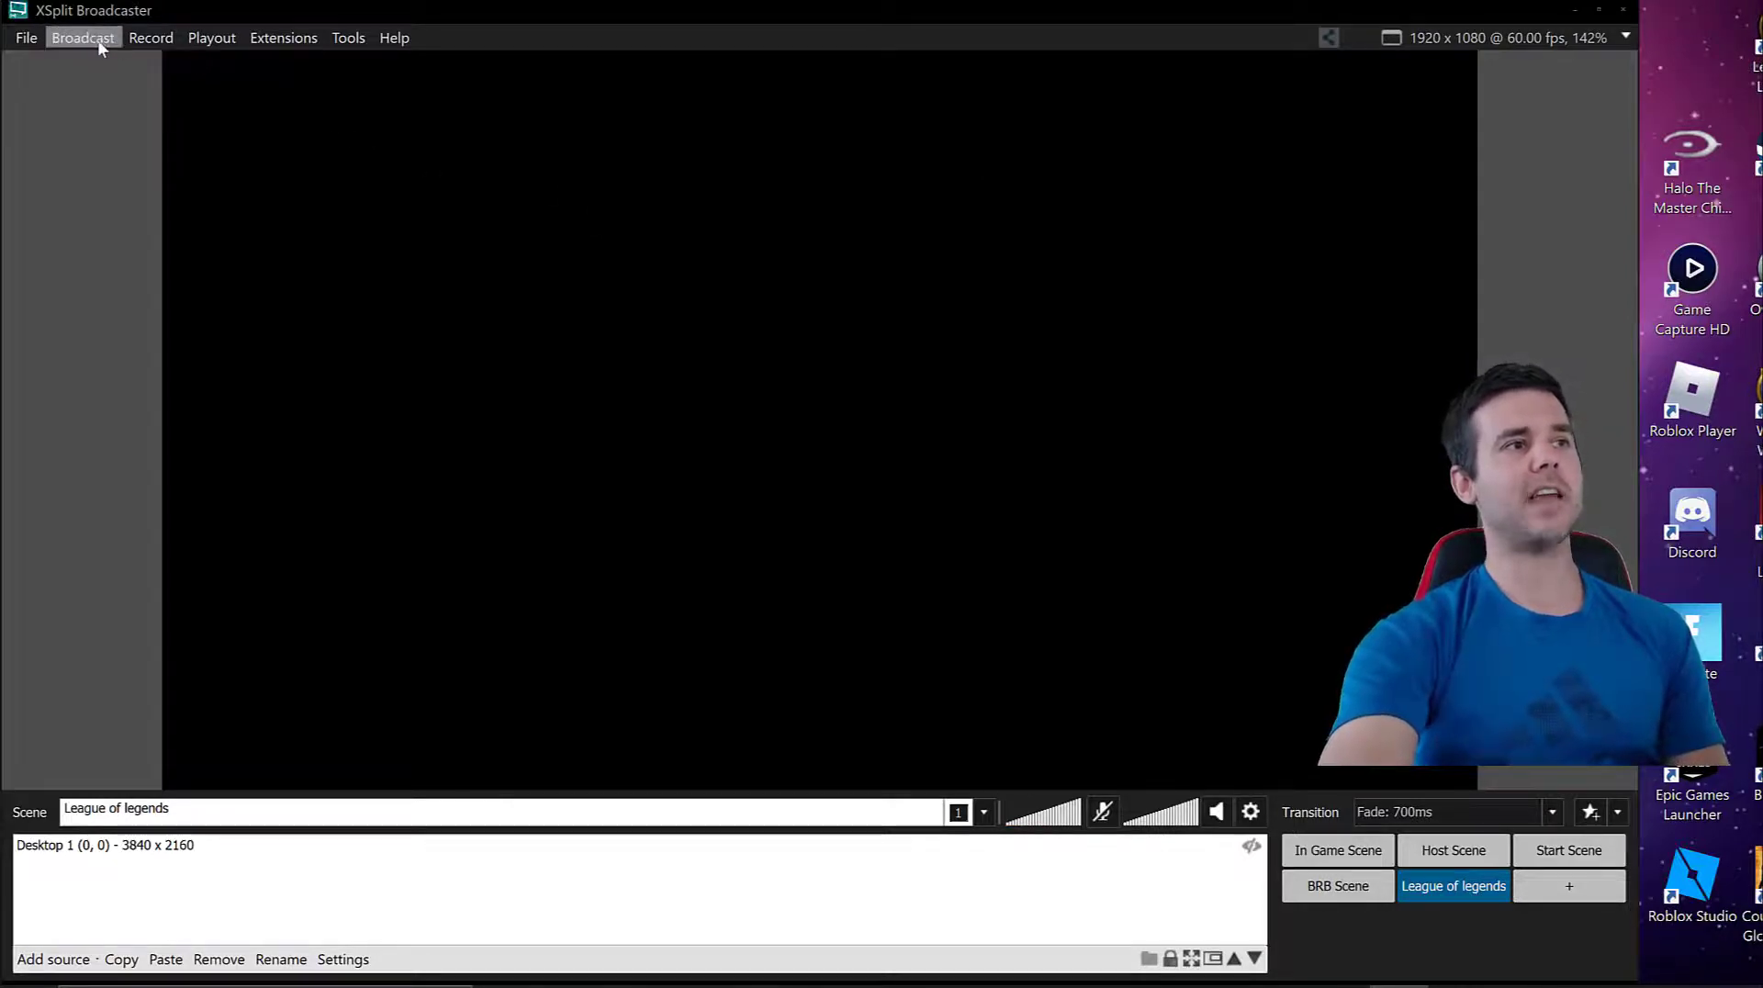
click(79, 38)
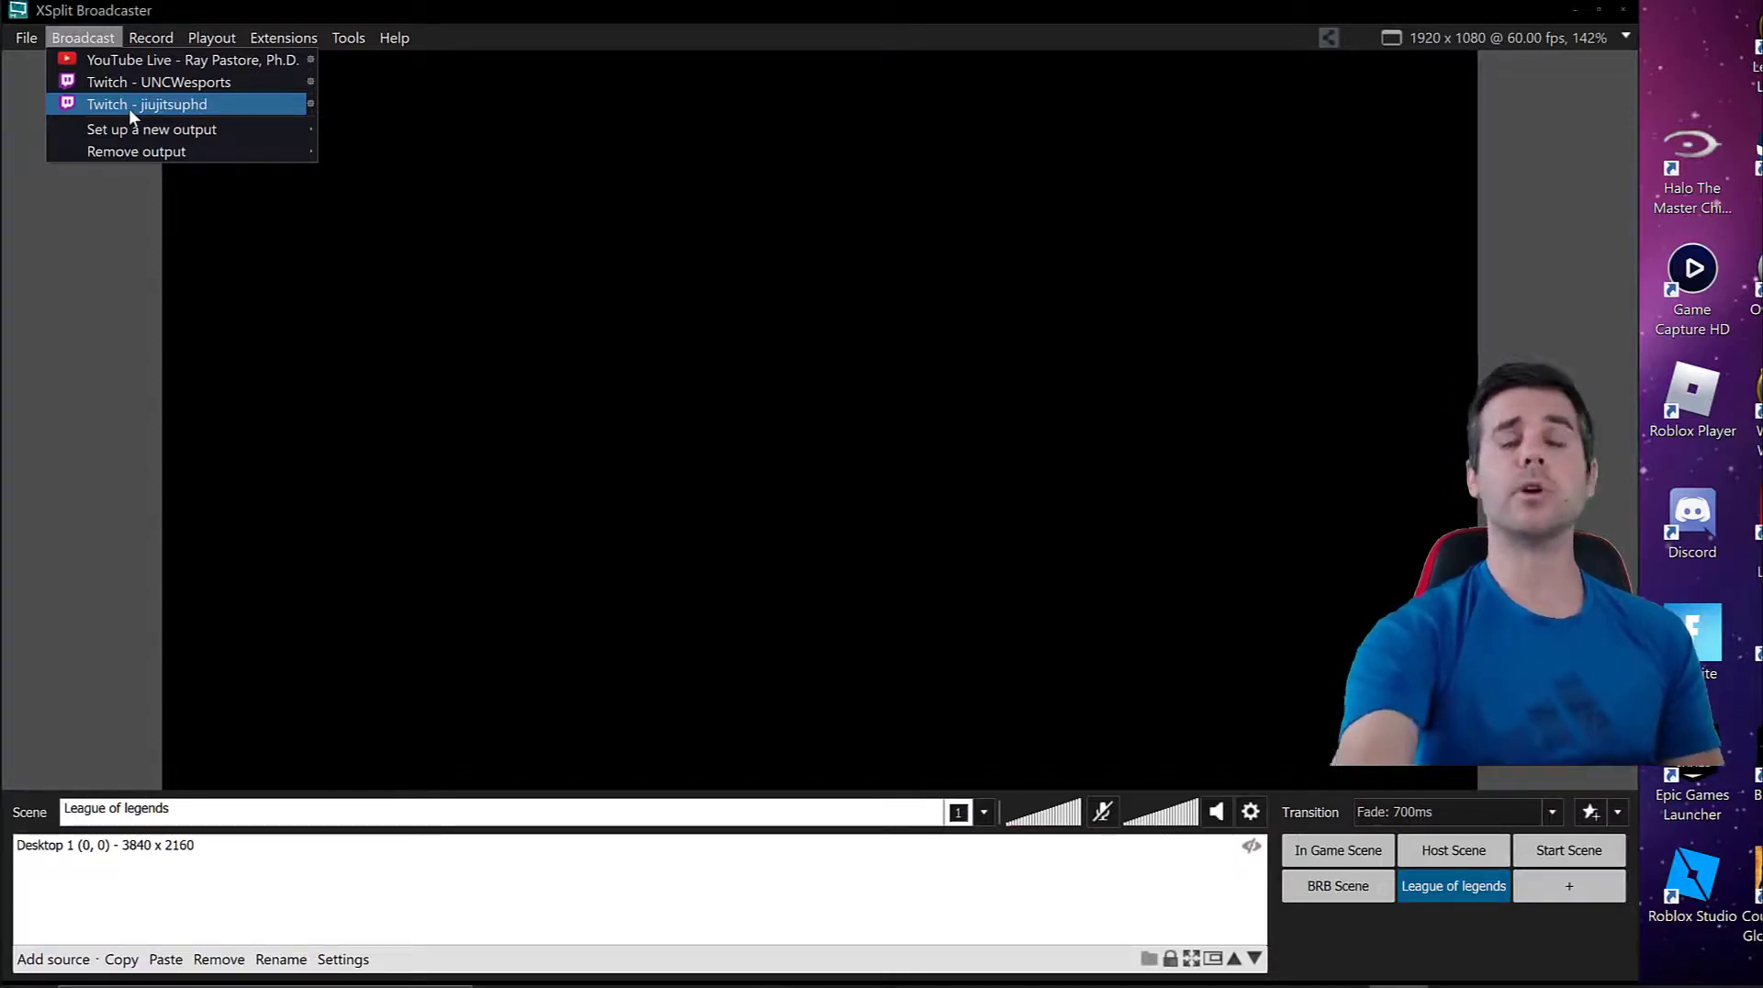
mouse_move(146, 41)
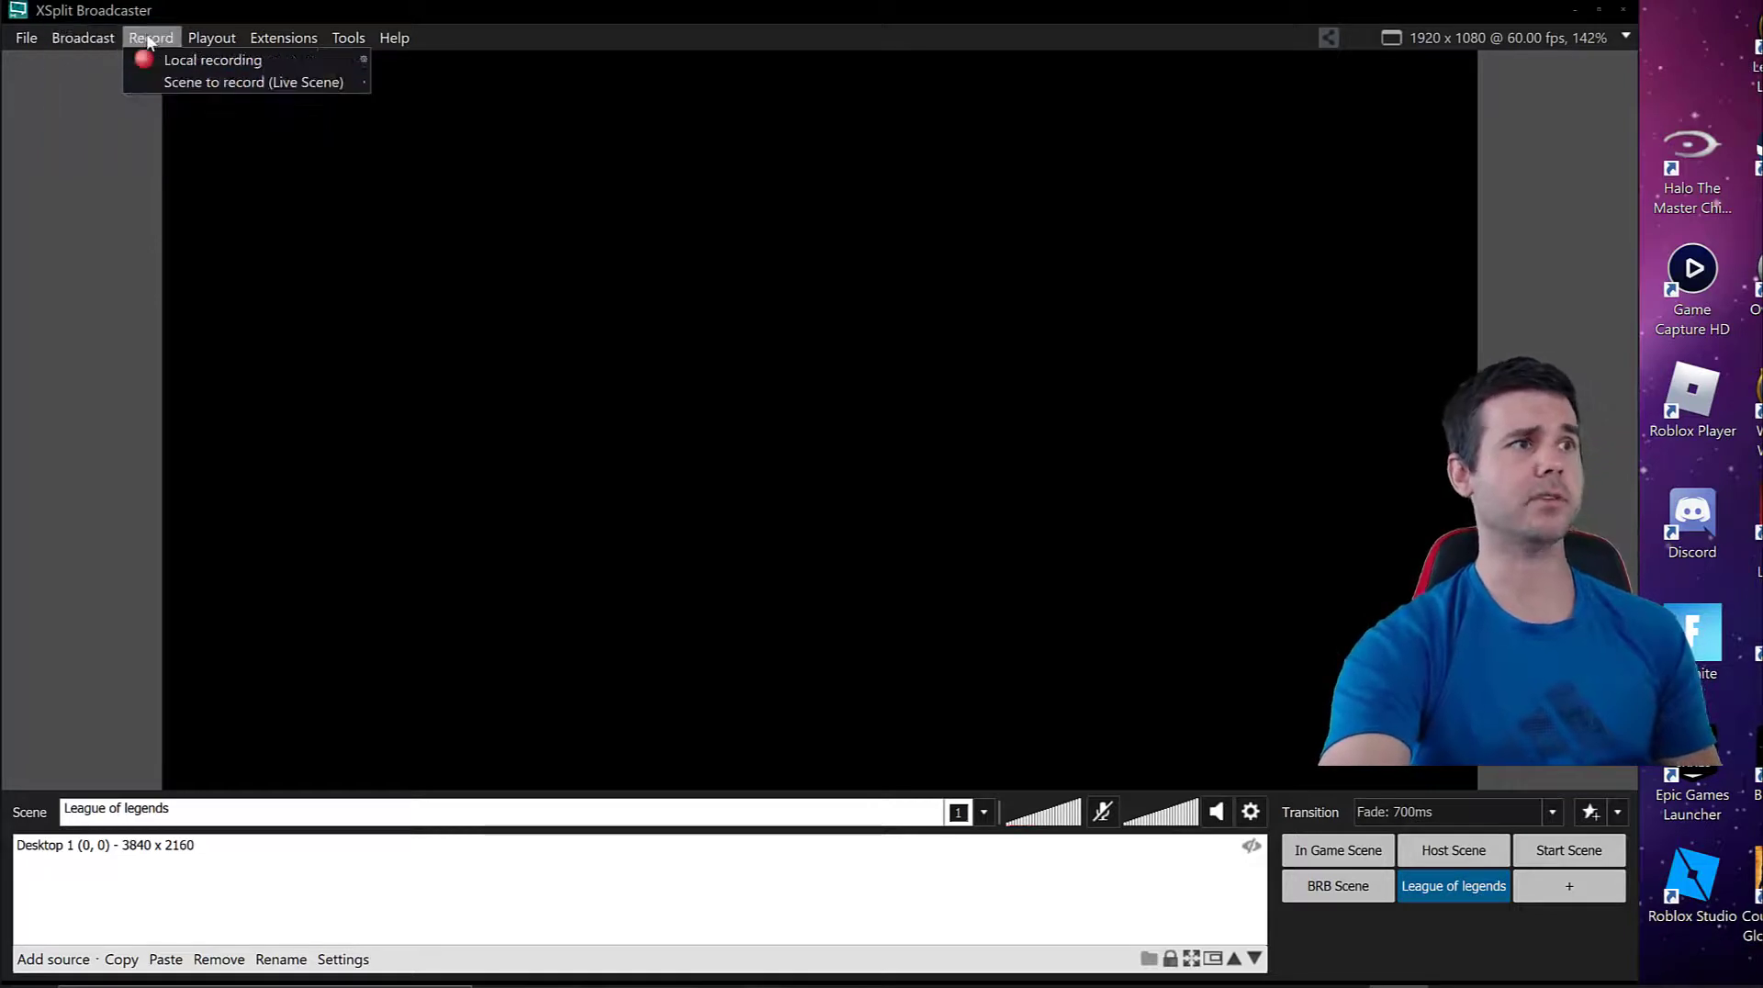
click(223, 37)
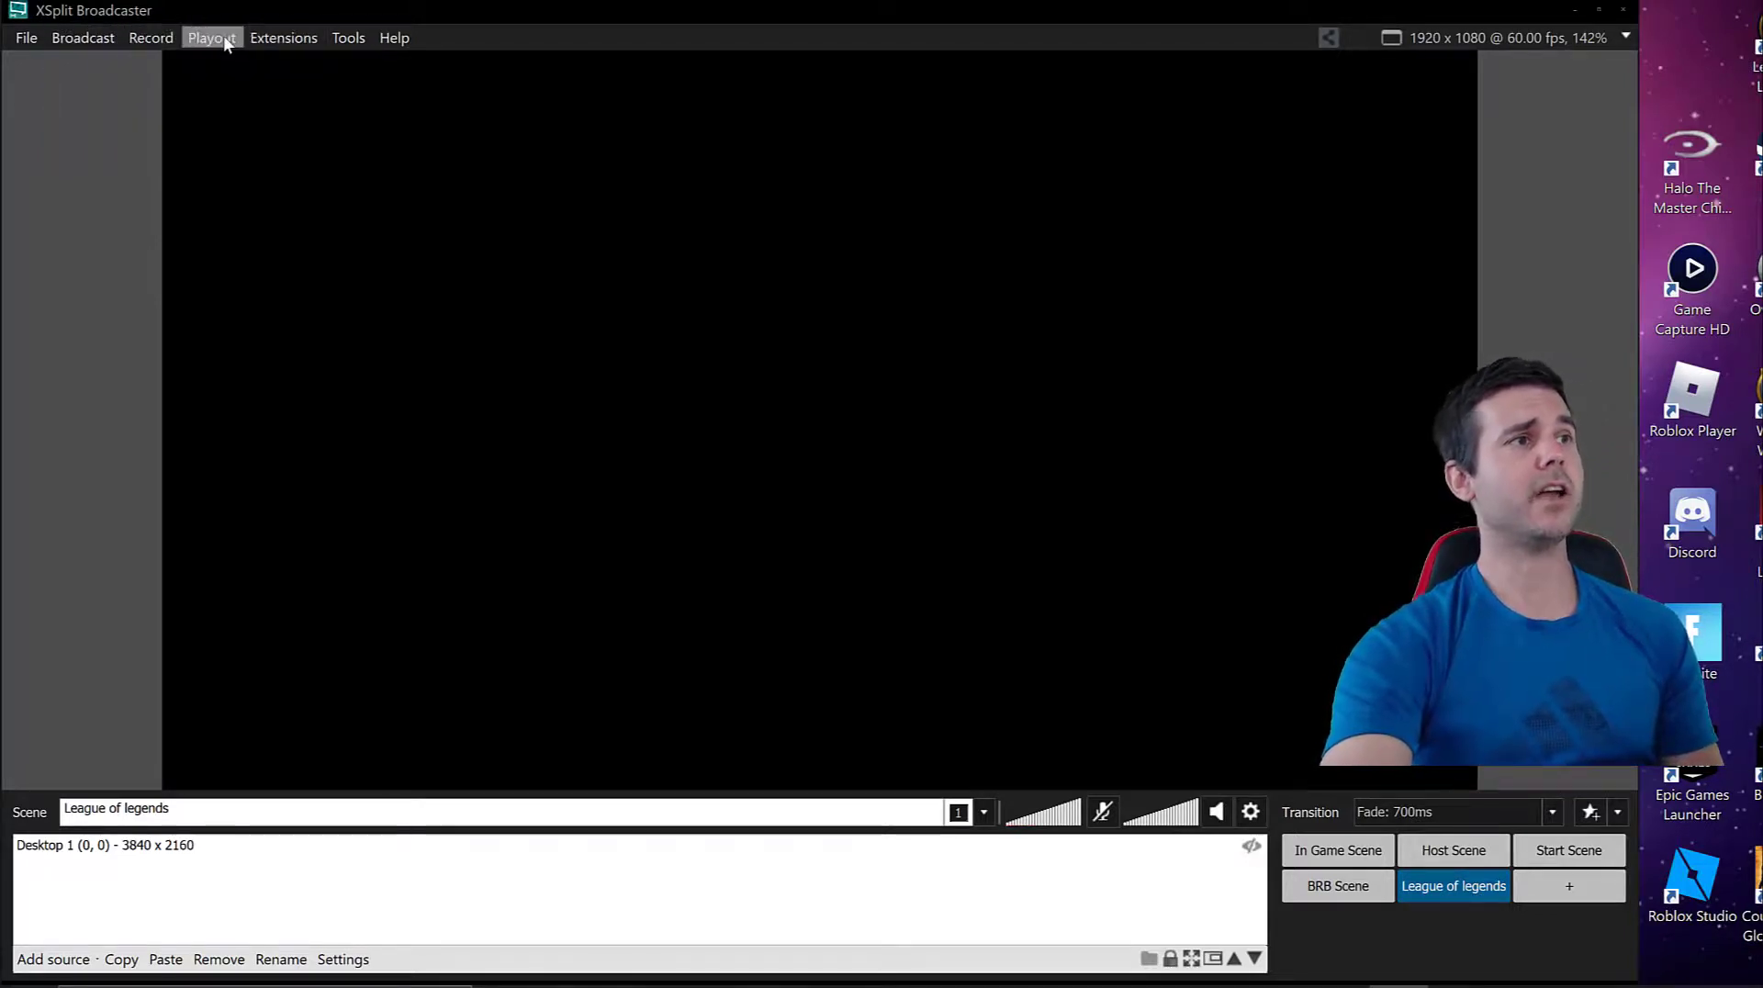
click(236, 37)
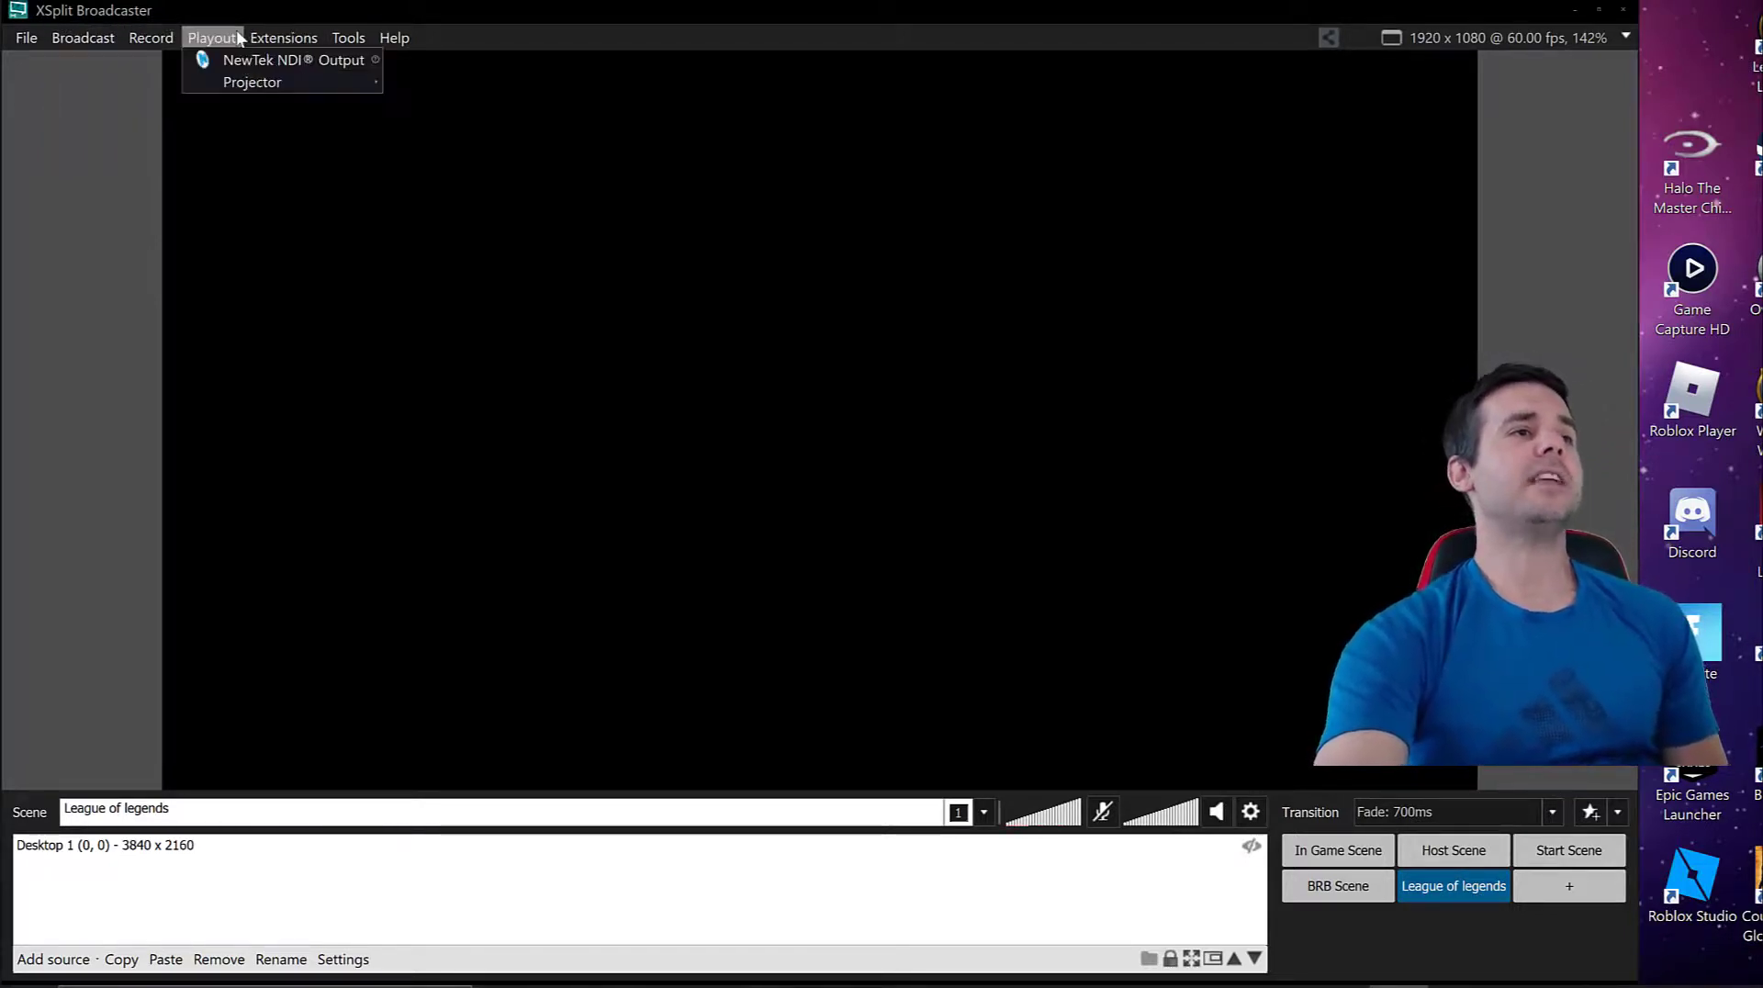
mouse_move(260, 39)
click(280, 113)
key(Down)
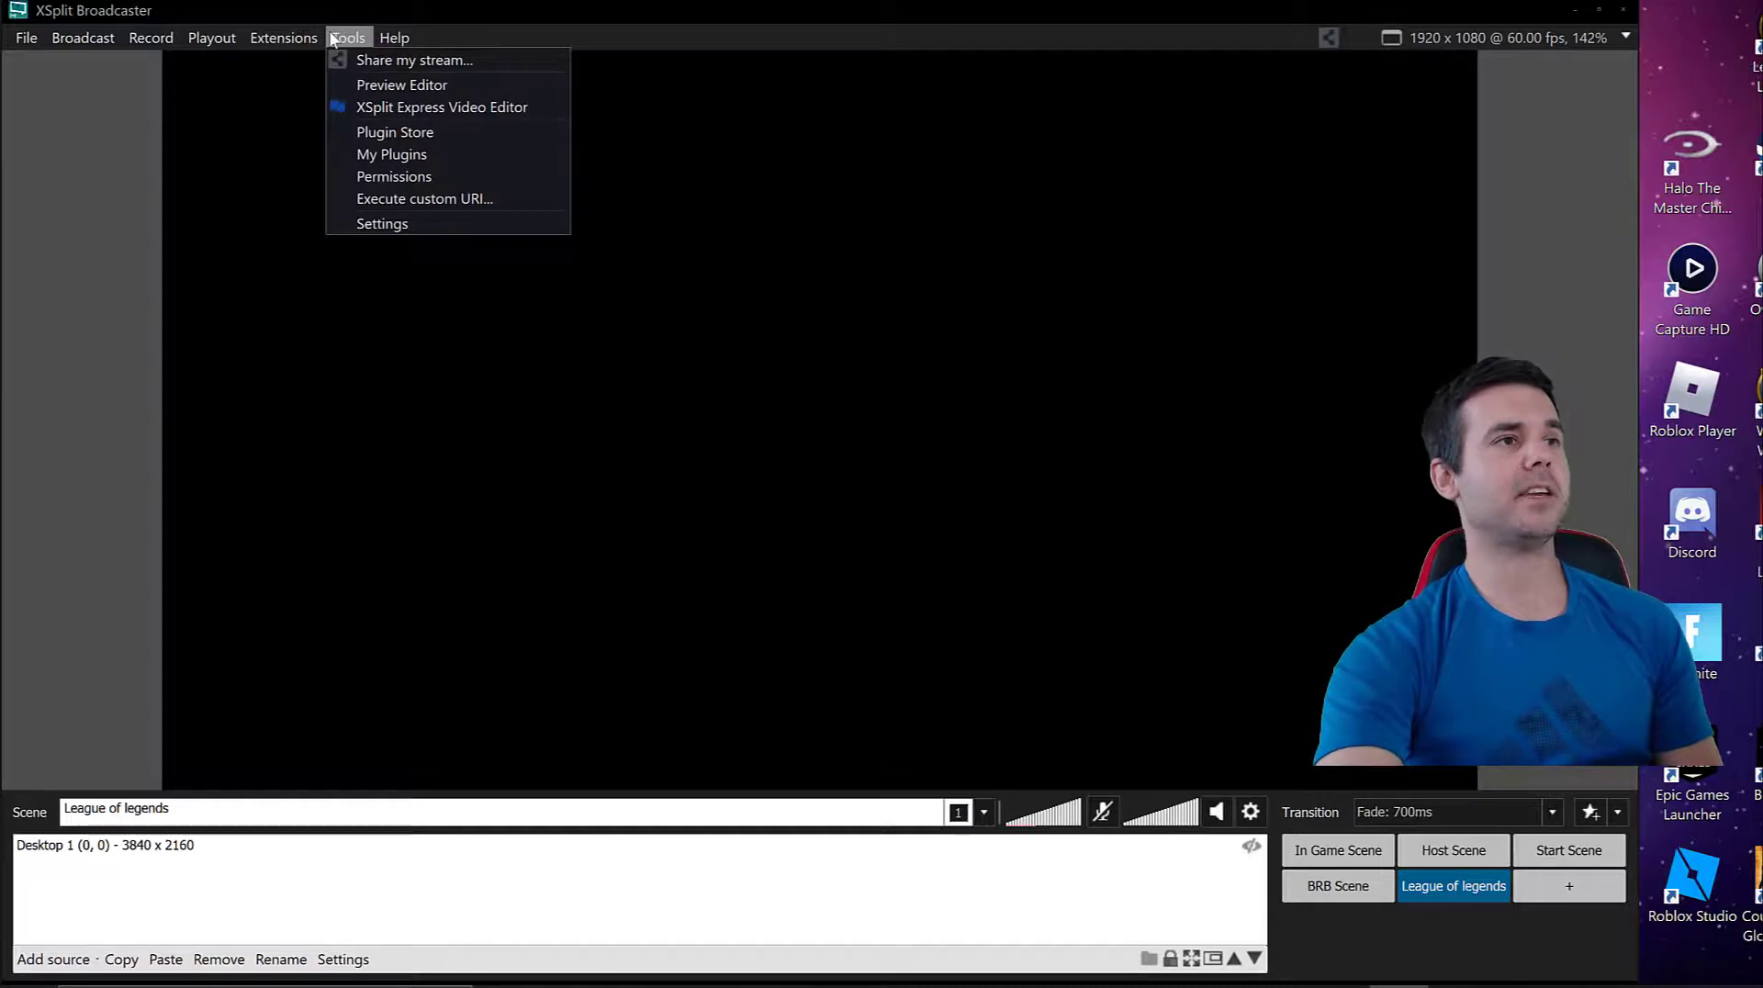
click(307, 38)
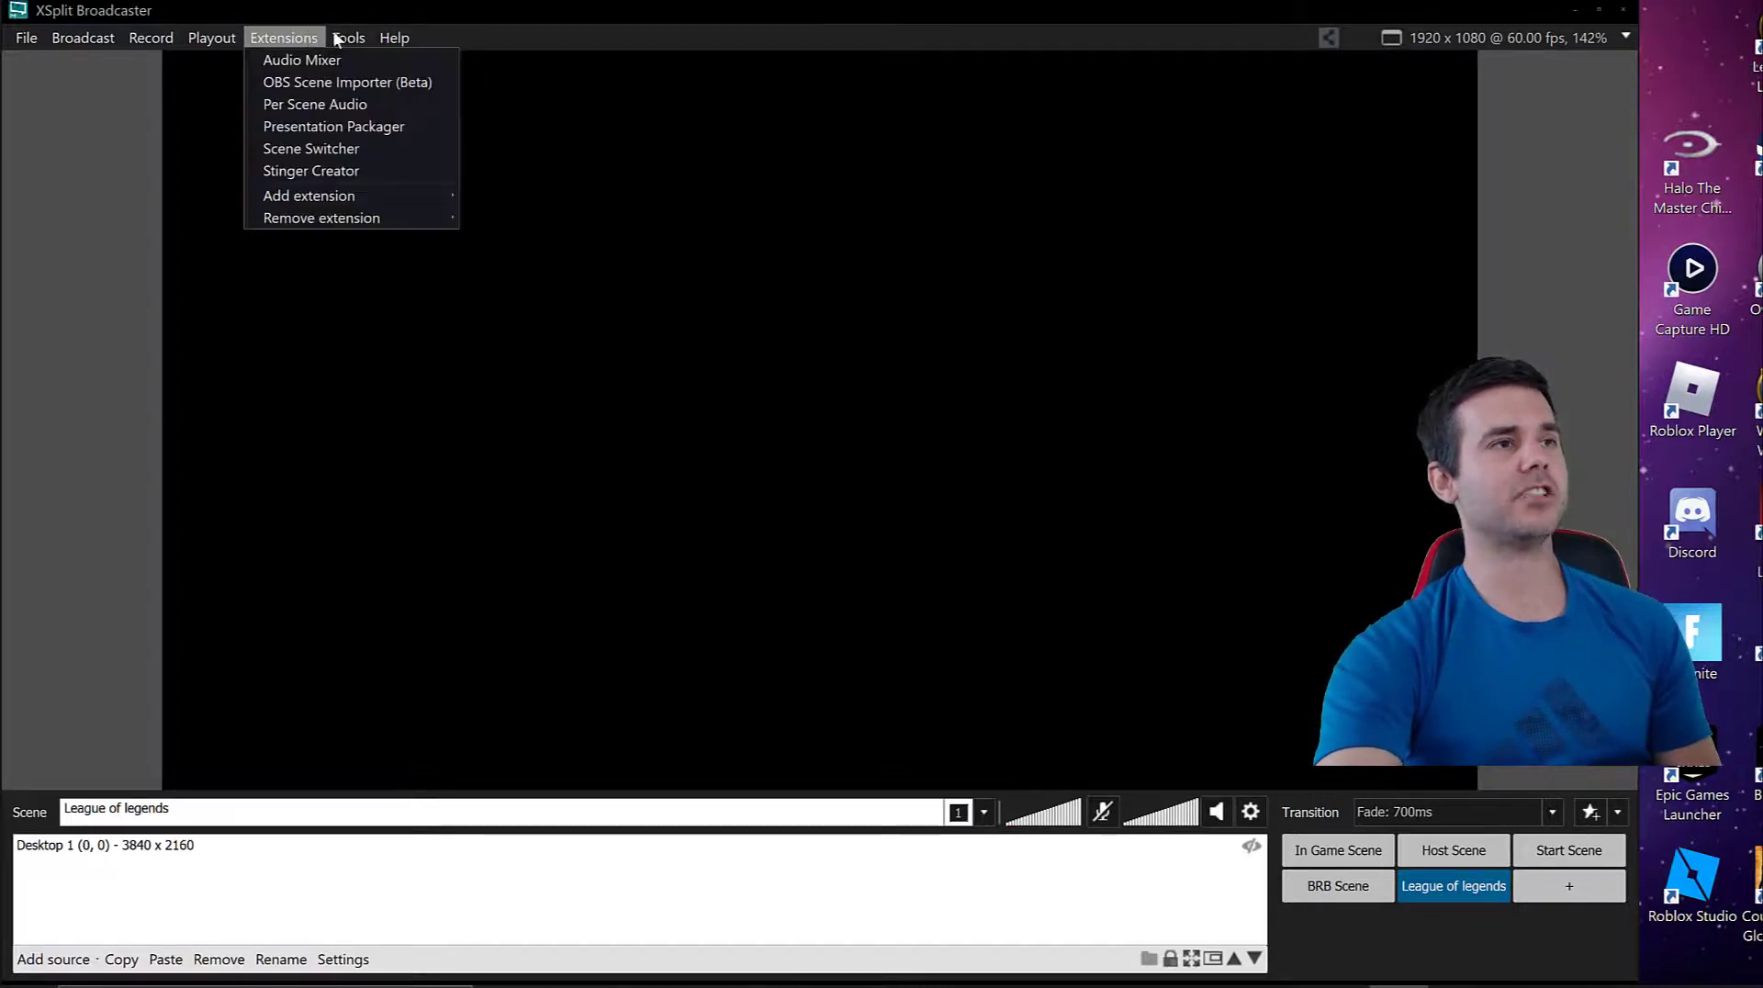
mouse_move(347, 38)
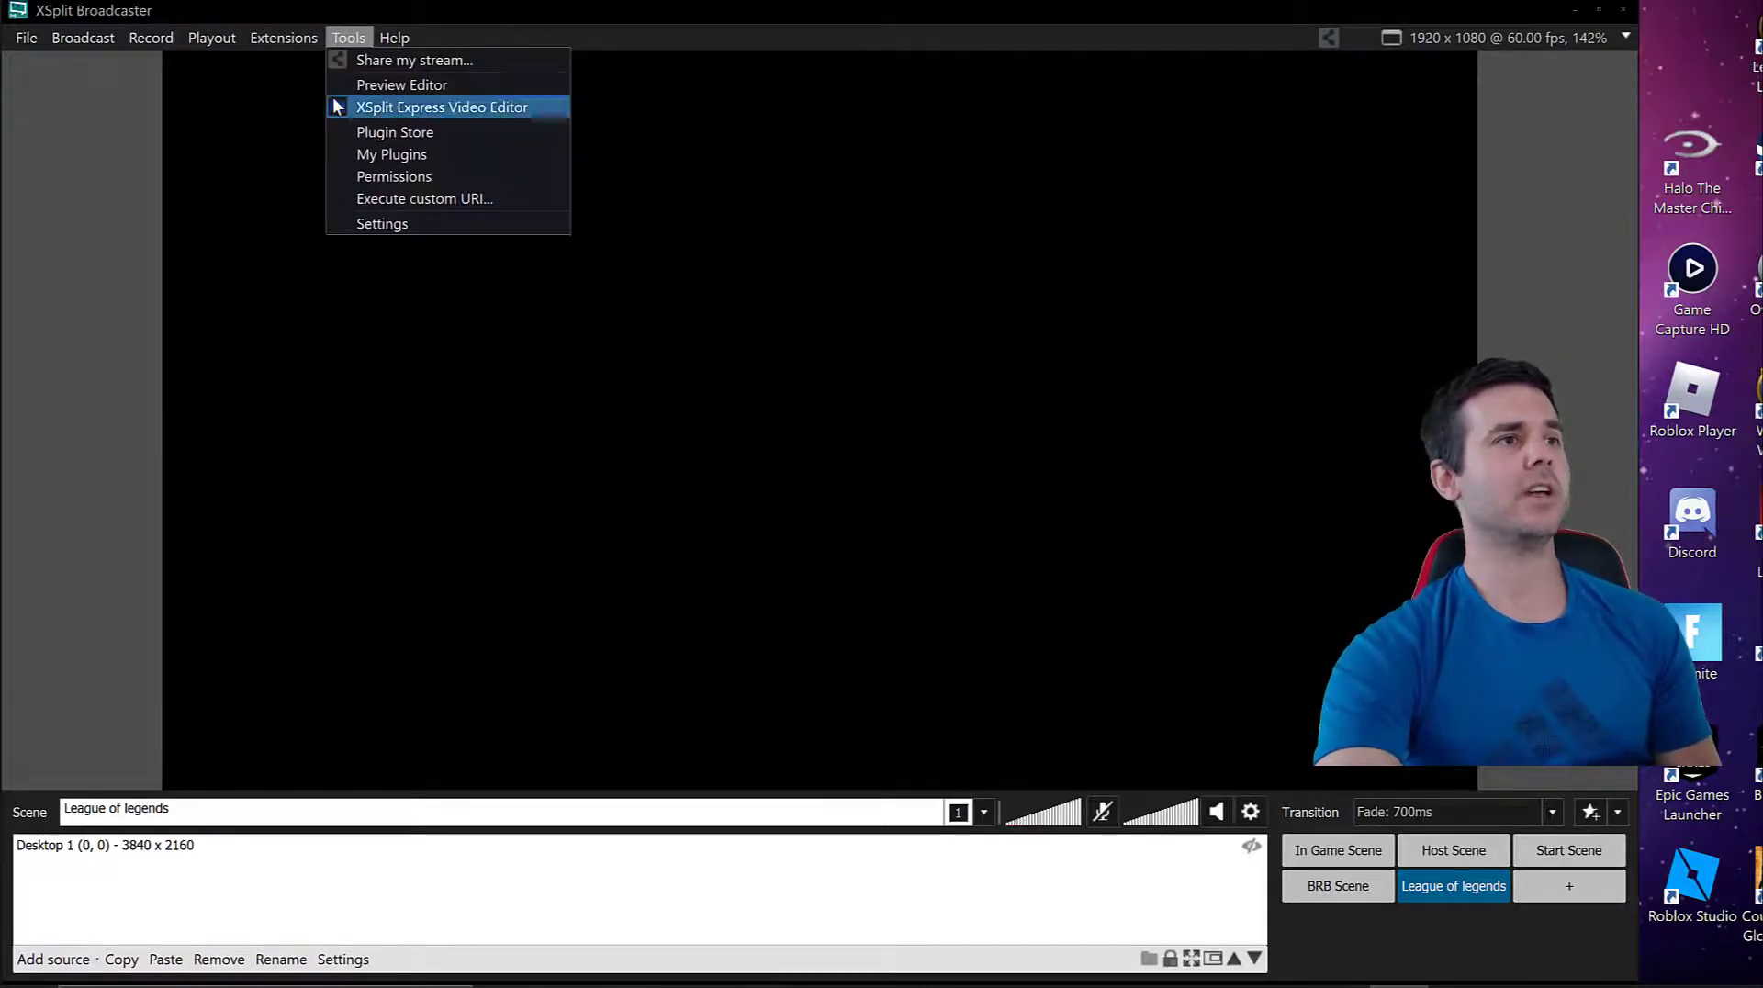
click(393, 42)
Open the Plugin Store and list its extensions, sources and outputs together.
click(362, 43)
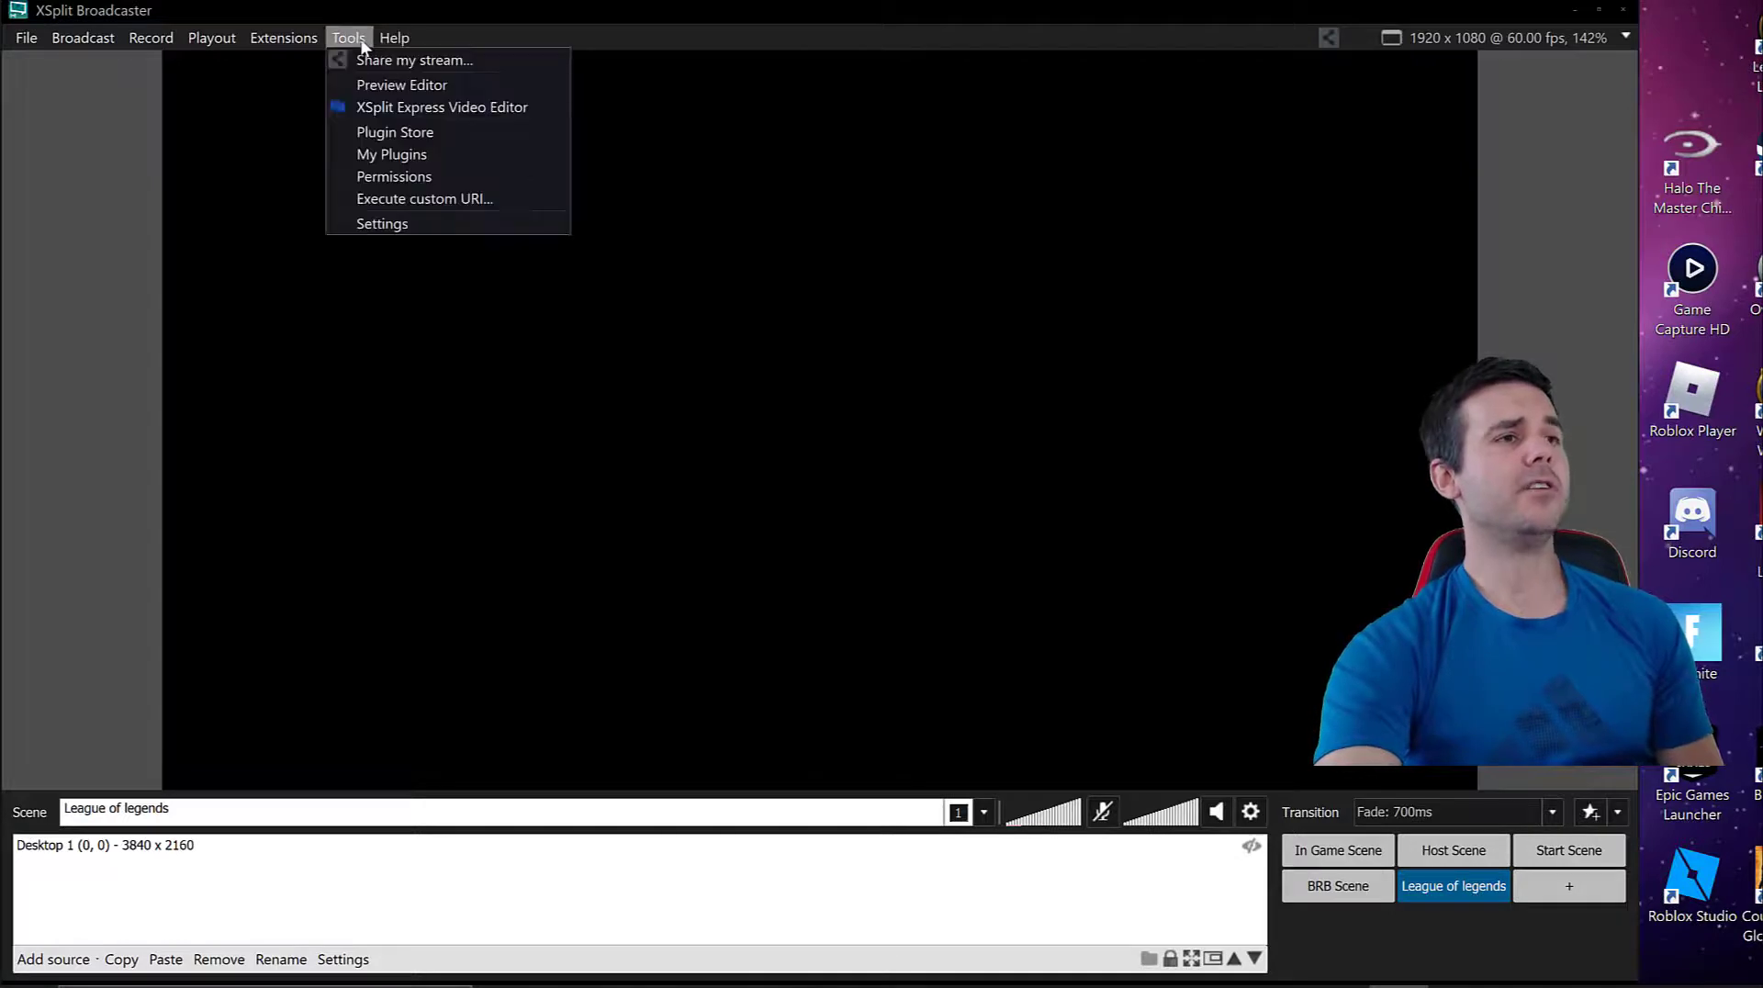
click(389, 132)
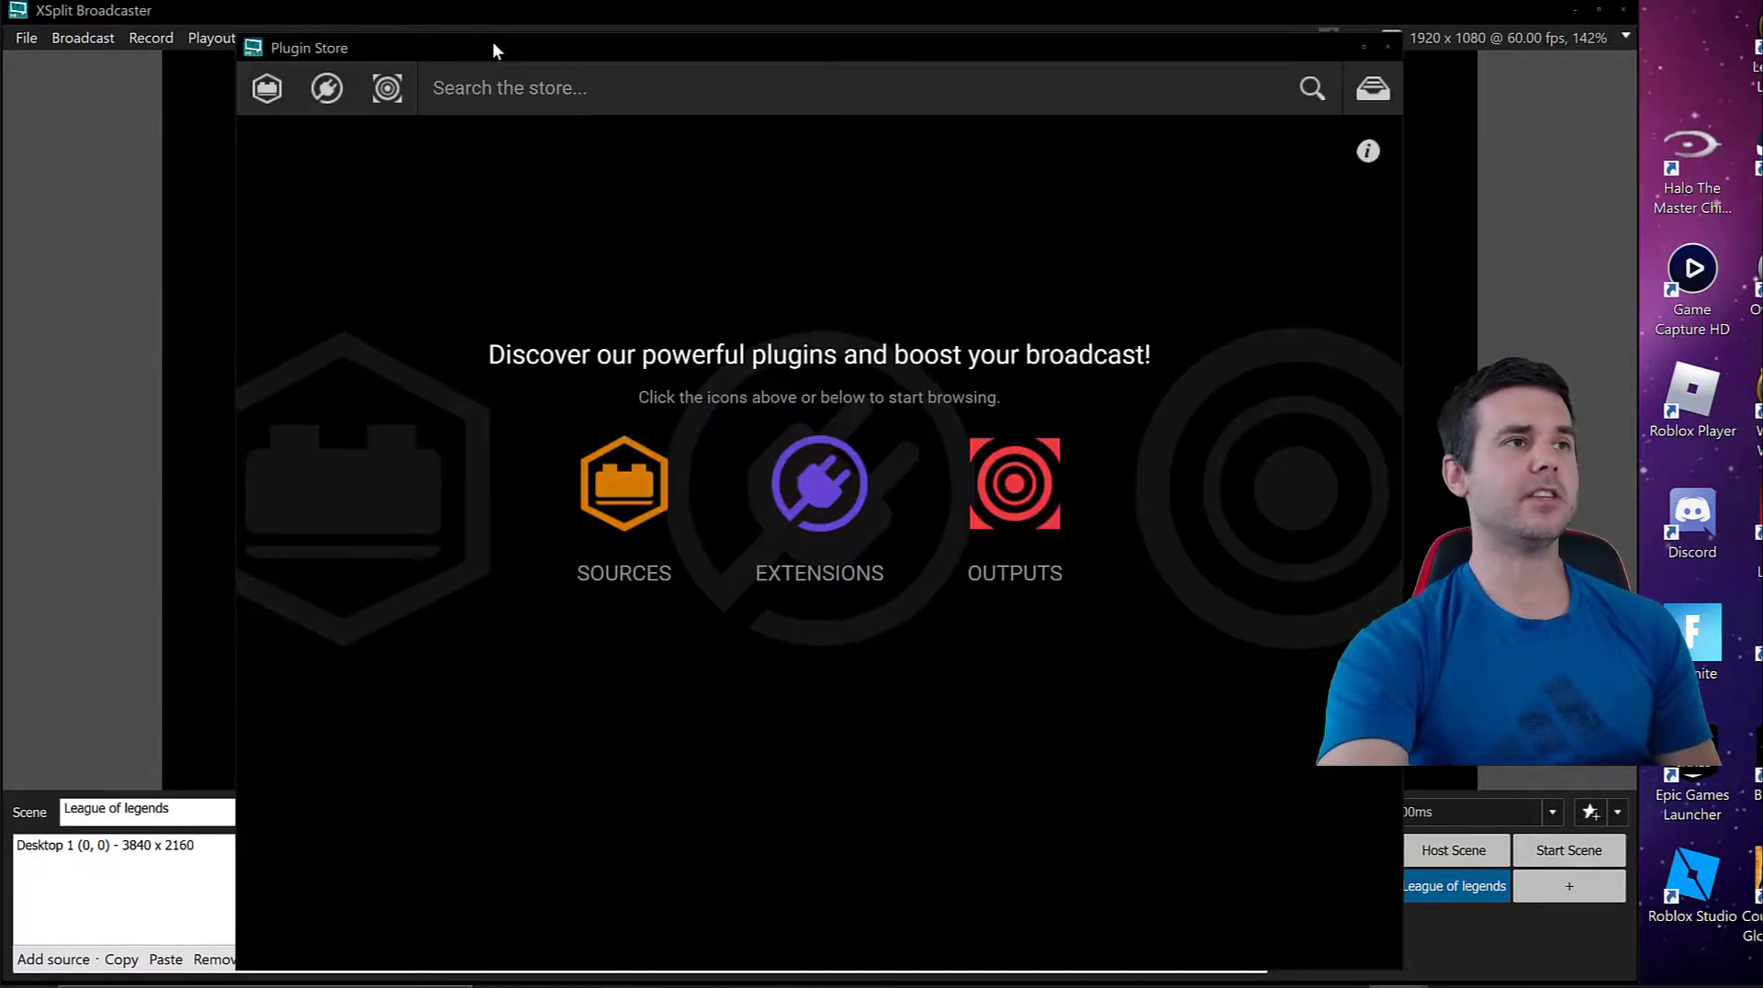
drag(493, 48, 515, 16)
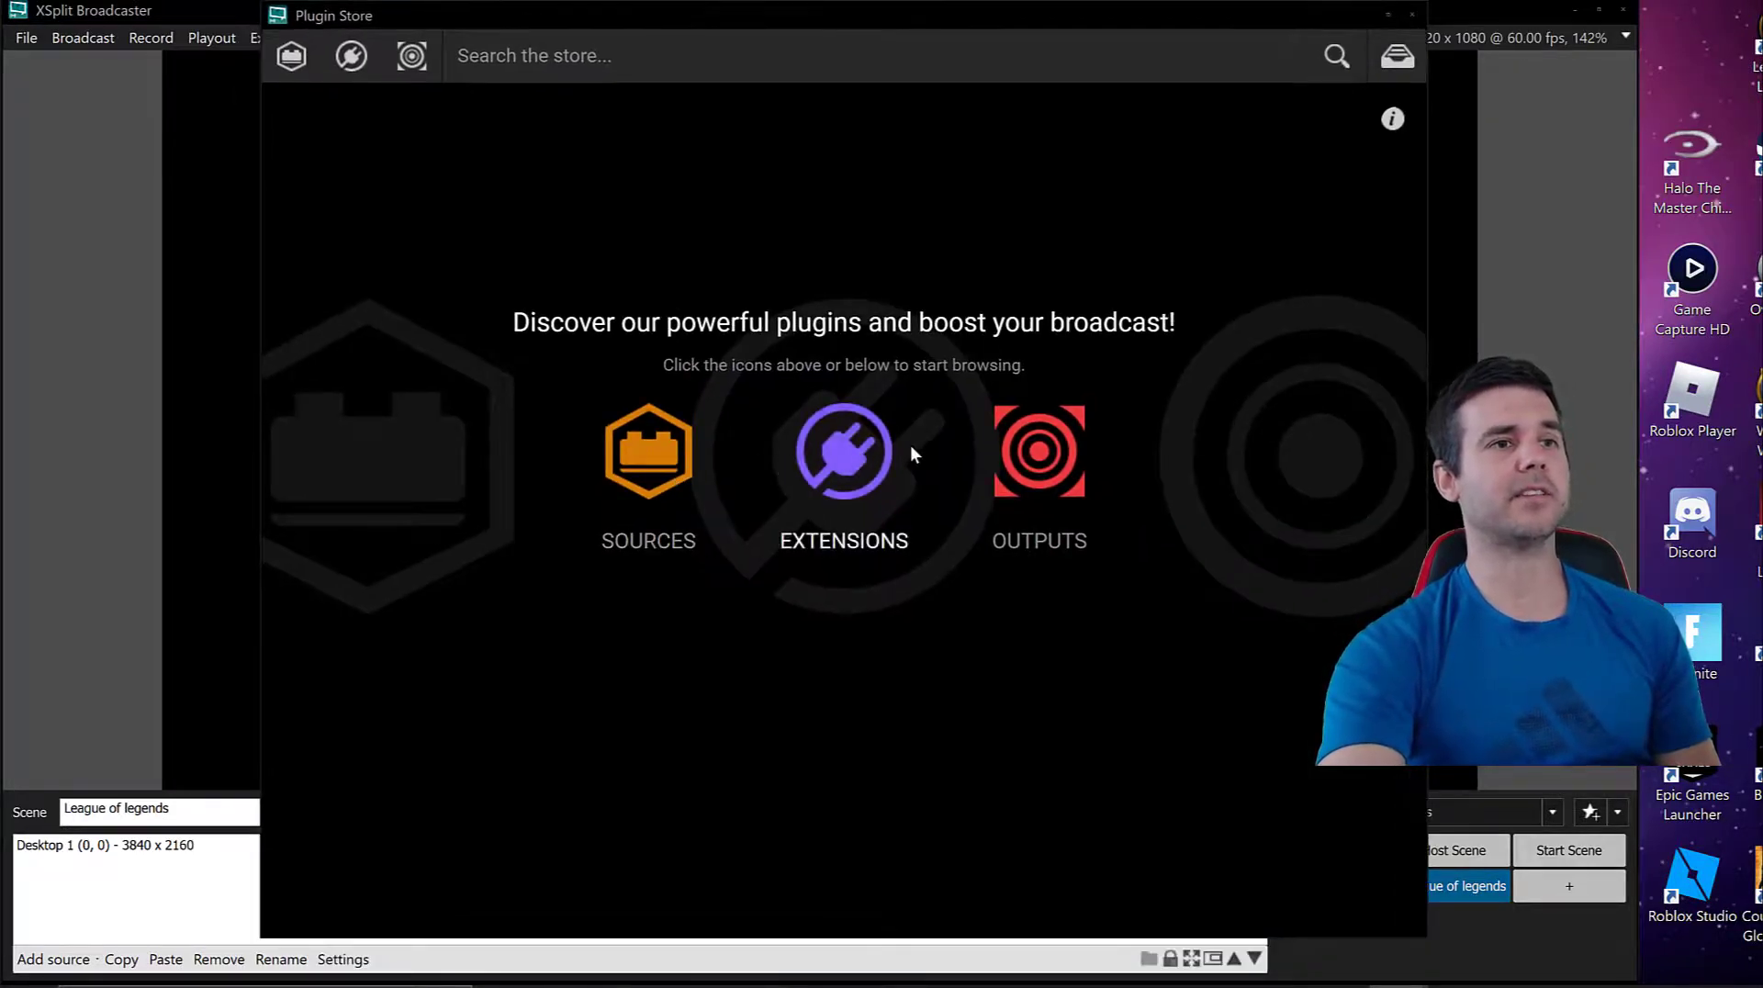
click(351, 57)
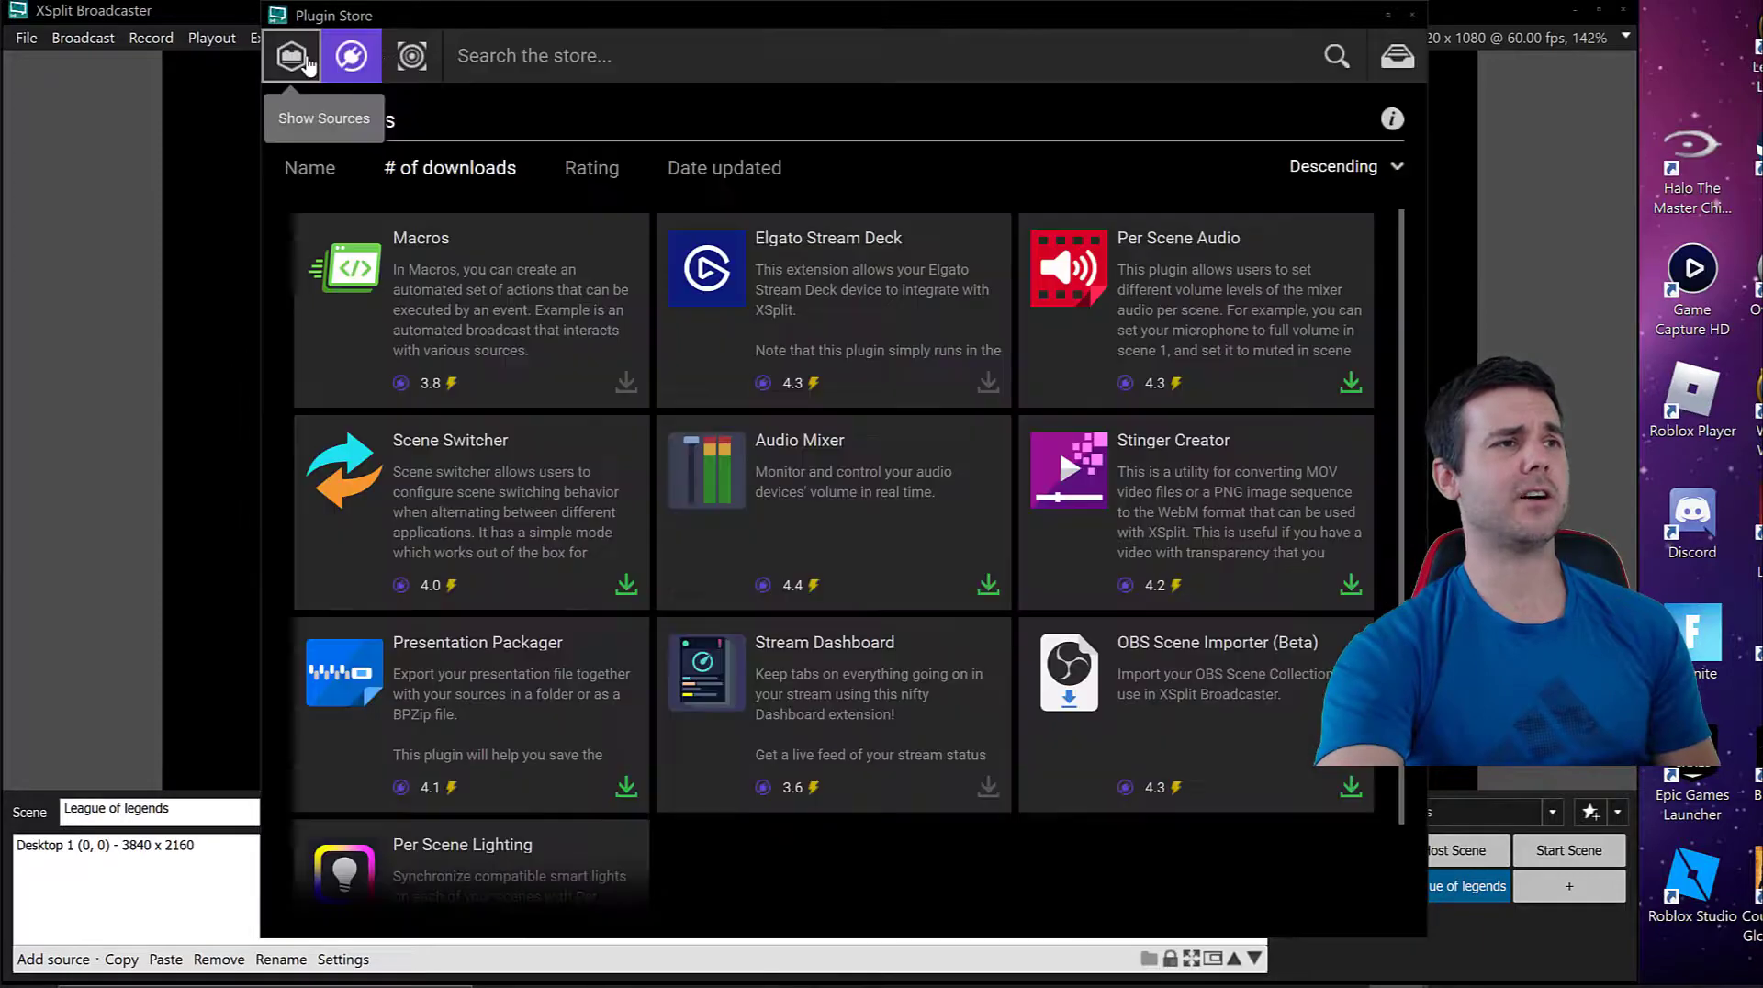
click(292, 57)
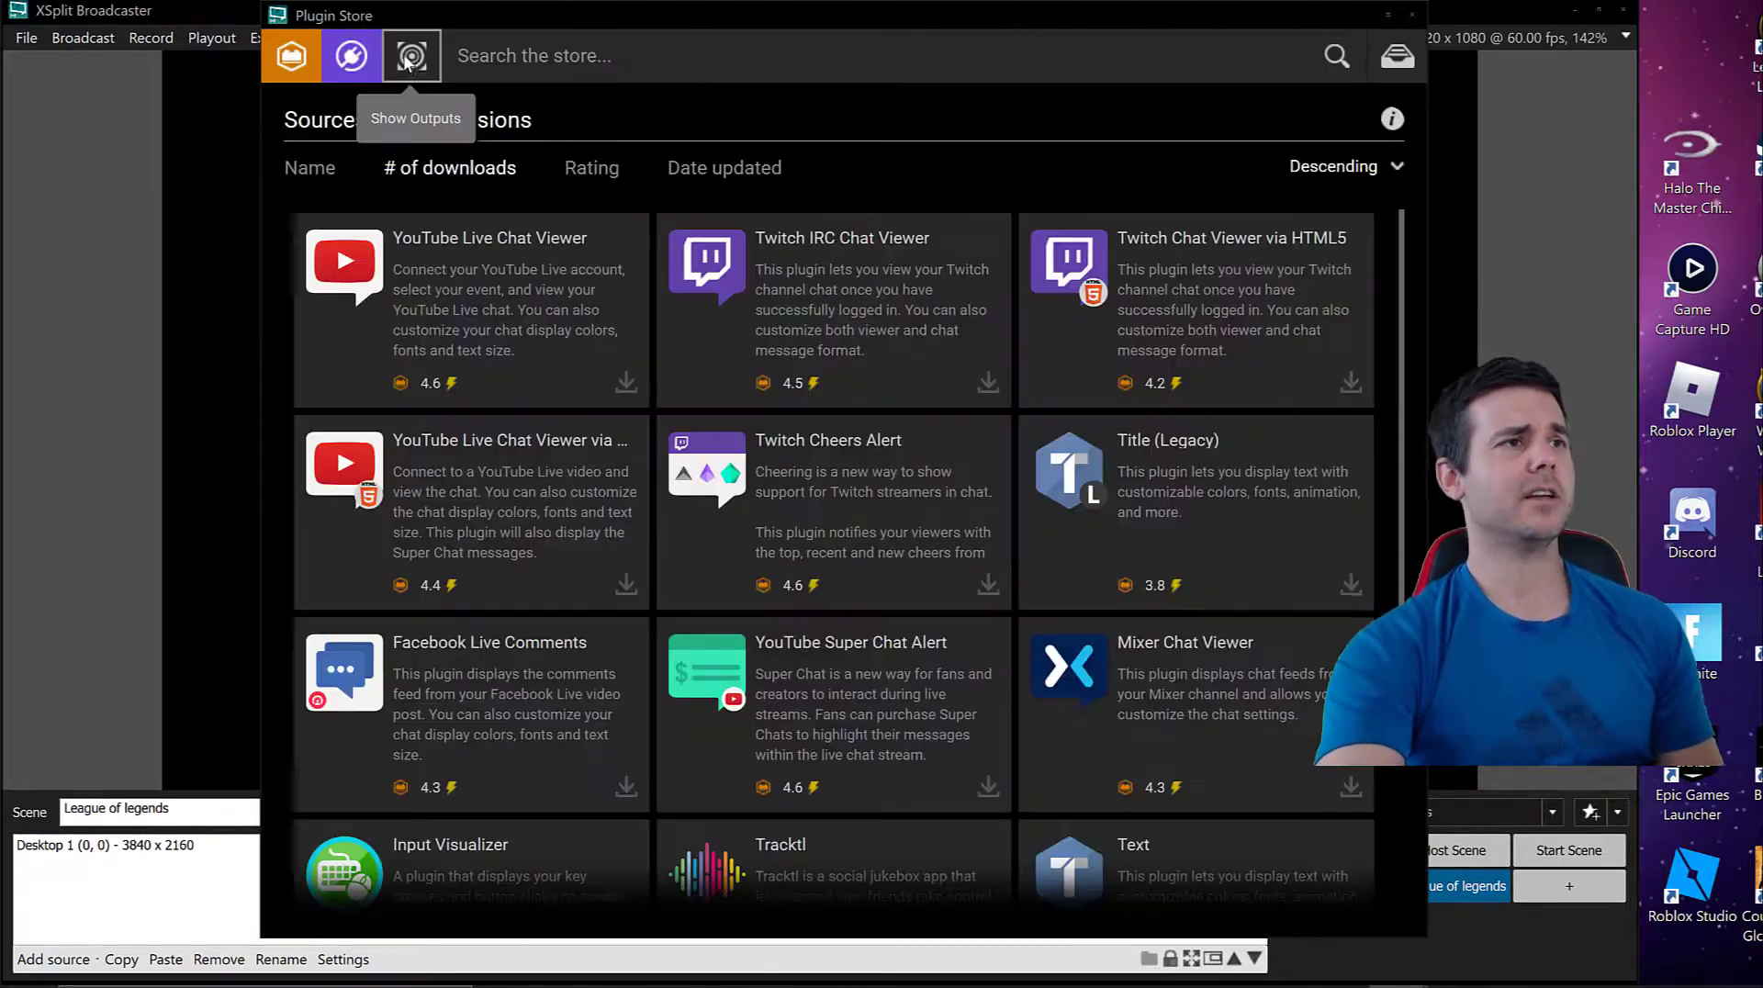
click(405, 59)
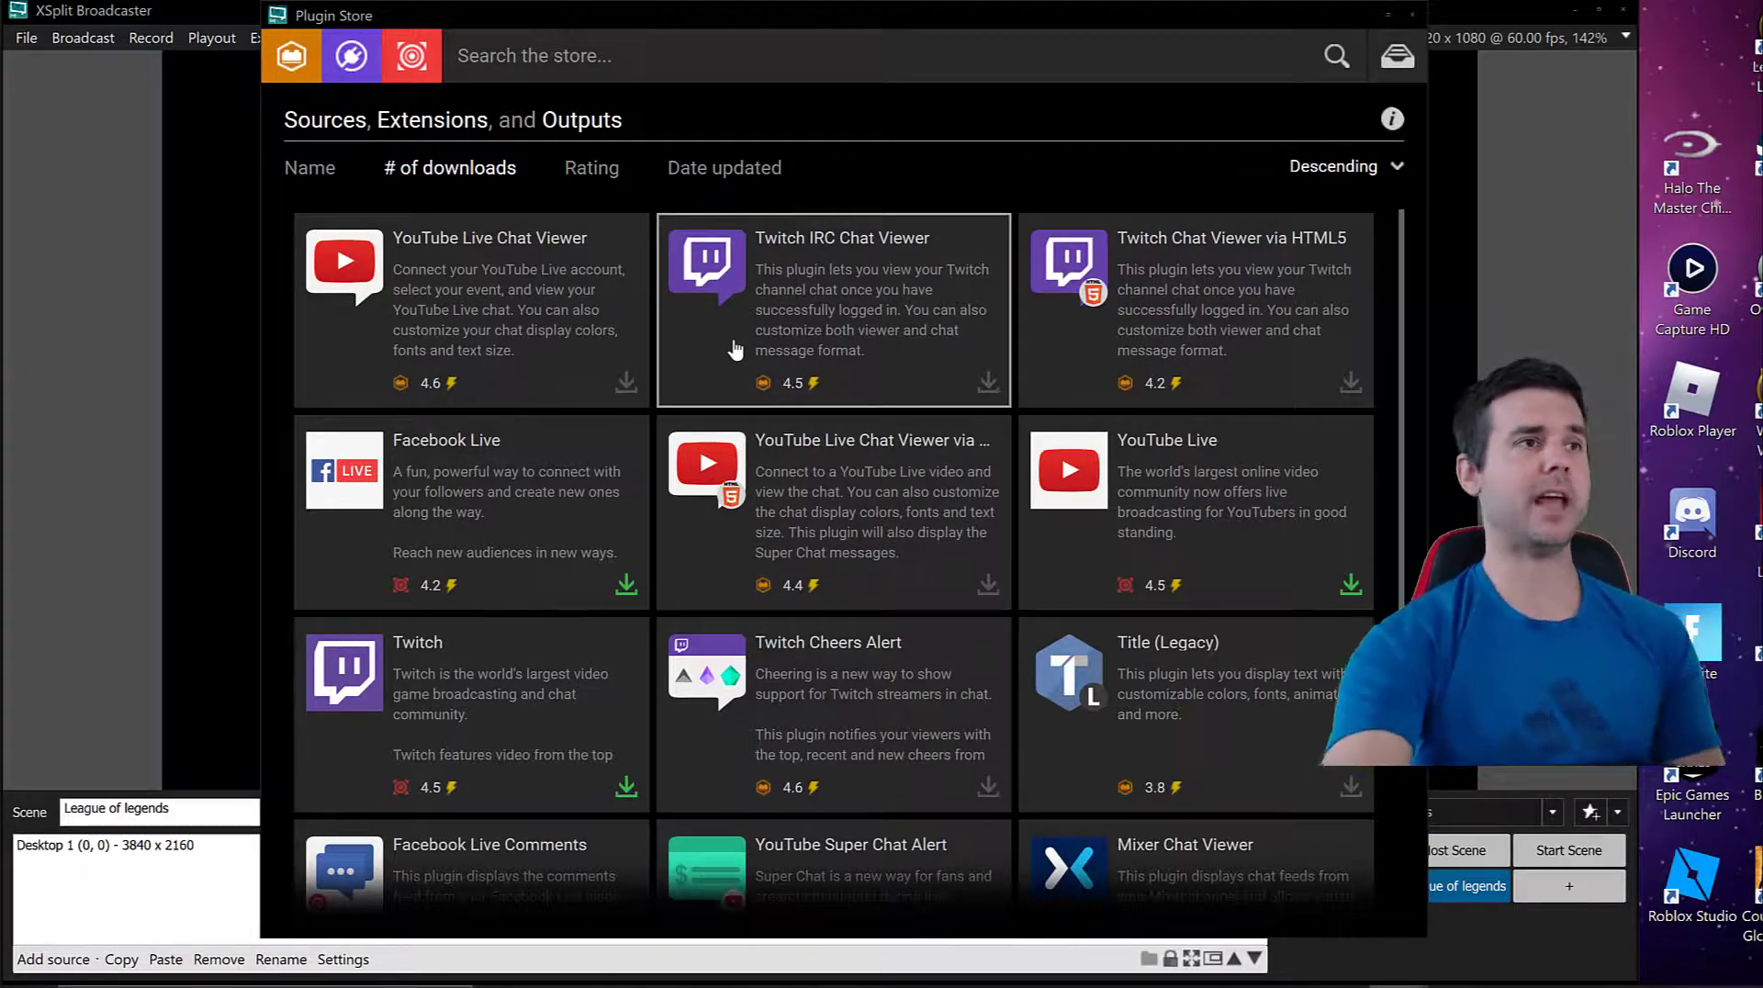
Browse the combined plugin list by number of downloads and close the Plugin Store.
scroll(445, 338, down, 3)
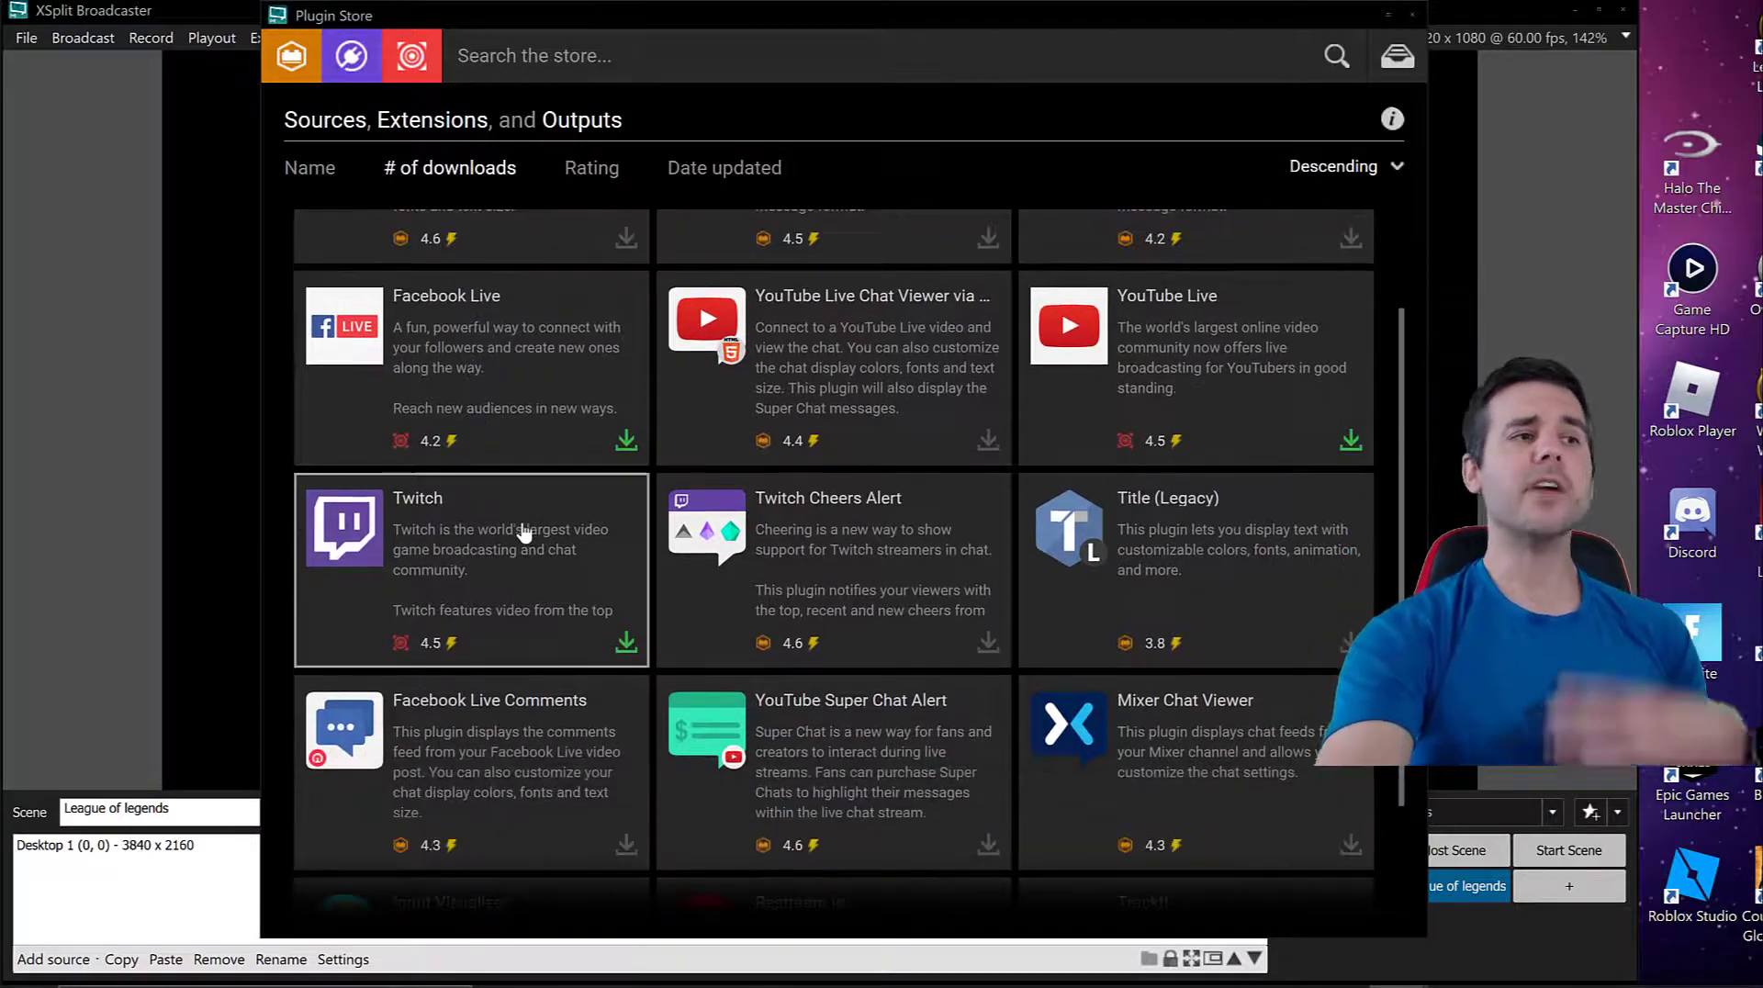
scroll(524, 542, down, 1)
scroll(525, 551, down, 4)
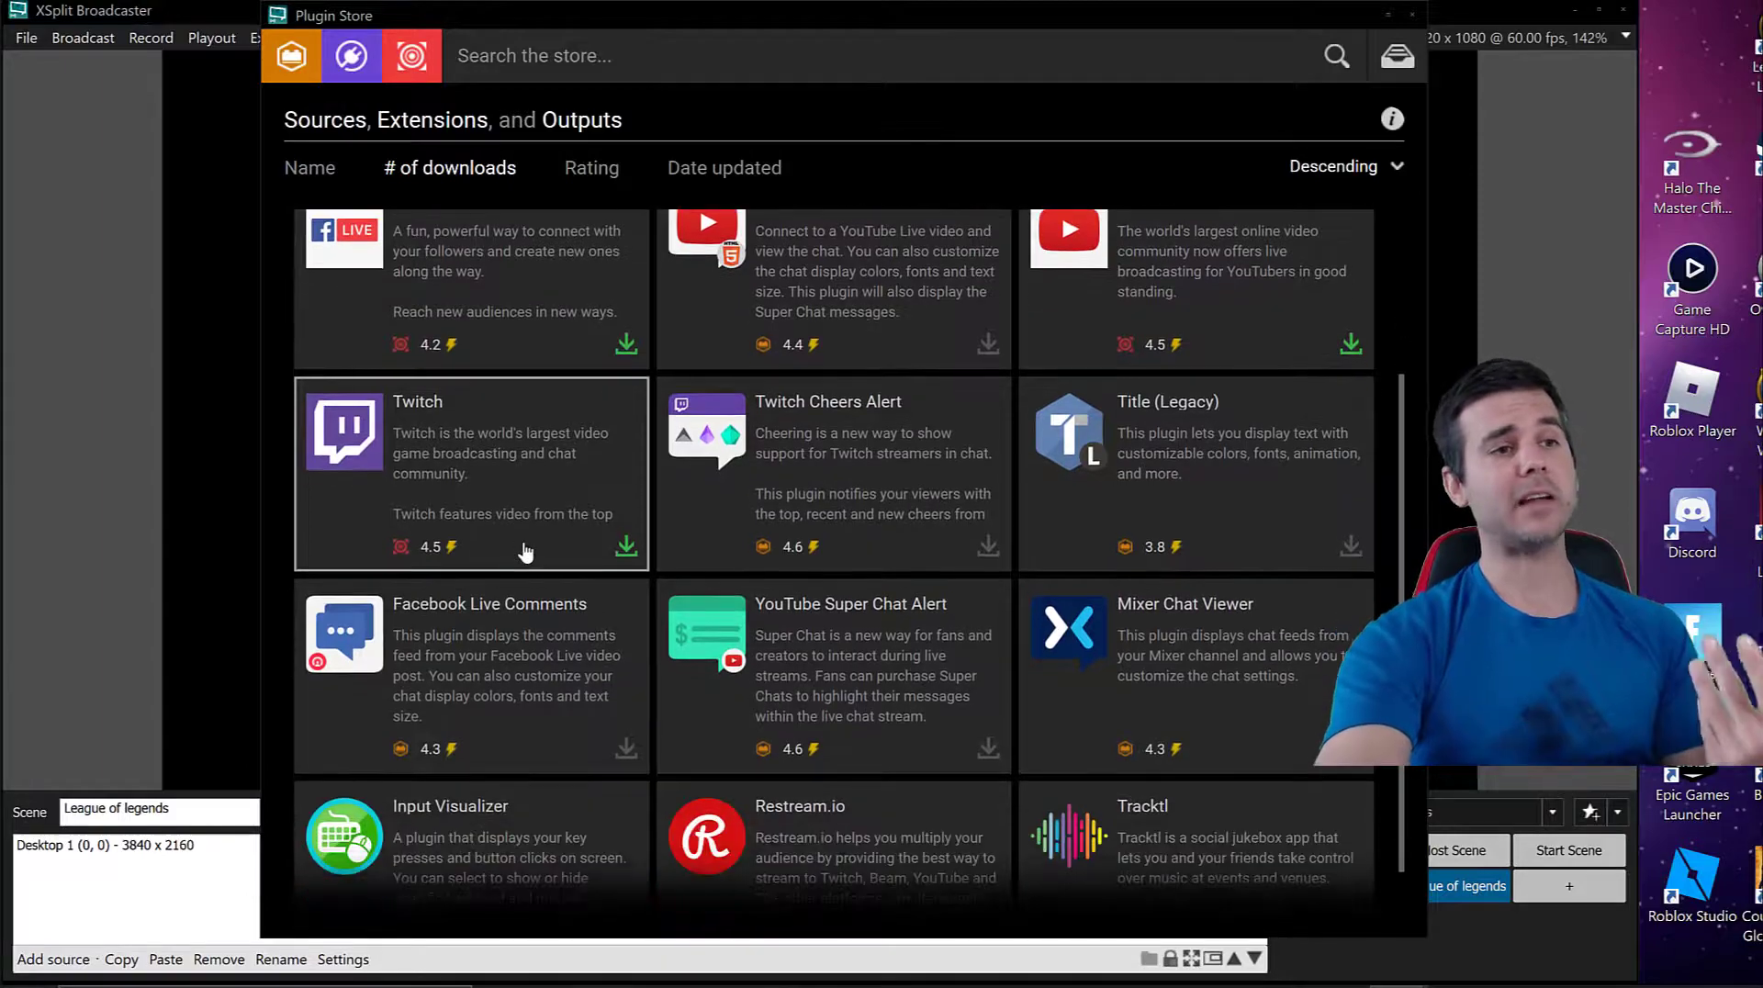
click(525, 551)
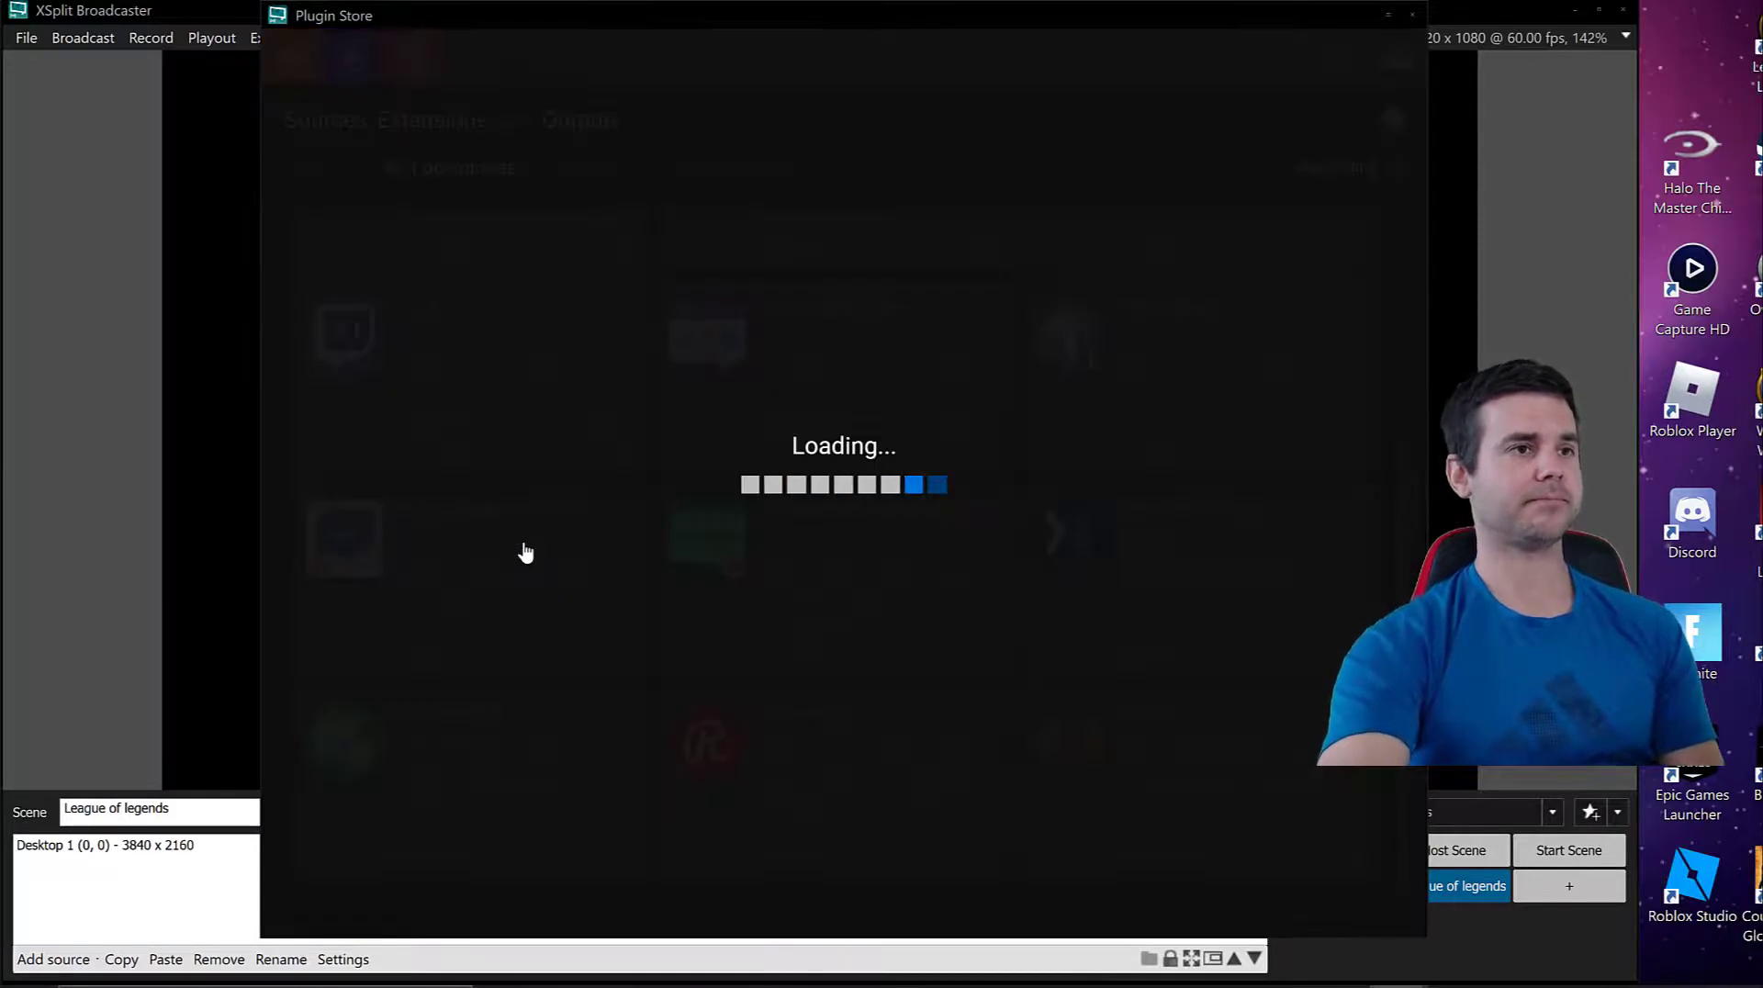
scroll(905, 441, down, 4)
scroll(909, 427, down, 17)
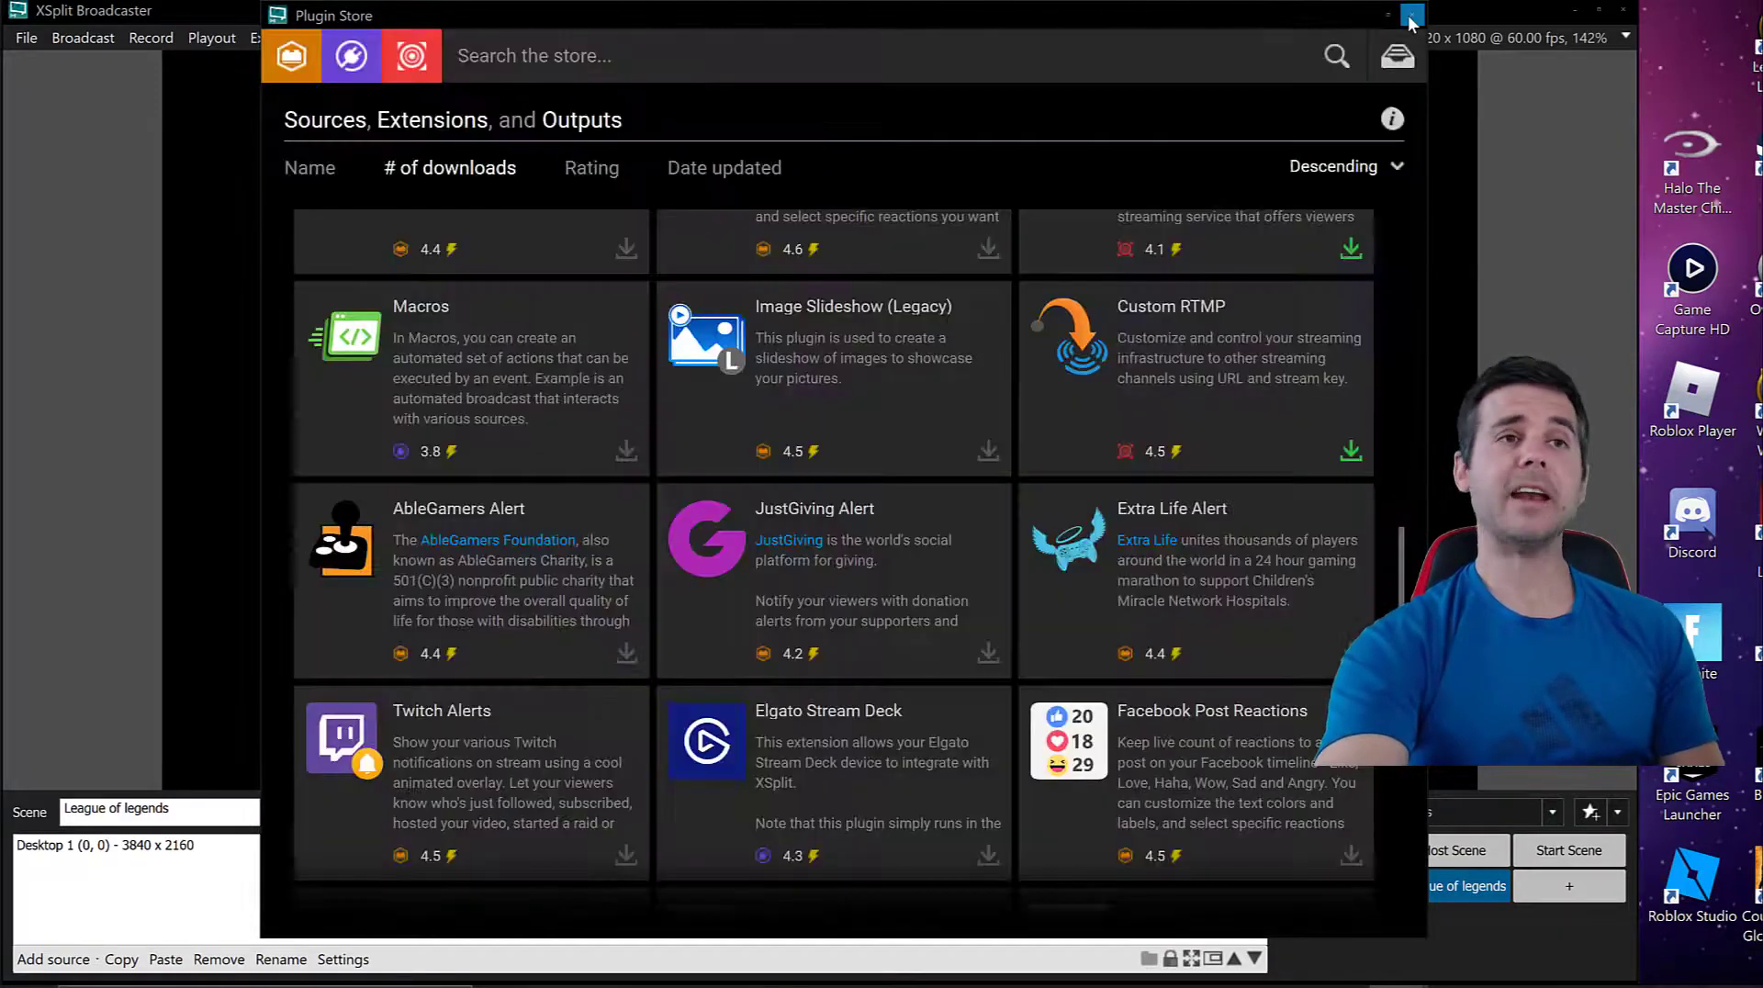
click(1412, 17)
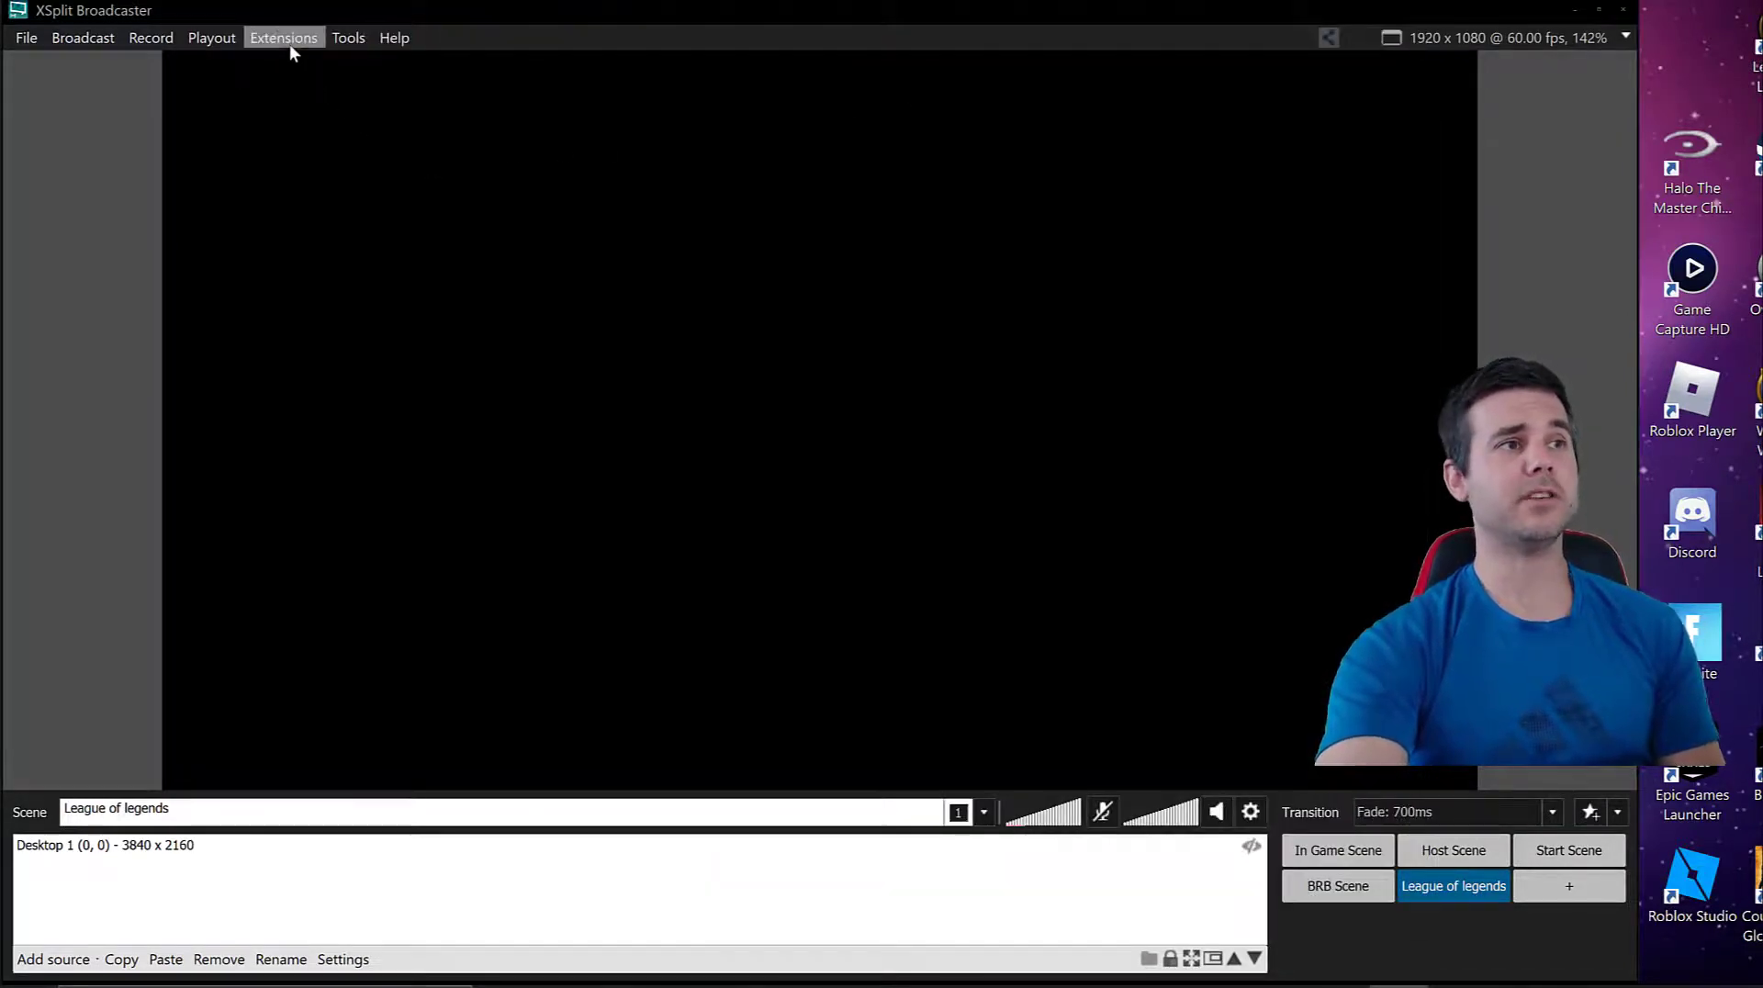
Review the extension and help options and the commands for managing presentations and scenes.
click(289, 42)
click(289, 44)
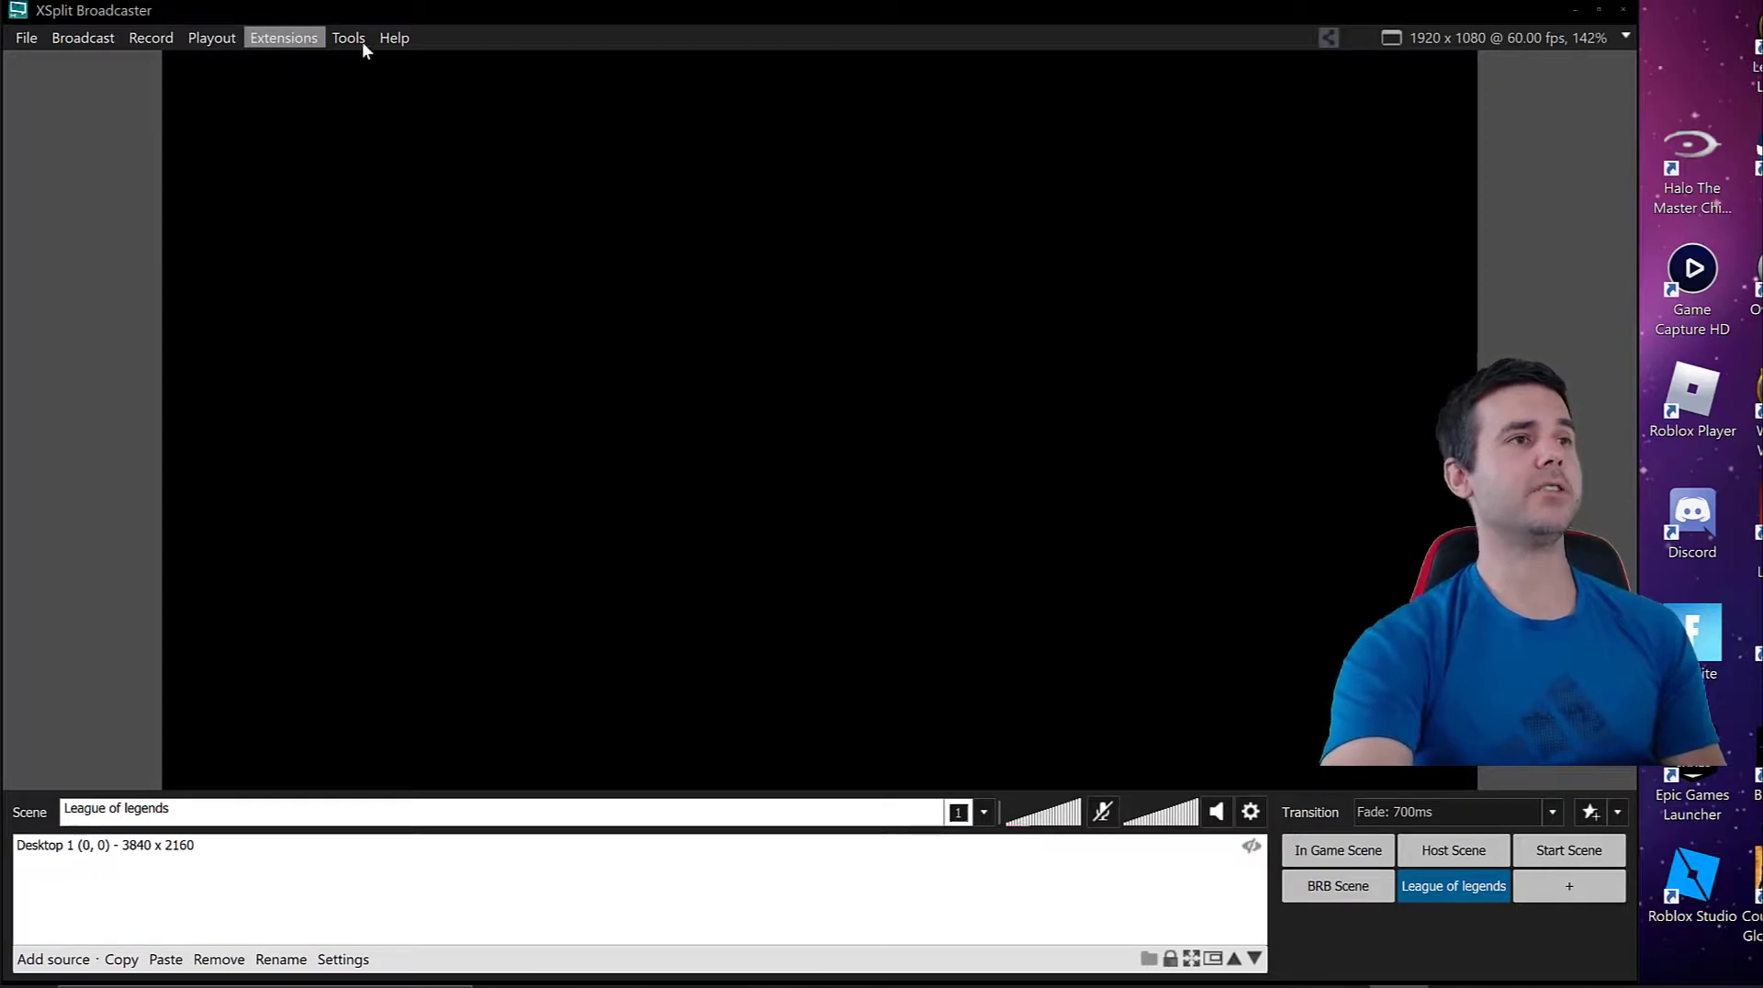
click(392, 41)
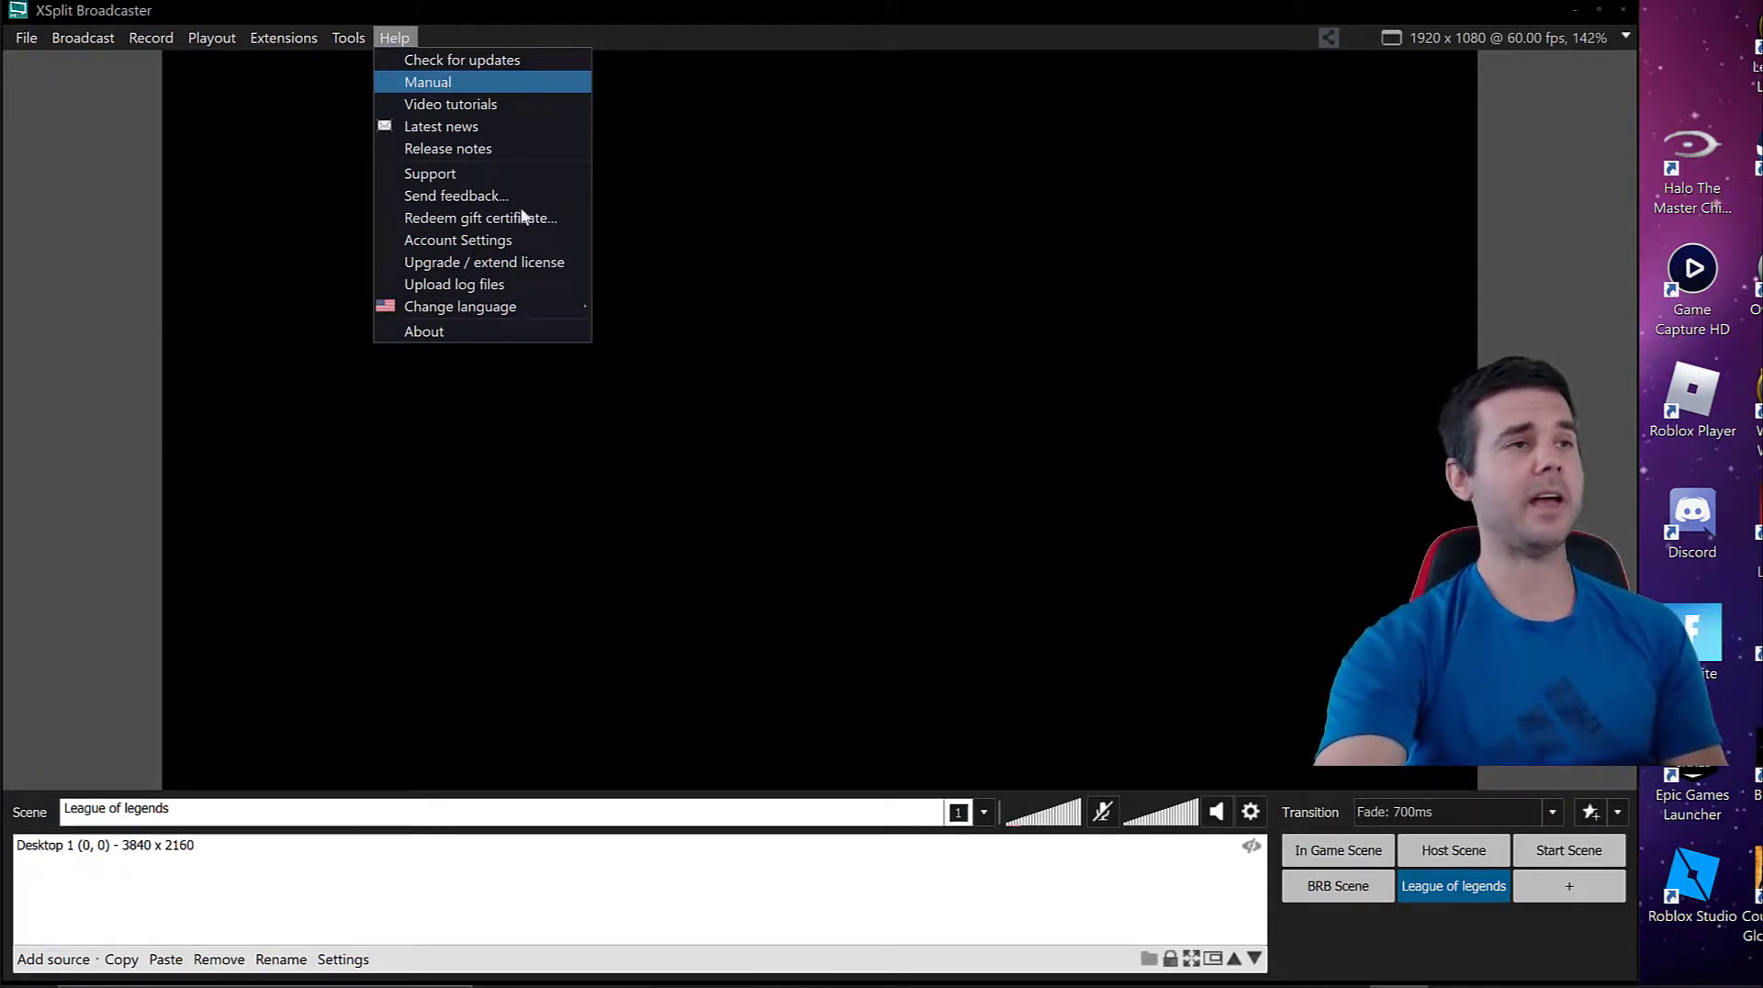
click(632, 445)
click(25, 40)
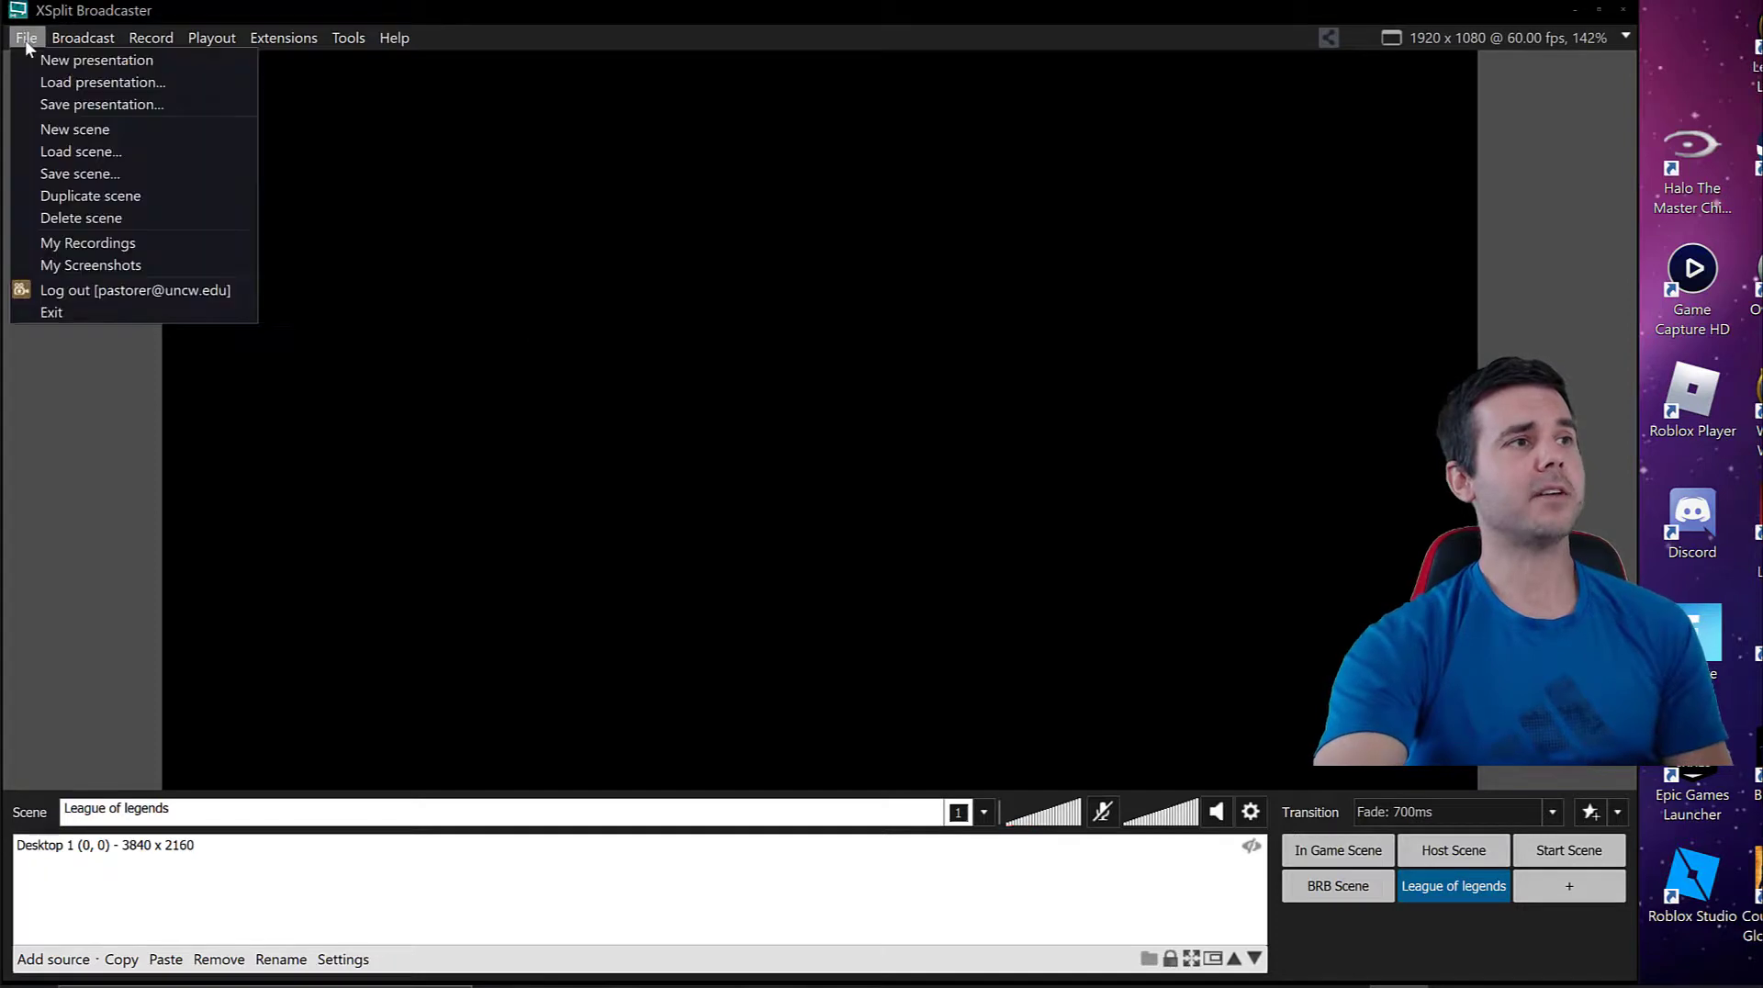
click(81, 37)
click(81, 38)
click(851, 421)
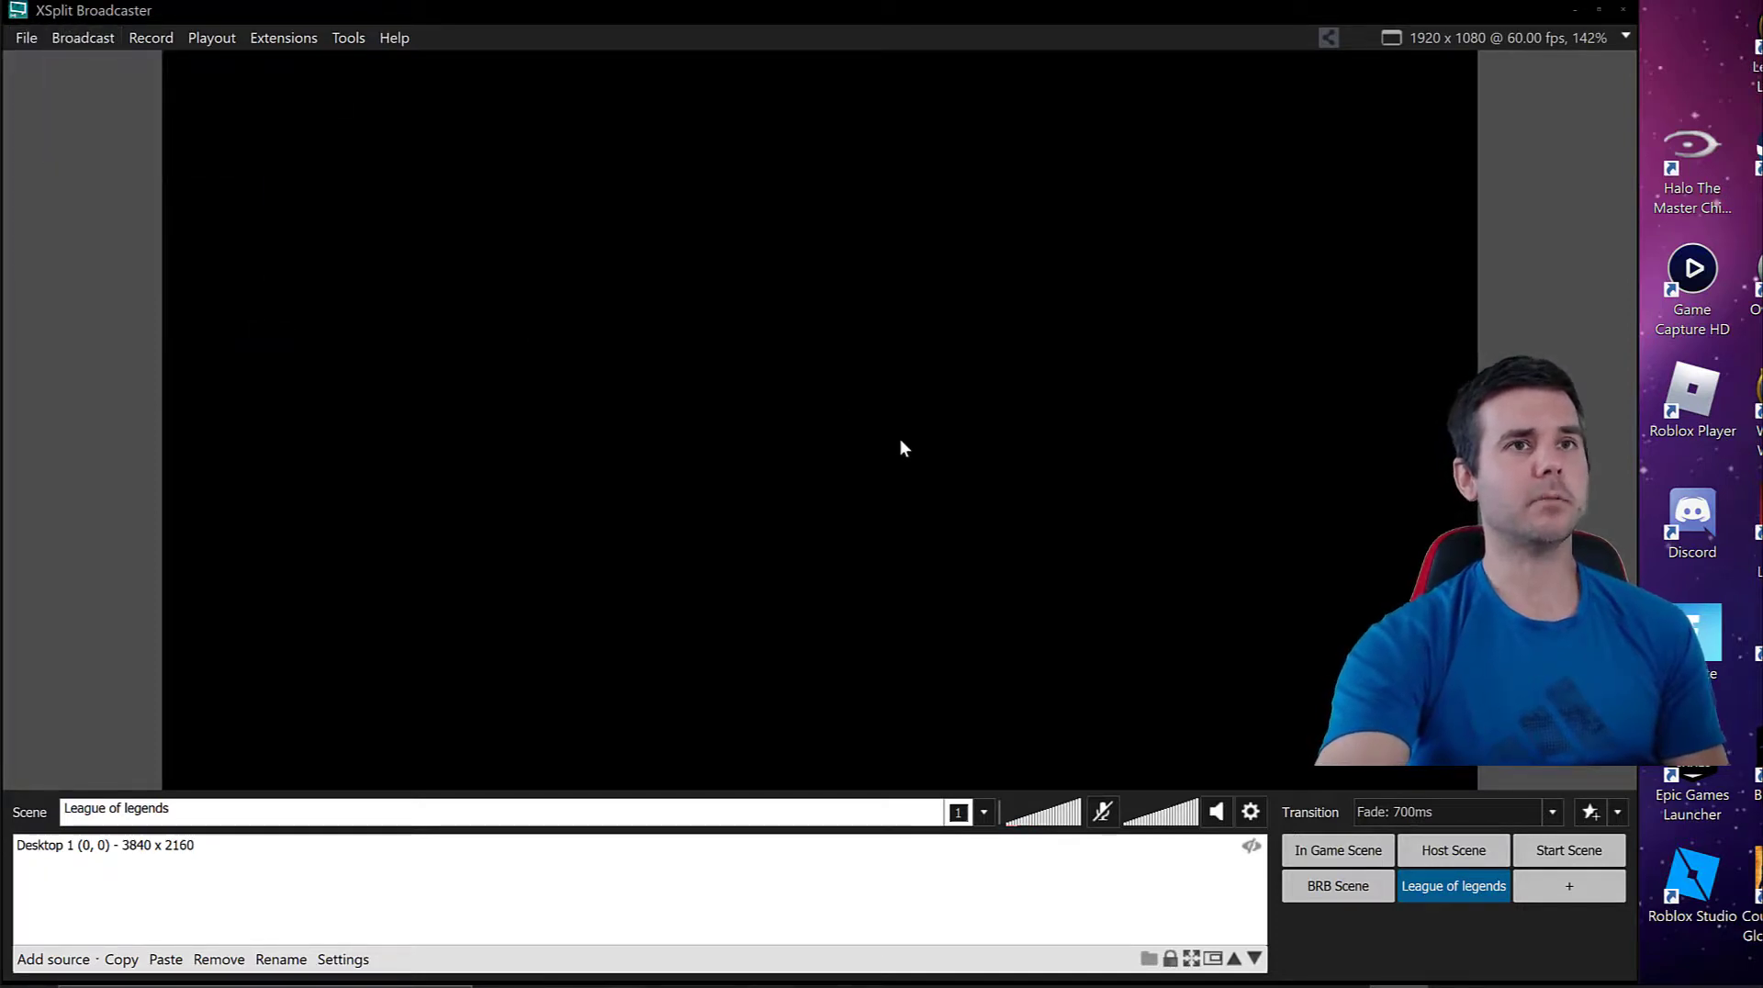